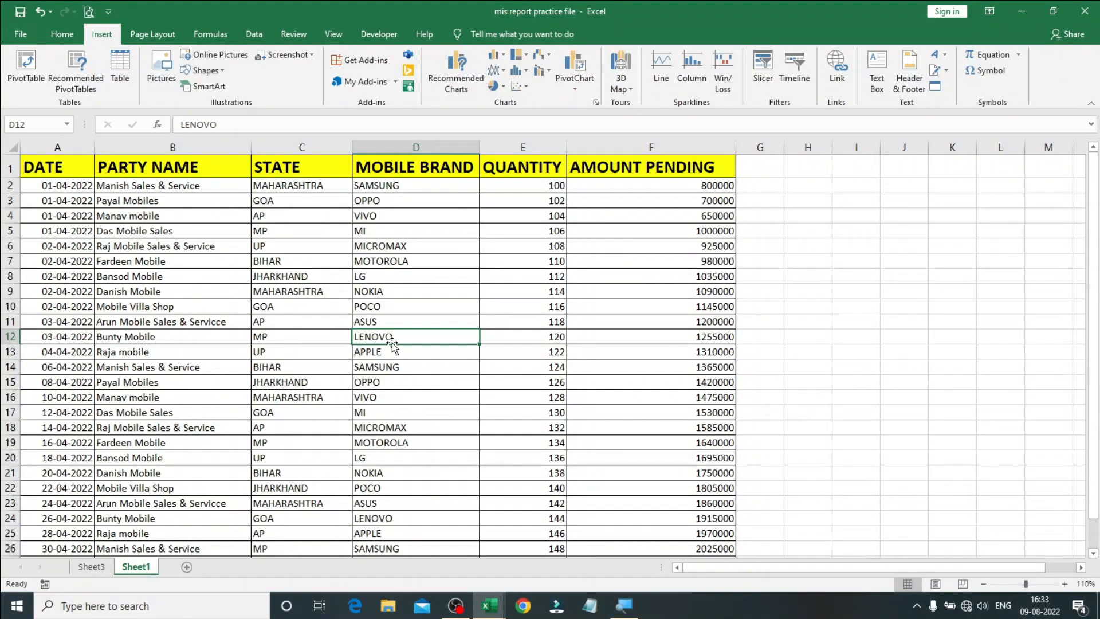
{"action": "left_click", "coordinate": [402, 359]}
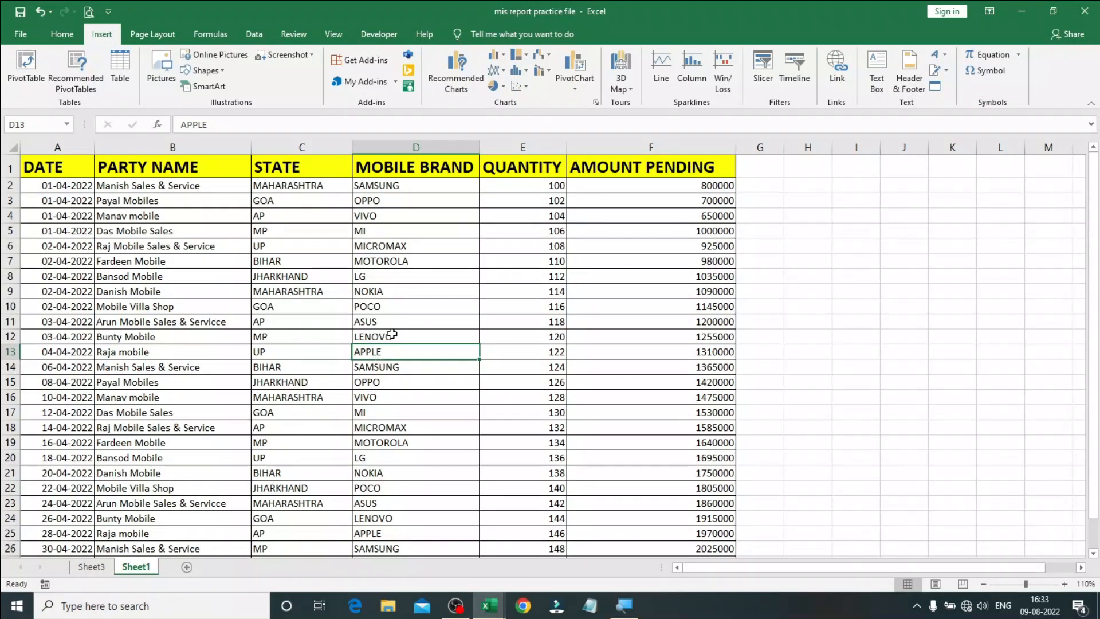
{"action": "scroll", "coordinate": [392, 334], "scroll_direction": "down", "scroll_amount": 1}
{"action": "scroll", "coordinate": [392, 335], "scroll_direction": "up", "scroll_amount": 1}
{"action": "left_click", "coordinate": [187, 296]}
{"action": "left_click", "coordinate": [226, 339]}
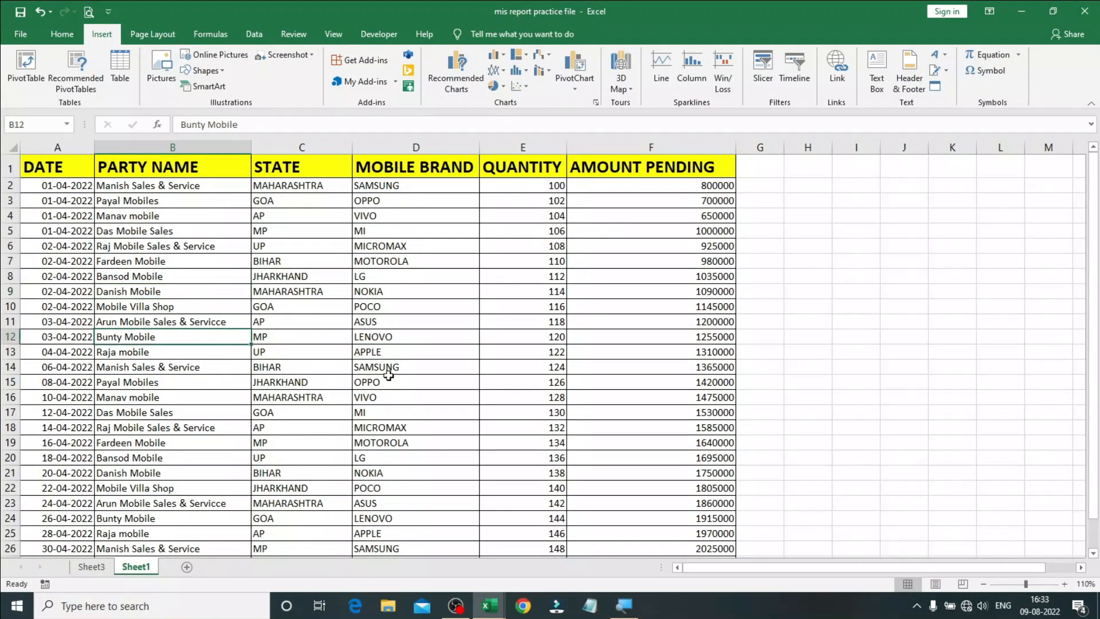
{"action": "left_click_drag", "start_coordinate": [382, 378], "coordinate": [401, 367]}
{"action": "left_click", "coordinate": [422, 335]}
Convert the whole data range A1:F28 into a table with headers.
{"action": "left_click", "coordinate": [297, 321]}
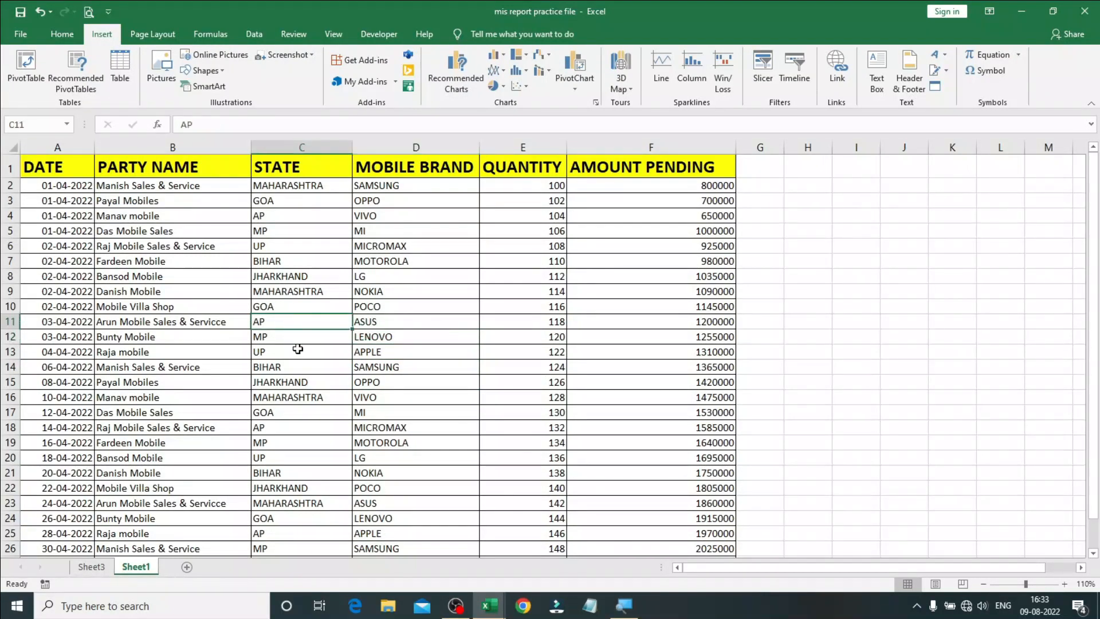
{"action": "key", "text": "ctrl+a"}
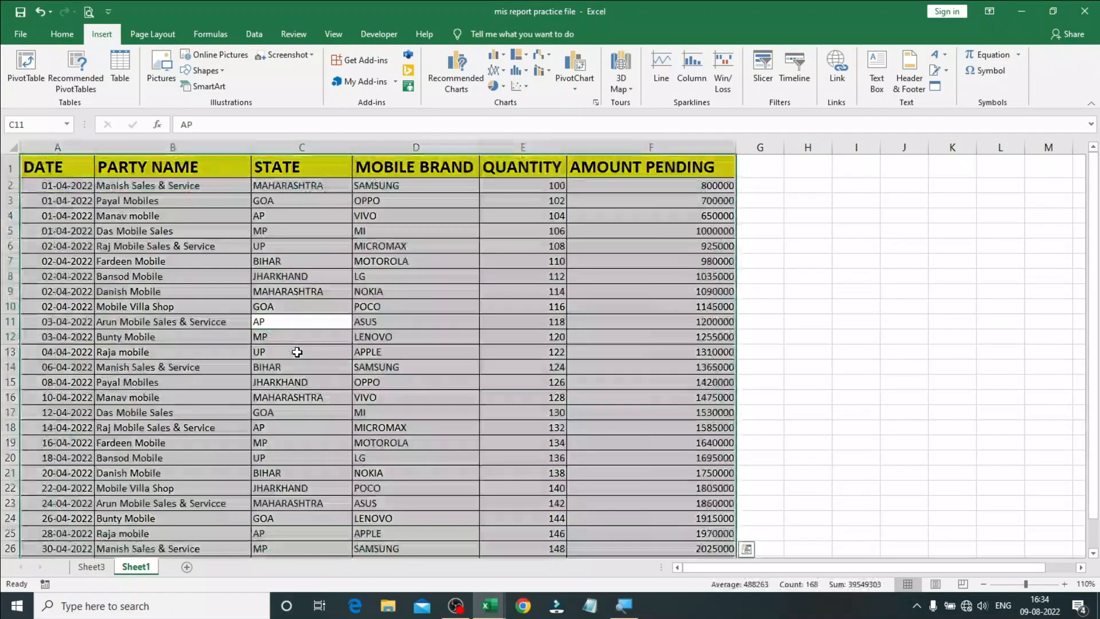
{"action": "scroll", "coordinate": [297, 354], "scroll_direction": "down", "scroll_amount": 1}
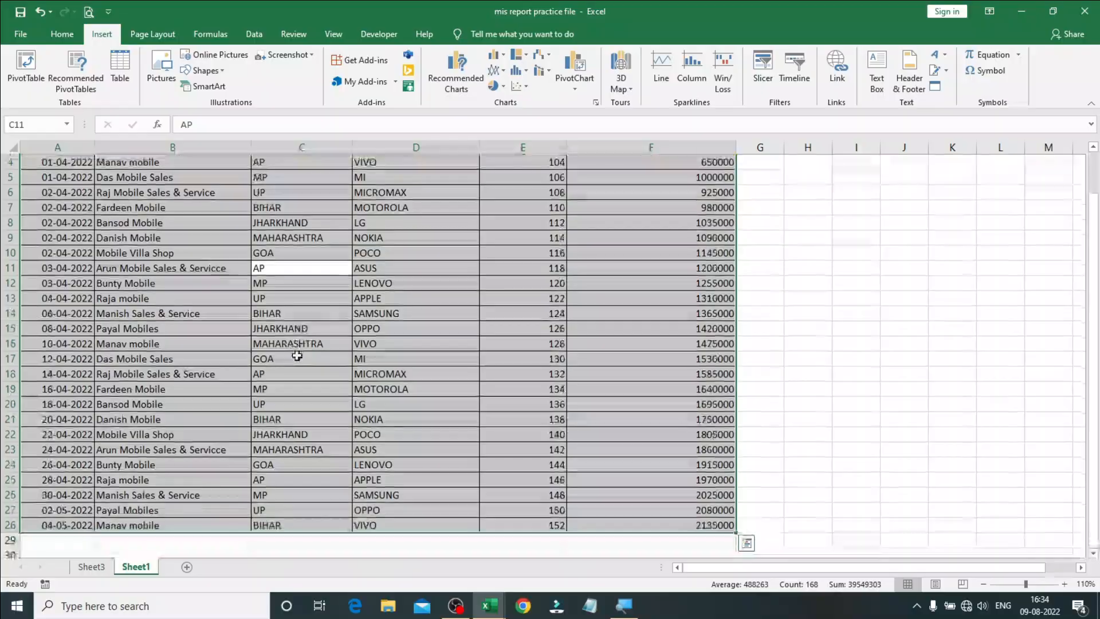
{"action": "scroll", "coordinate": [297, 356], "scroll_direction": "up", "scroll_amount": 1}
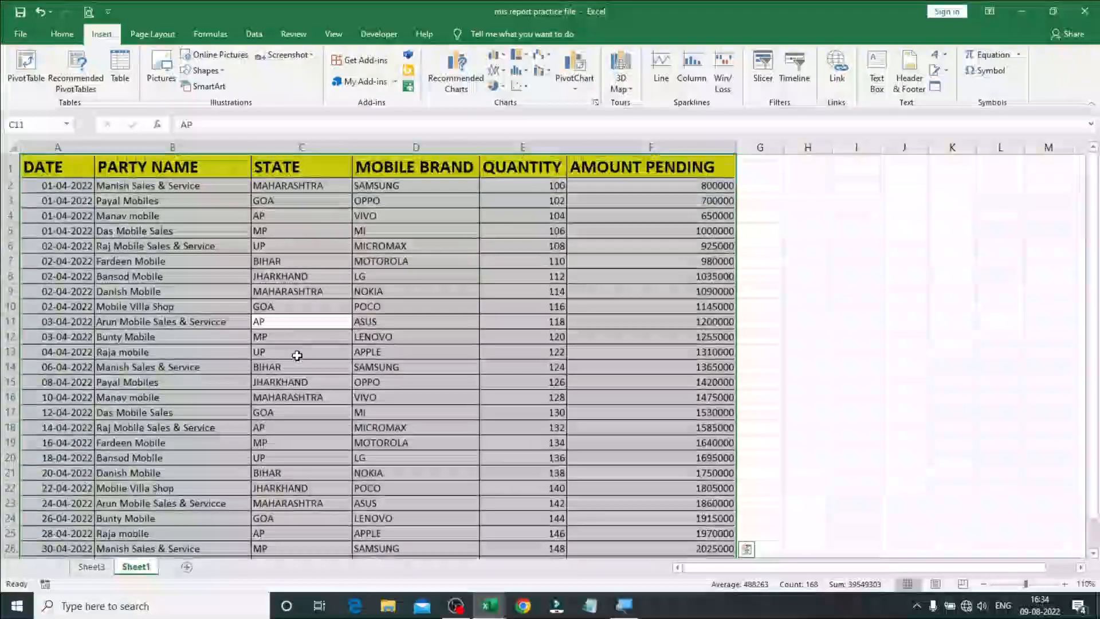
{"action": "left_click", "coordinate": [125, 72]}
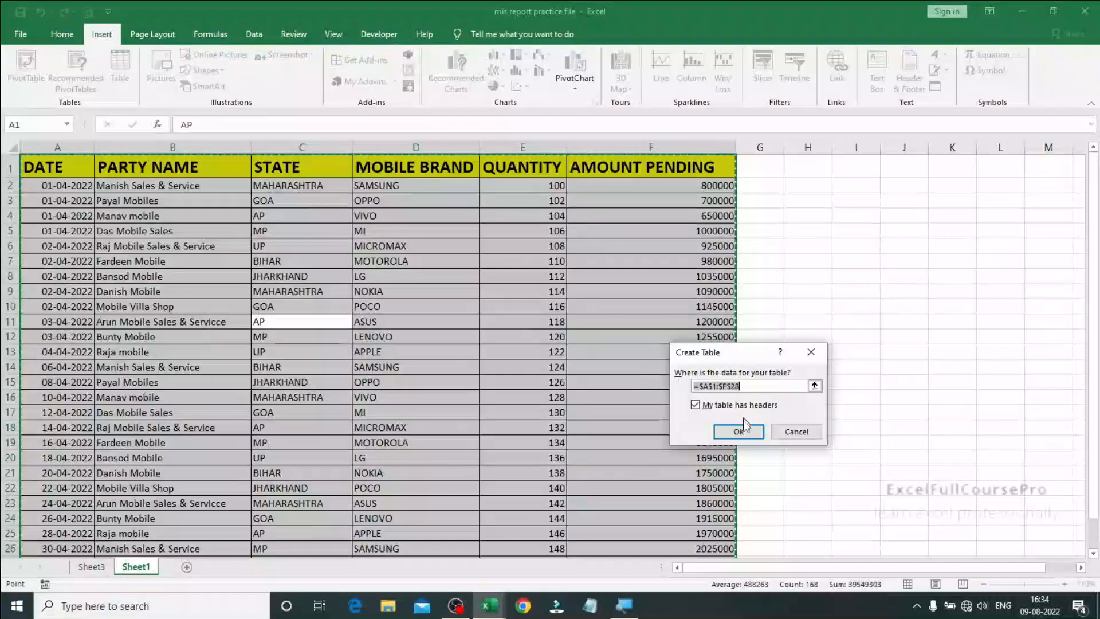
{"action": "left_click", "coordinate": [744, 422]}
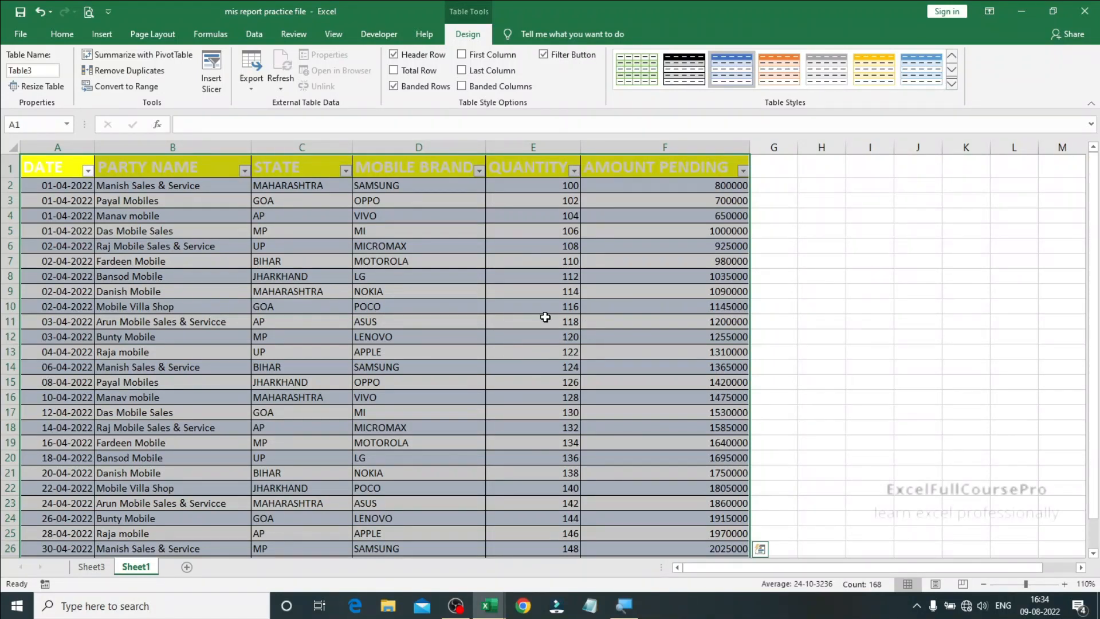
{"action": "left_click", "coordinate": [544, 317]}
{"action": "left_click", "coordinate": [822, 337]}
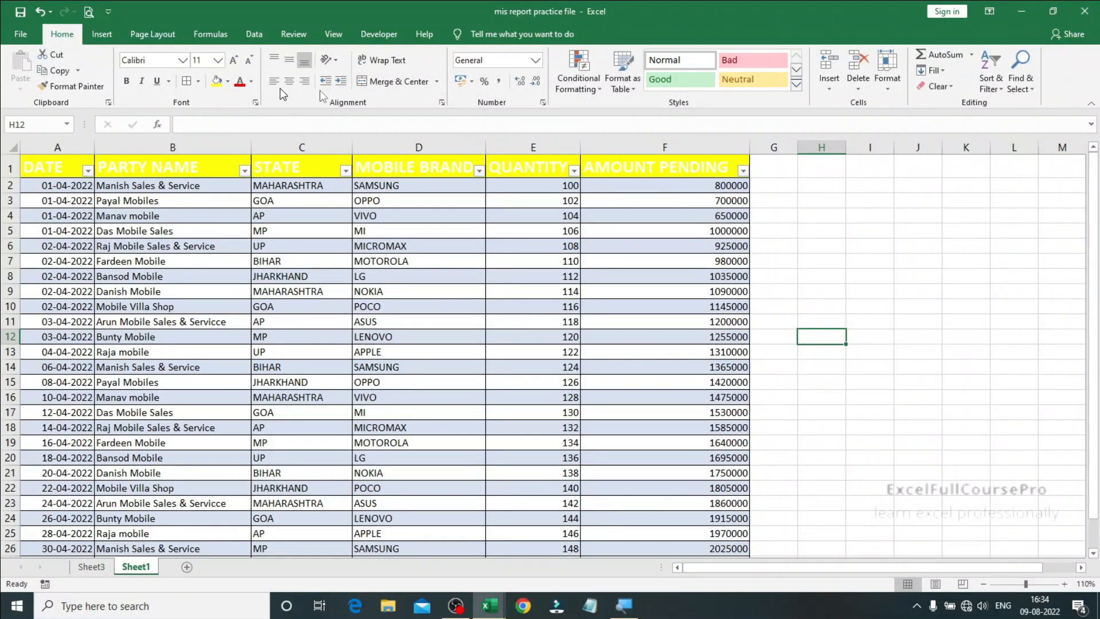
Insert slicers for the table's STATE, MOBILE BRAND and QUANTITY fields.
{"action": "left_click", "coordinate": [362, 232]}
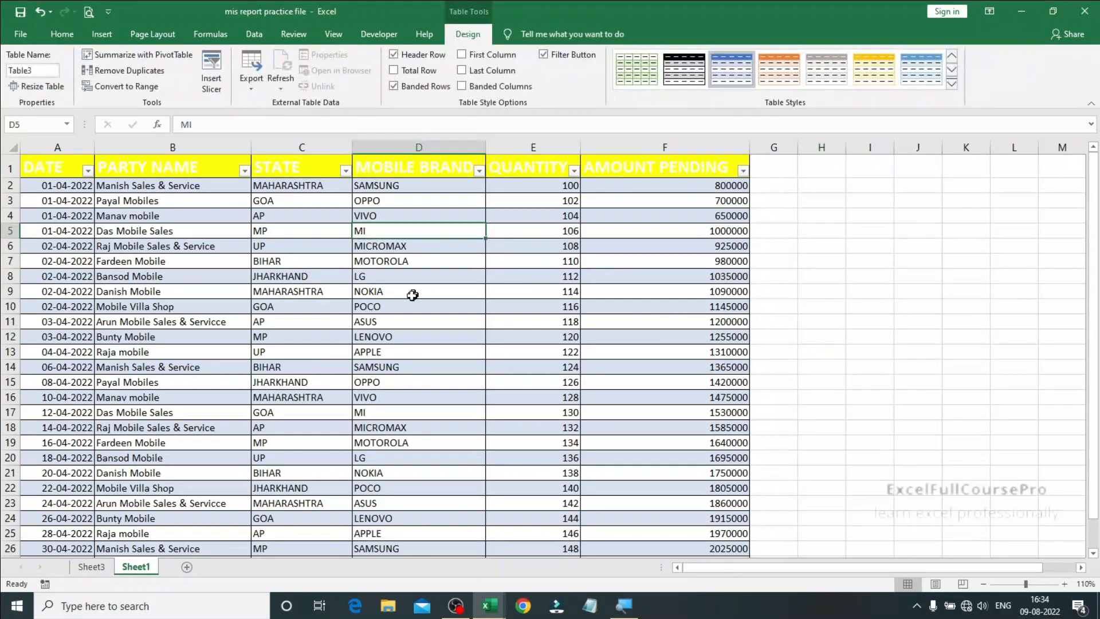
{"action": "left_click", "coordinate": [439, 322]}
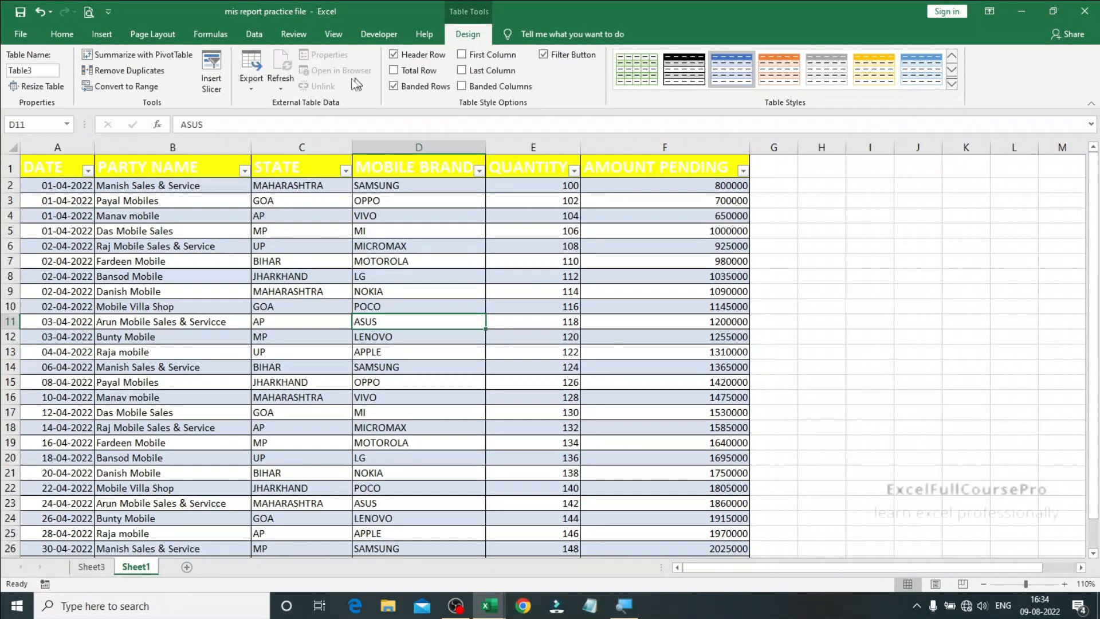
{"action": "left_click", "coordinate": [211, 84]}
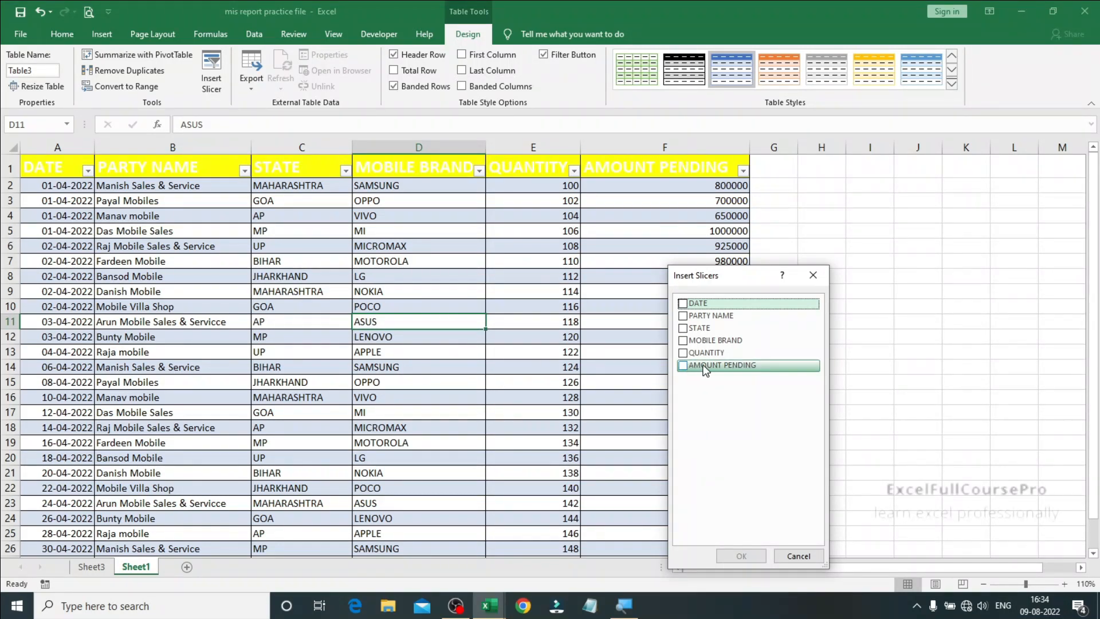
{"action": "left_click", "coordinate": [683, 353]}
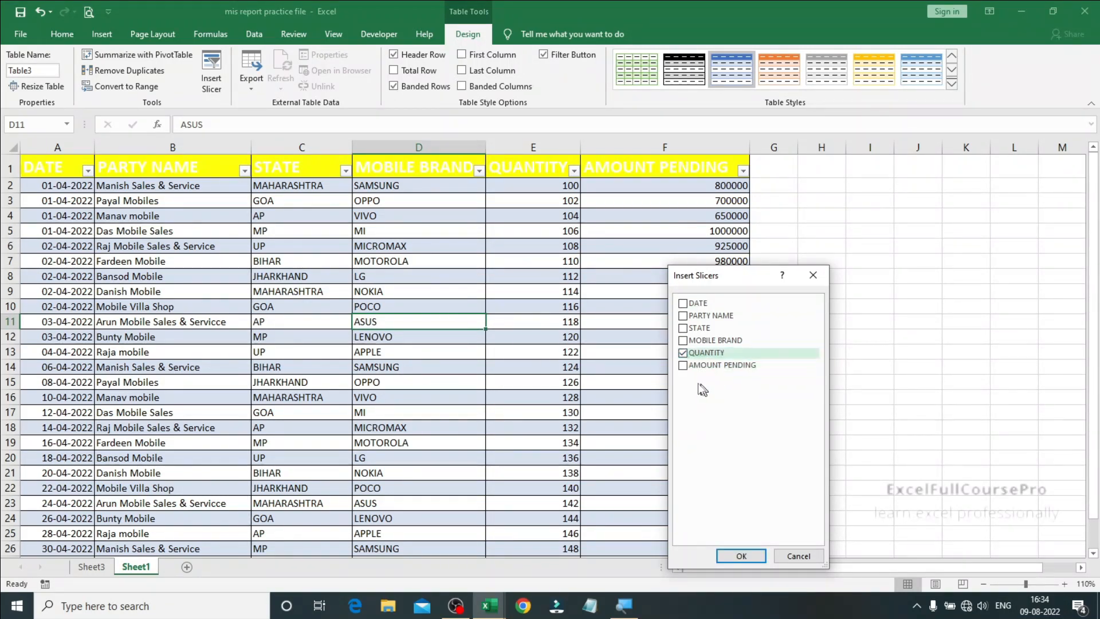
{"action": "left_click", "coordinate": [686, 330]}
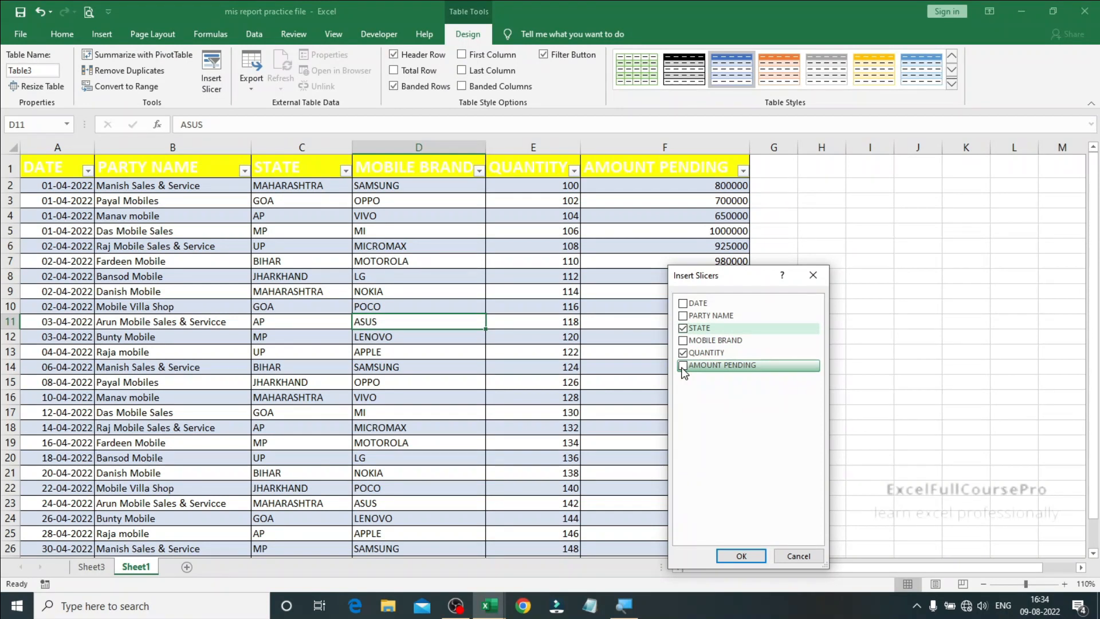
{"action": "left_click", "coordinate": [684, 342]}
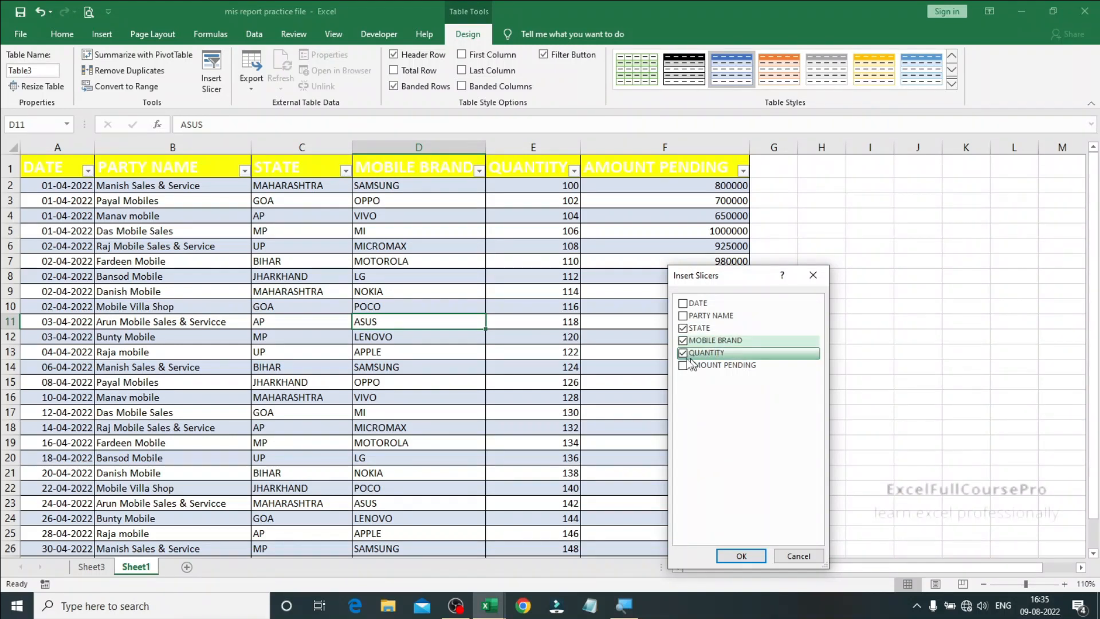
{"action": "left_click", "coordinate": [738, 555]}
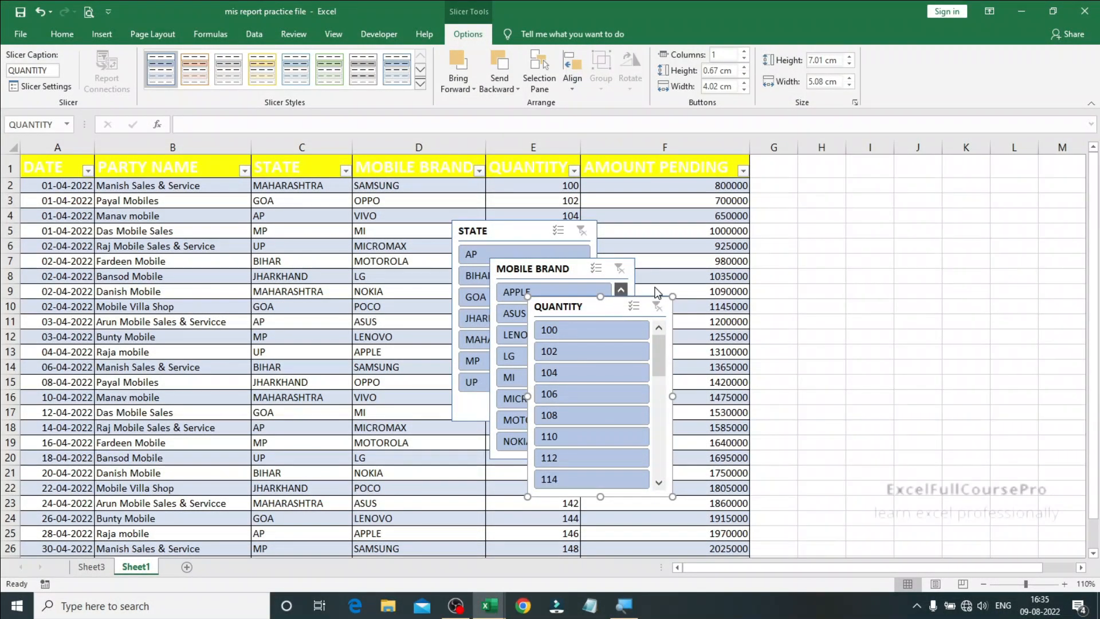
Arrange the slicers beside the table: QUANTITY next to column F, MOBILE BRAND to its right and STATE below QUANTITY.
{"action": "left_click_drag", "start_coordinate": [608, 310], "coordinate": [830, 161]}
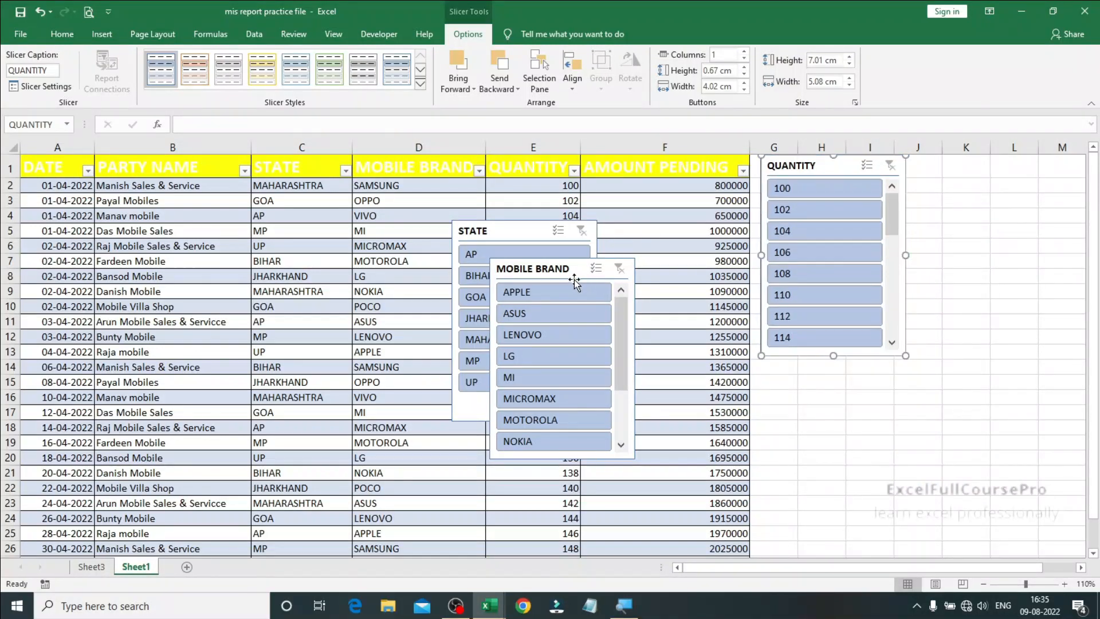
{"action": "left_click_drag", "start_coordinate": [576, 274], "coordinate": [993, 170]}
{"action": "left_click_drag", "start_coordinate": [514, 231], "coordinate": [832, 381]}
{"action": "left_click", "coordinate": [966, 412]}
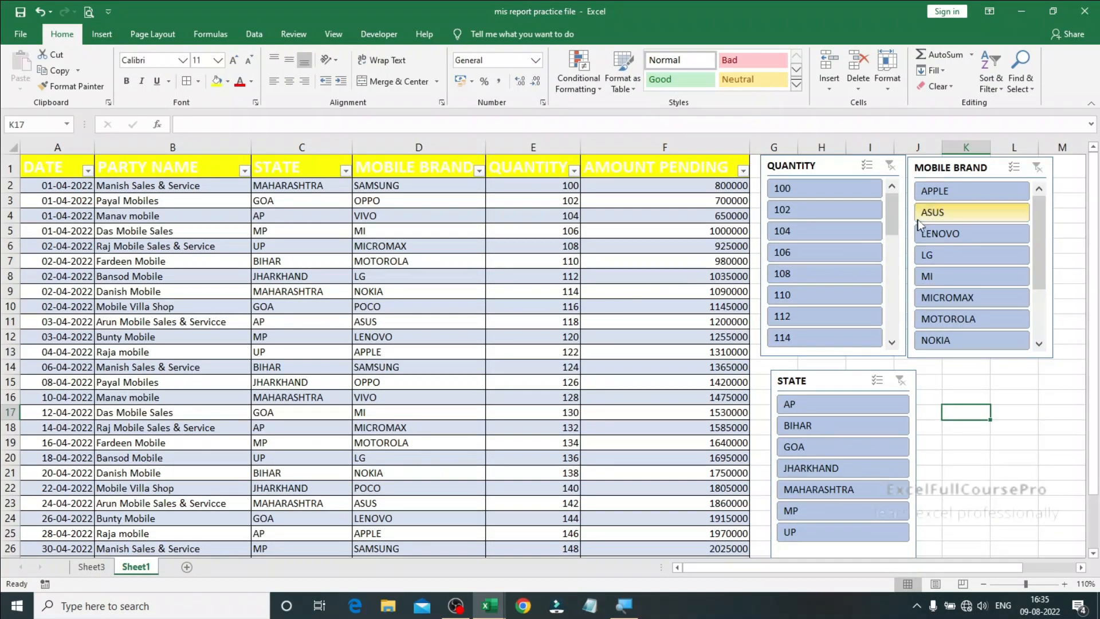
Filter the table to APPLE with the MOBILE BRAND slicer, and clear that filter again.
{"action": "left_click", "coordinate": [941, 195]}
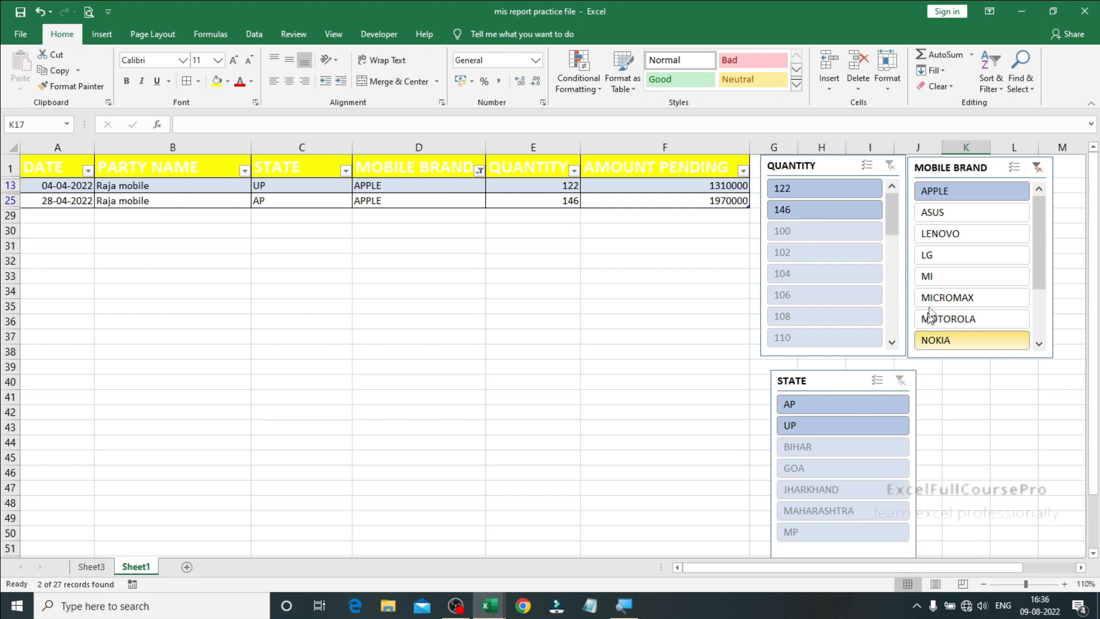
{"action": "left_click", "coordinate": [1036, 167]}
Merge and center cells A29:D29 in the empty row directly below the table.
{"action": "scroll", "coordinate": [609, 398], "scroll_direction": "down", "scroll_amount": 2}
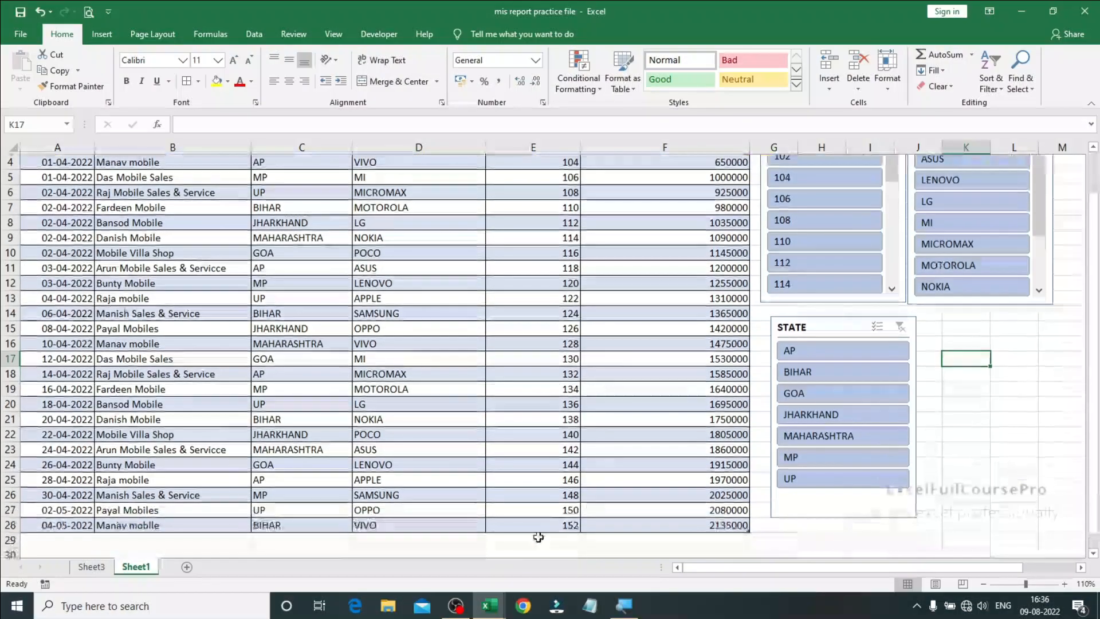
{"action": "scroll", "coordinate": [561, 527], "scroll_direction": "down", "scroll_amount": 2}
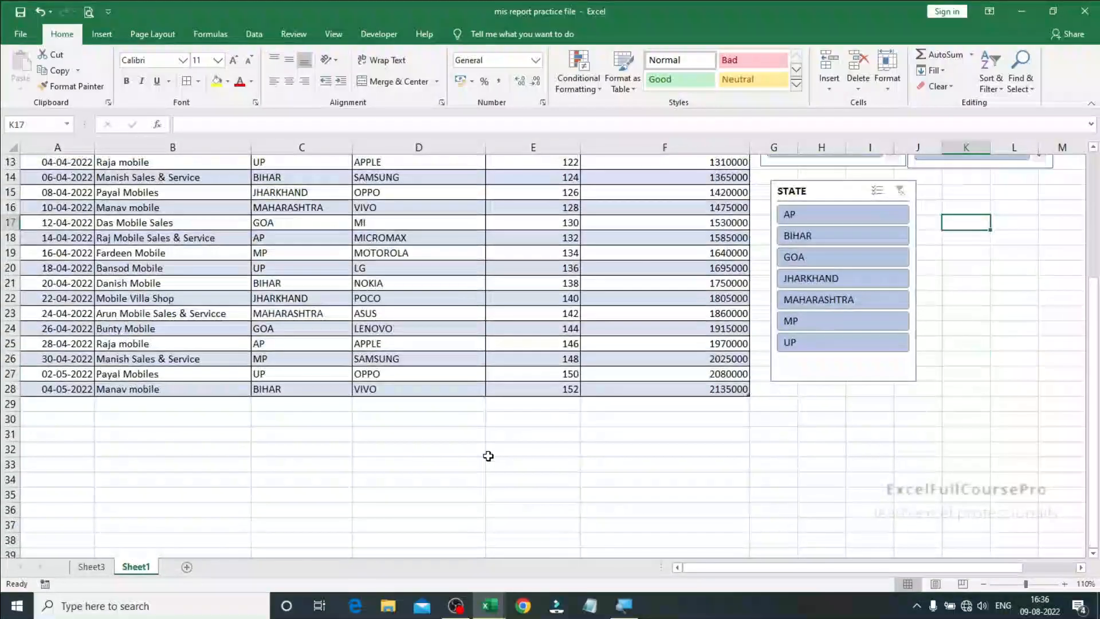
{"action": "left_click", "coordinate": [64, 406]}
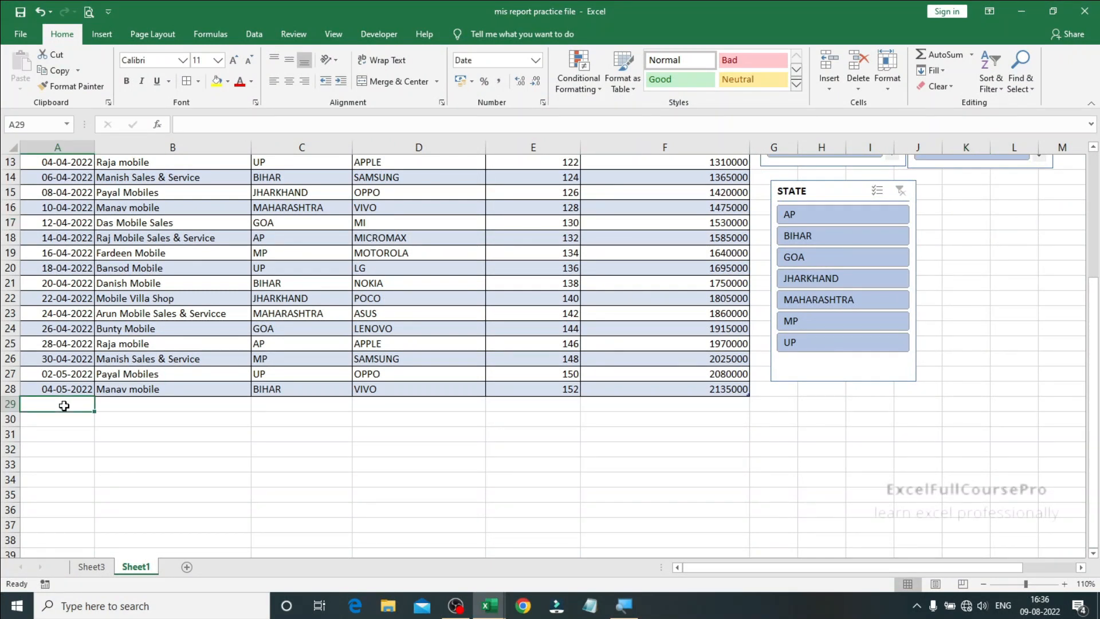
{"action": "left_click_drag", "start_coordinate": [64, 405], "coordinate": [401, 404]}
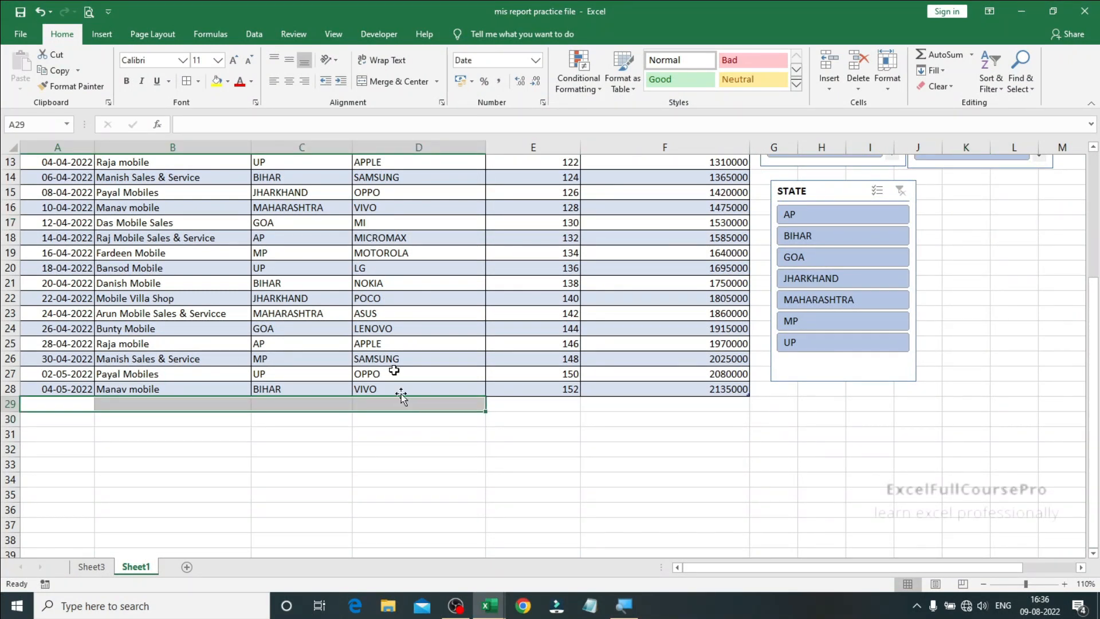
{"action": "left_click", "coordinate": [385, 81]}
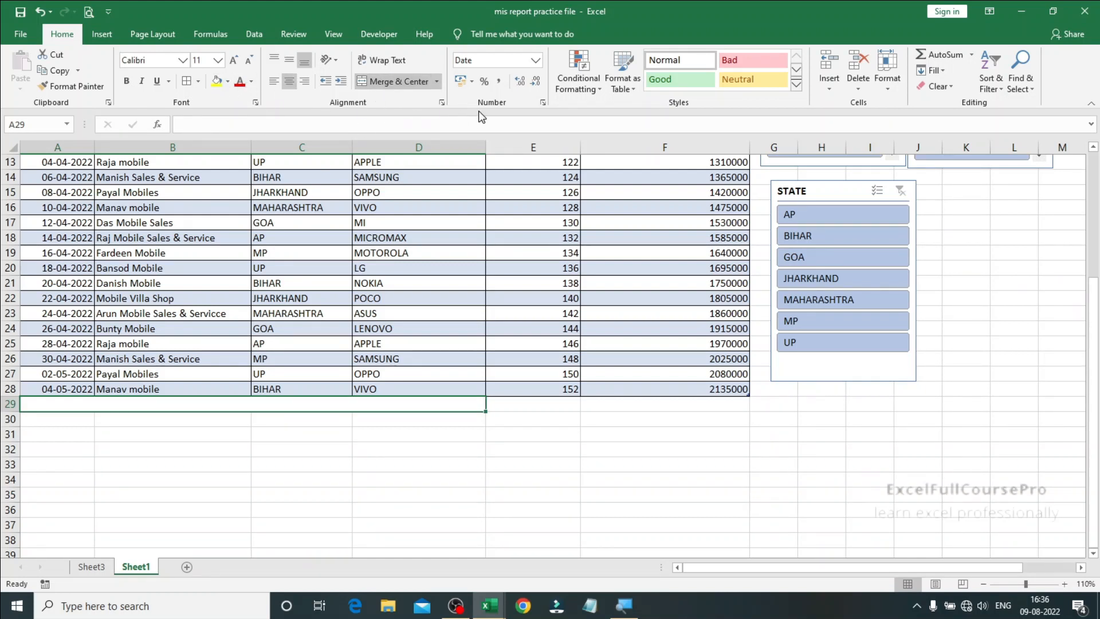
{"action": "left_click", "coordinate": [533, 409]}
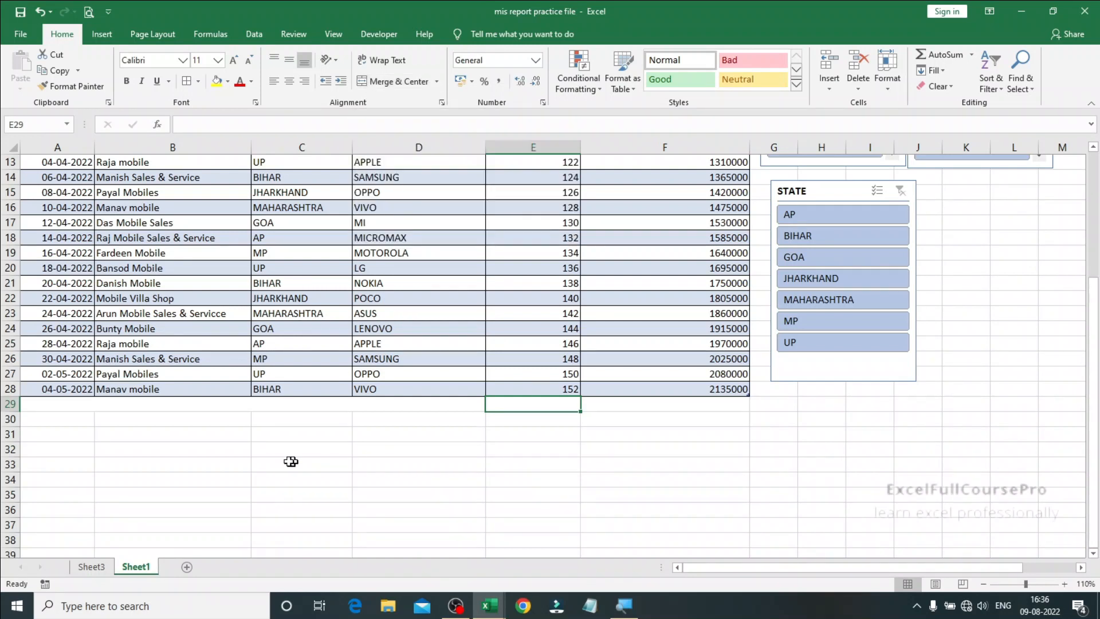
Apply all borders and thick outside borders to A29:F29.
{"action": "left_click", "coordinate": [95, 404]}
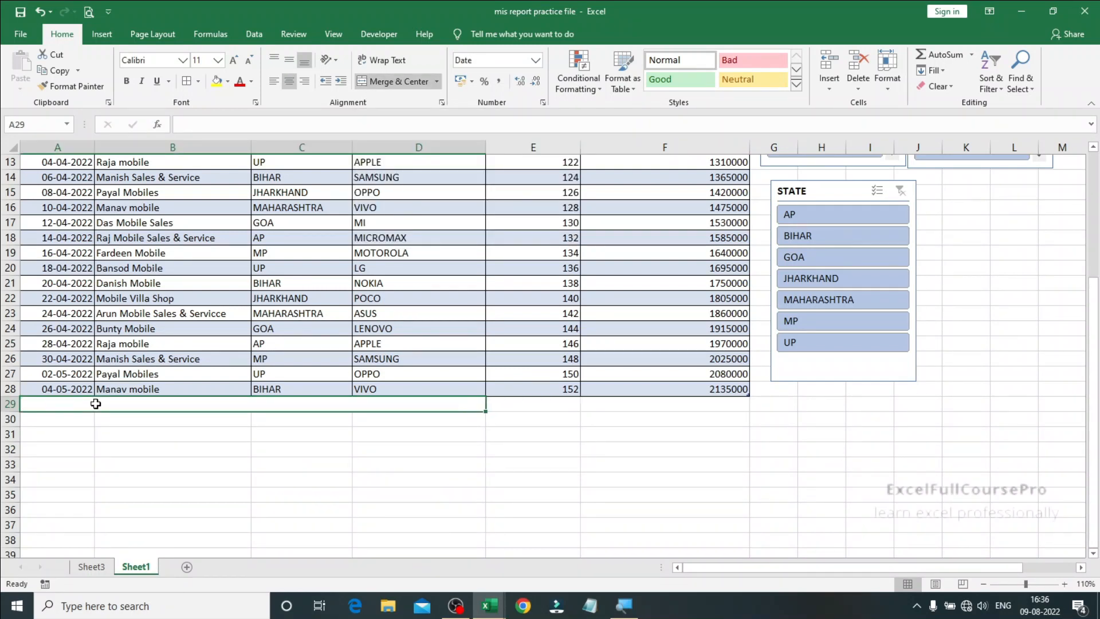
{"action": "left_click_drag", "start_coordinate": [96, 404], "coordinate": [644, 403]}
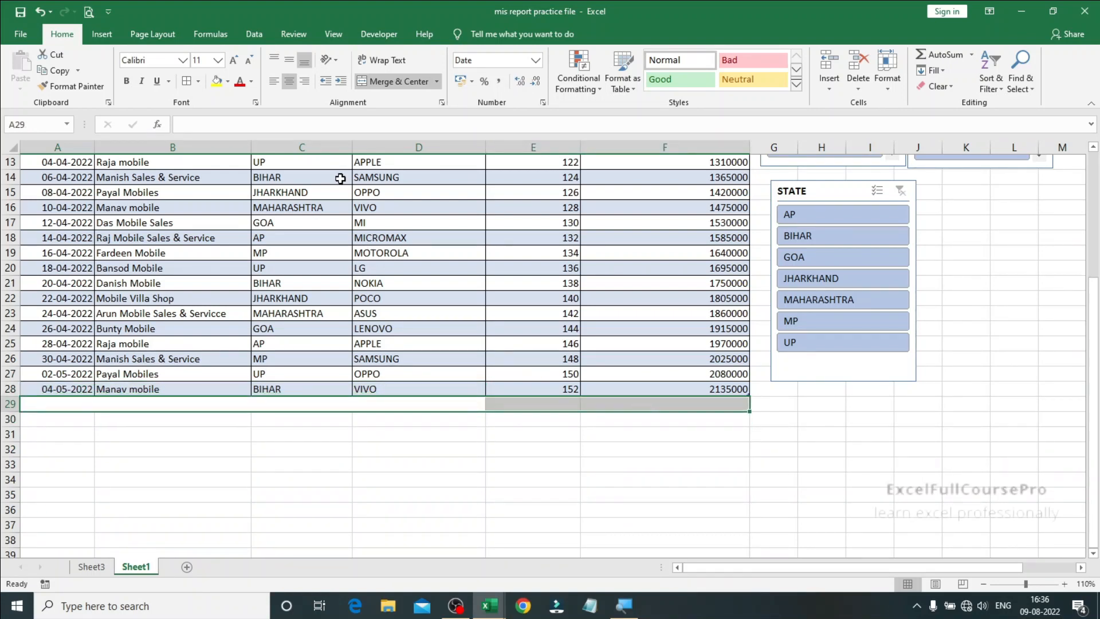
{"action": "left_click", "coordinate": [188, 81]}
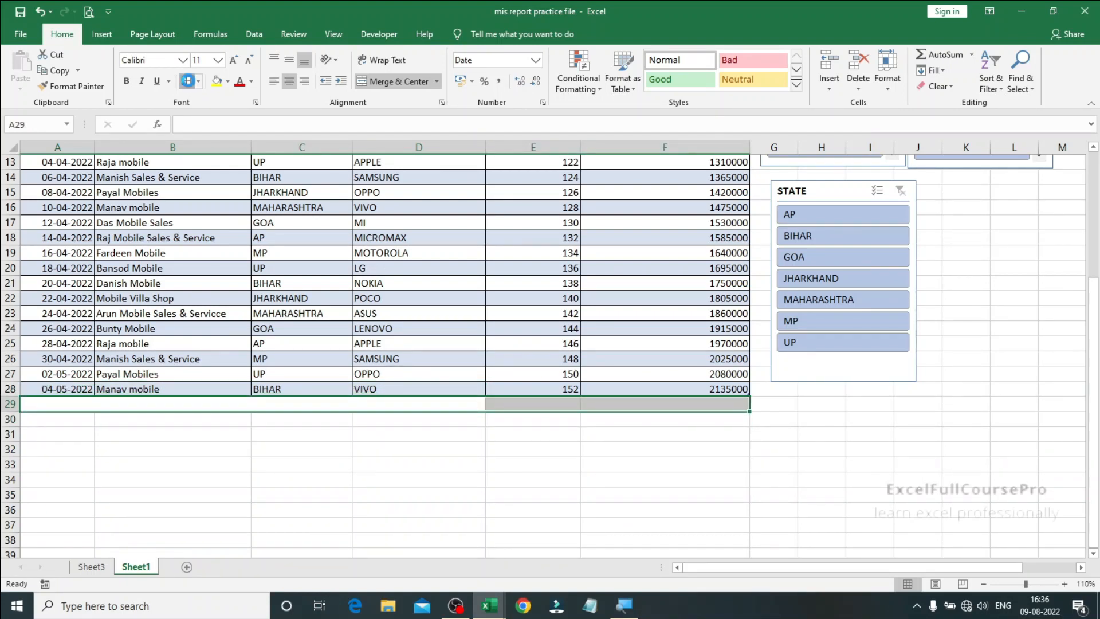
{"action": "left_click", "coordinate": [199, 81]}
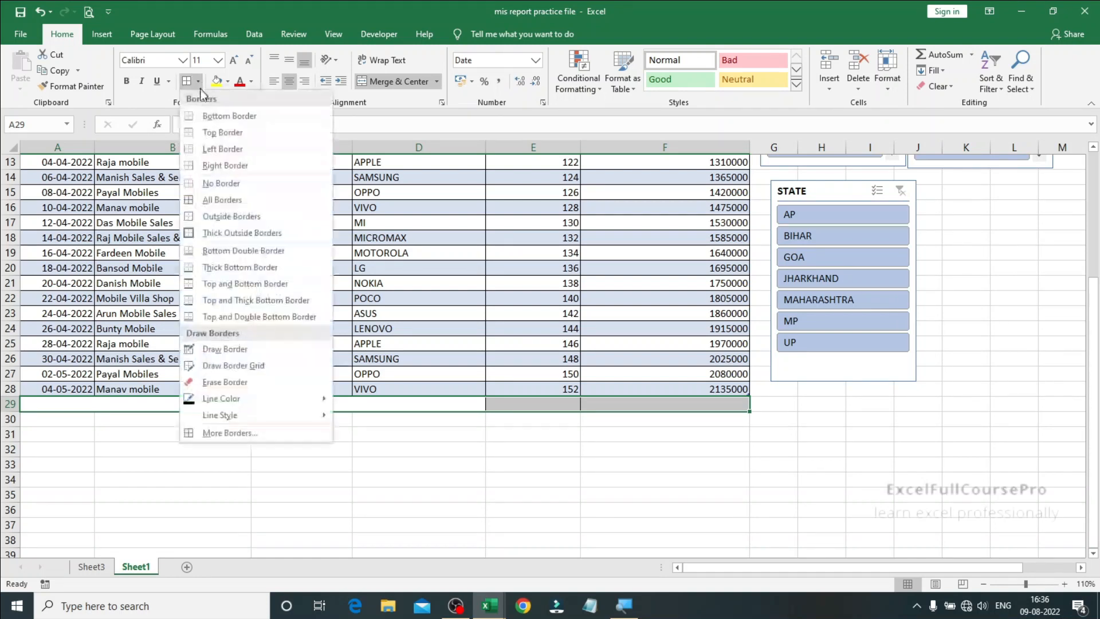
{"action": "left_click", "coordinate": [233, 234]}
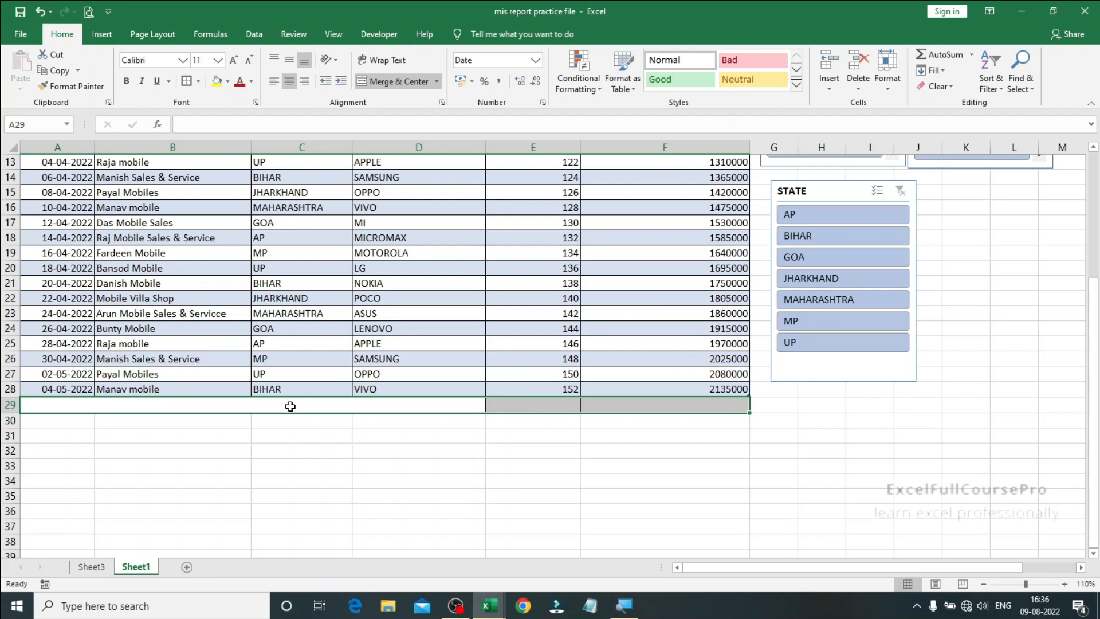
Enter the label TOTAL in the merged cell A29 below the table.
{"action": "left_click", "coordinate": [288, 407]}
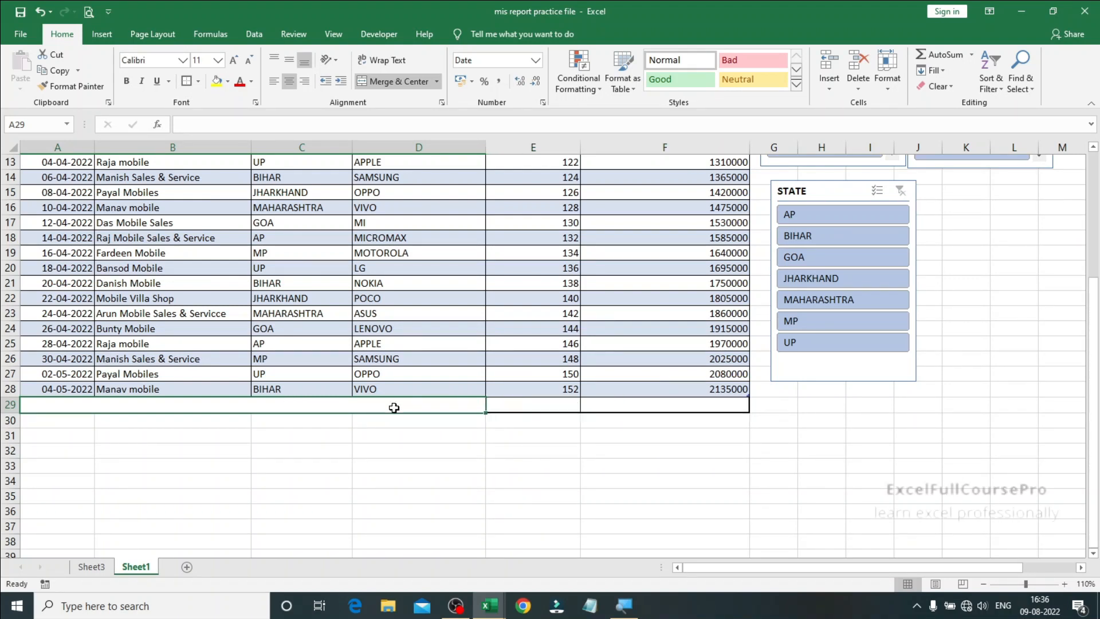
{"action": "type", "text": "T"}
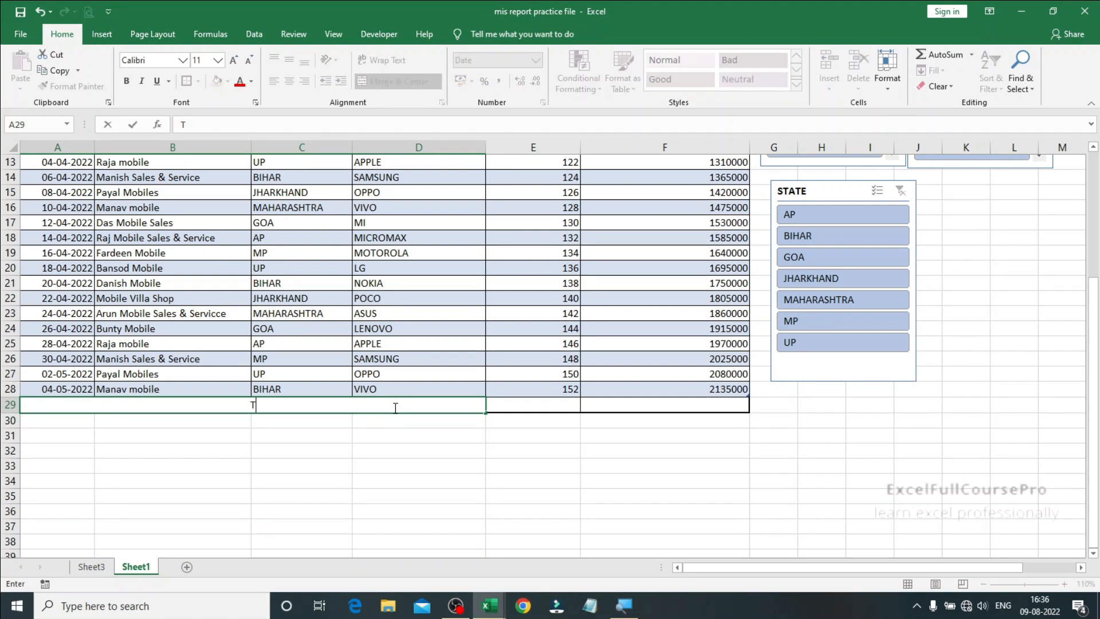
{"action": "type", "text": "OTAL"}
Enter the formula =SUBTOTAL(9,Table3[QUANTITY]) in cell E29 to sum the QUANTITY column in the TOTAL row.
{"action": "left_click", "coordinate": [534, 406]}
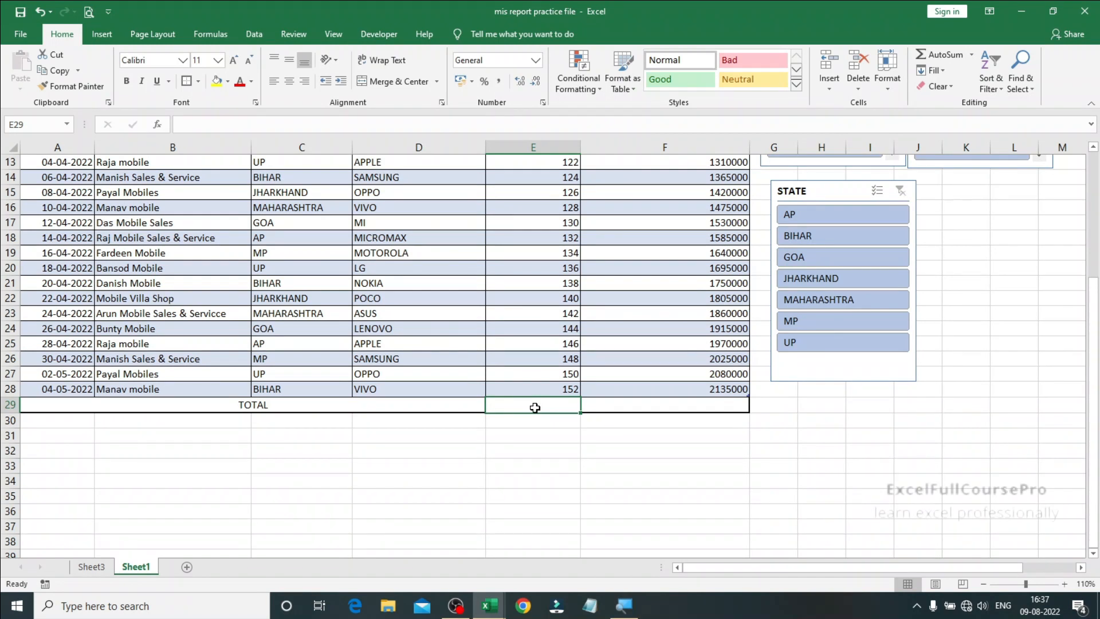
{"action": "type", "text": "="}
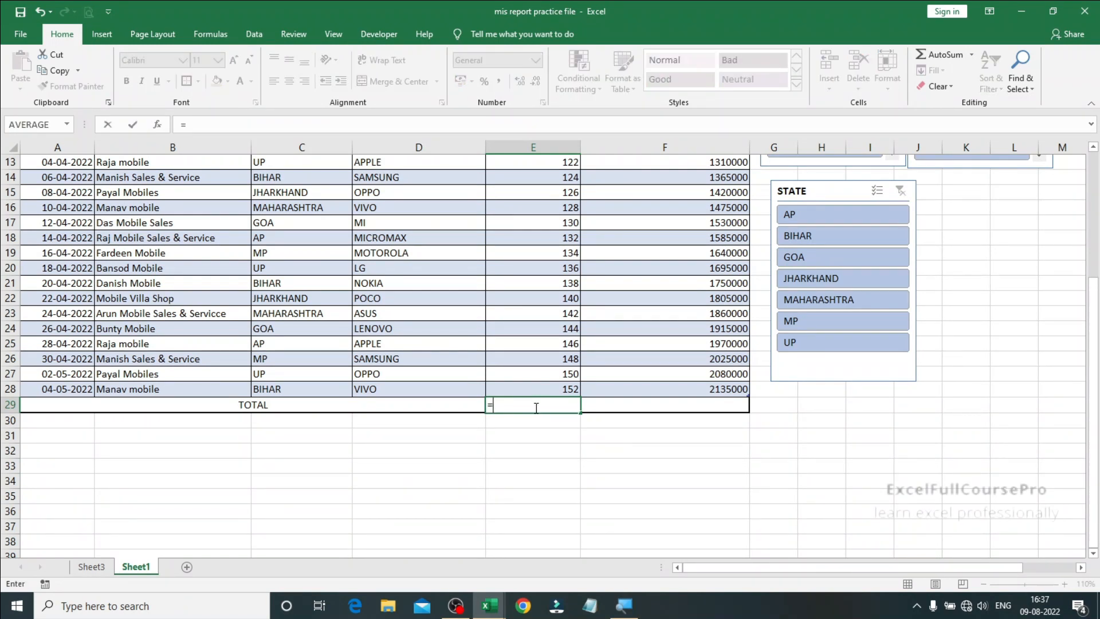
{"action": "type", "text": "SUB"}
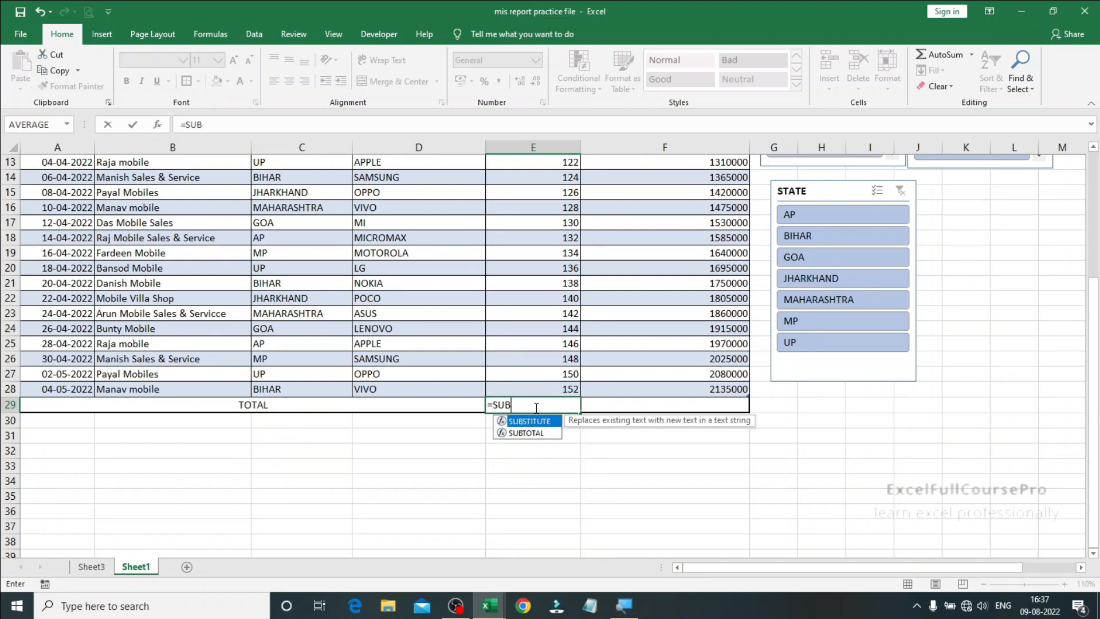
{"action": "key", "text": "Down"}
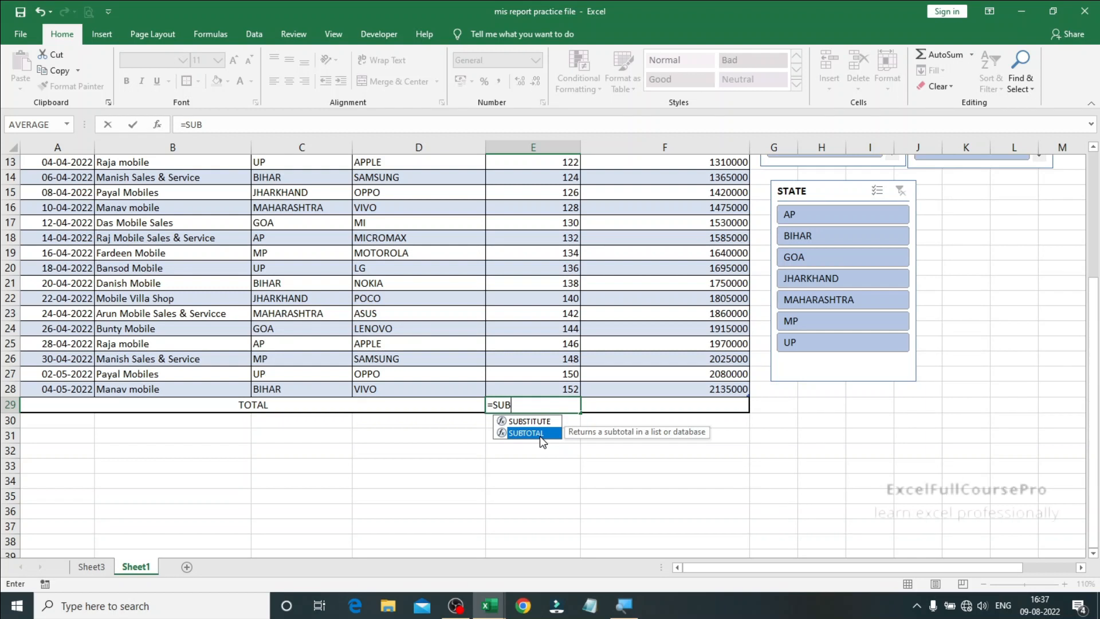
{"action": "key", "text": "Tab"}
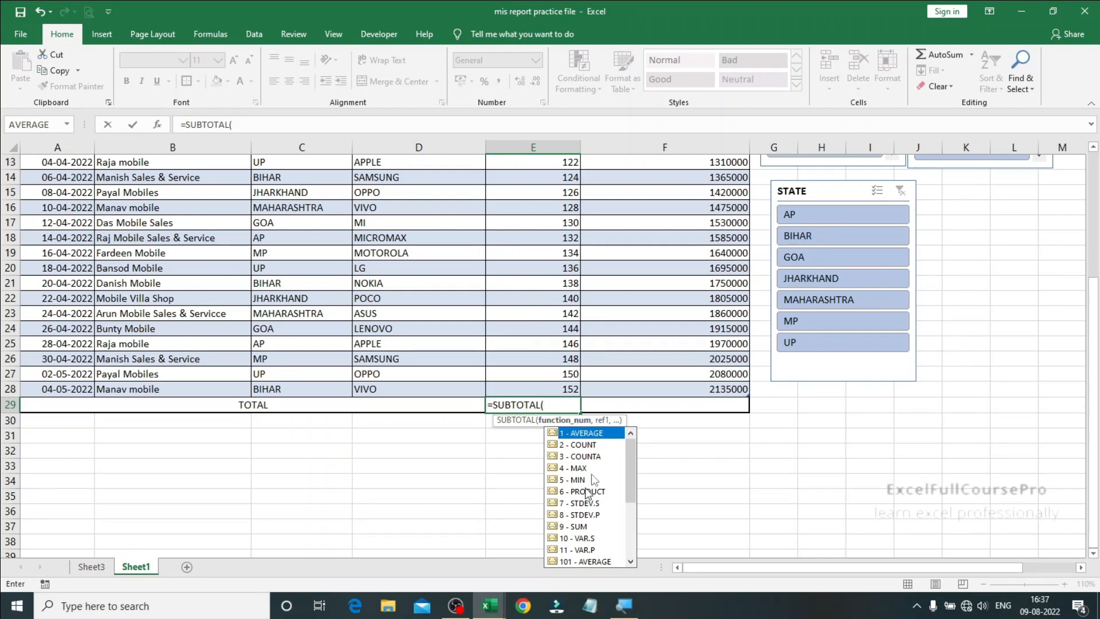
{"action": "left_click", "coordinate": [578, 529]}
{"action": "double_click", "coordinate": [578, 529]}
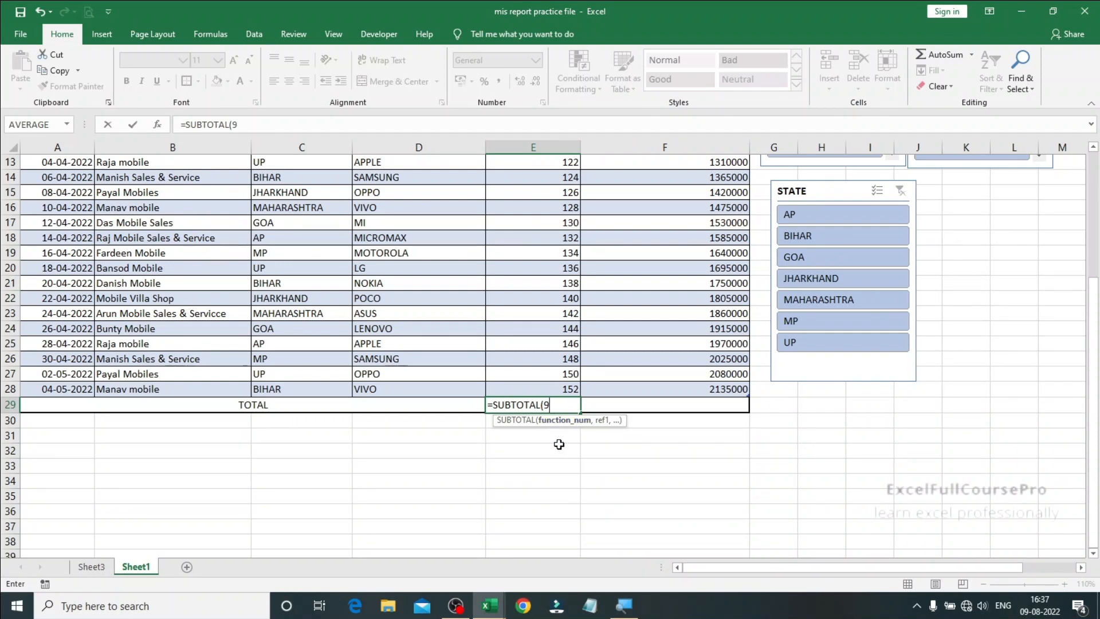
{"action": "type", "text": ","}
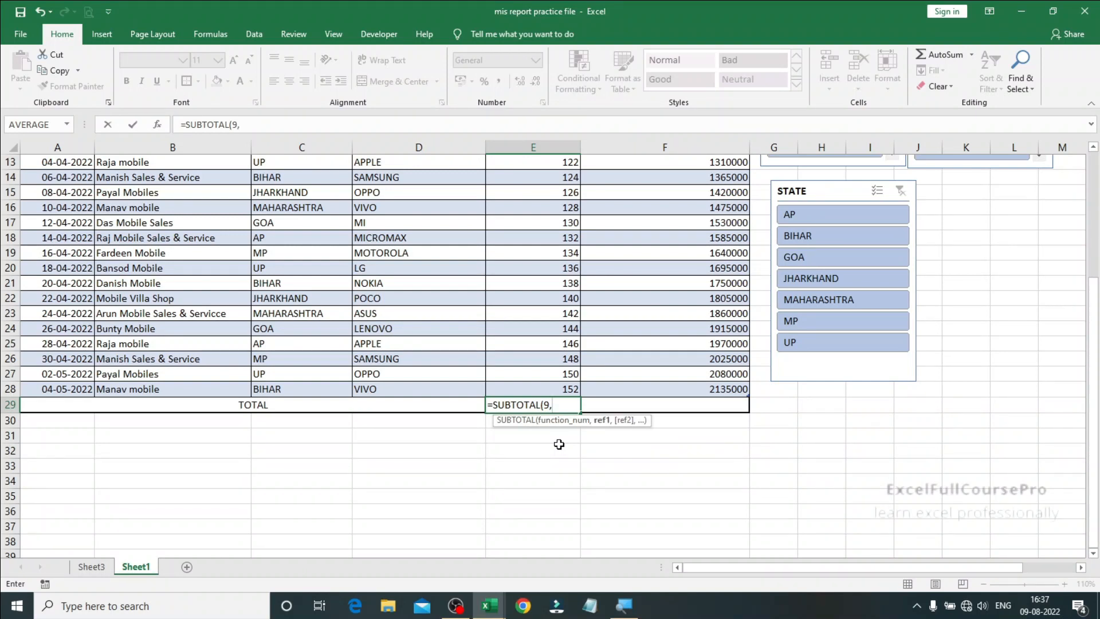
{"action": "left_click", "coordinate": [559, 389]}
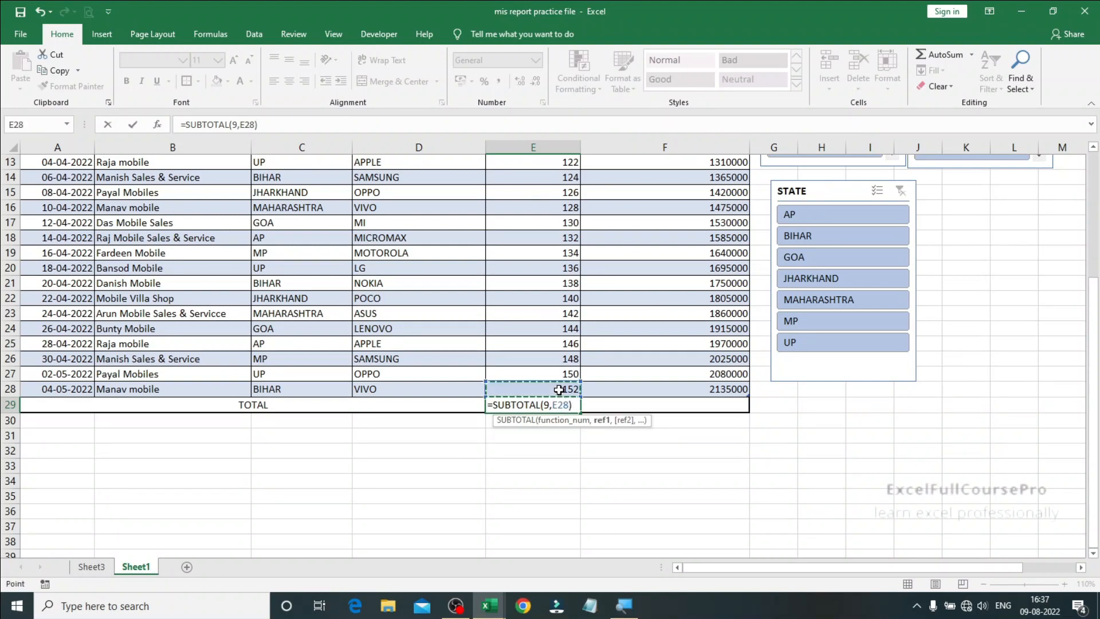
{"action": "key", "text": "ctrl+shift+Up"}
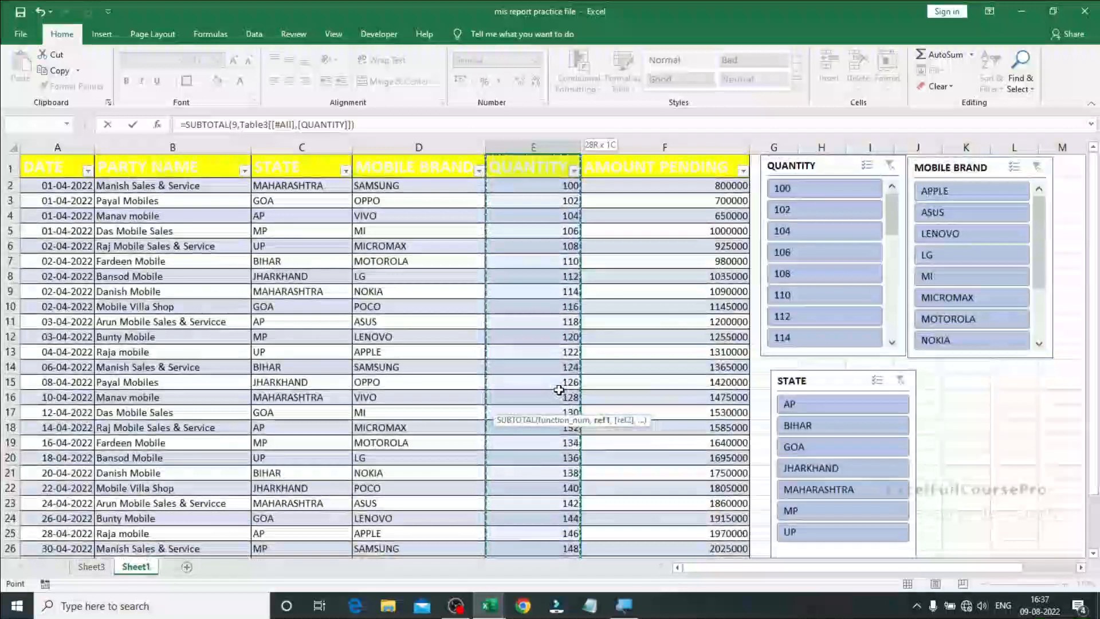
{"action": "key", "text": "shift+Down"}
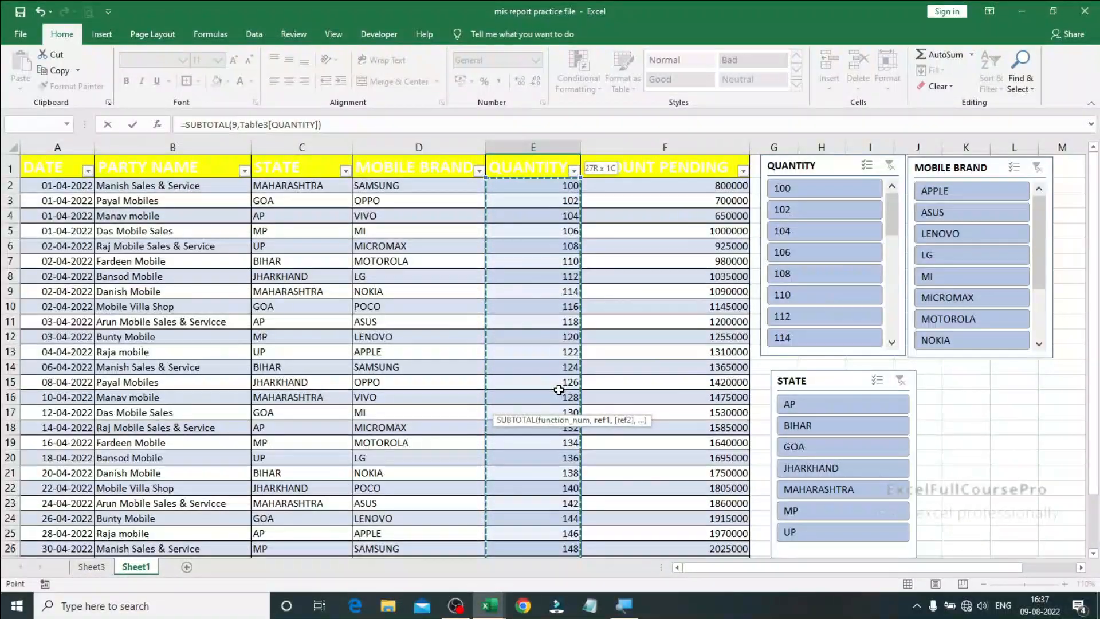
{"action": "key", "text": "Return"}
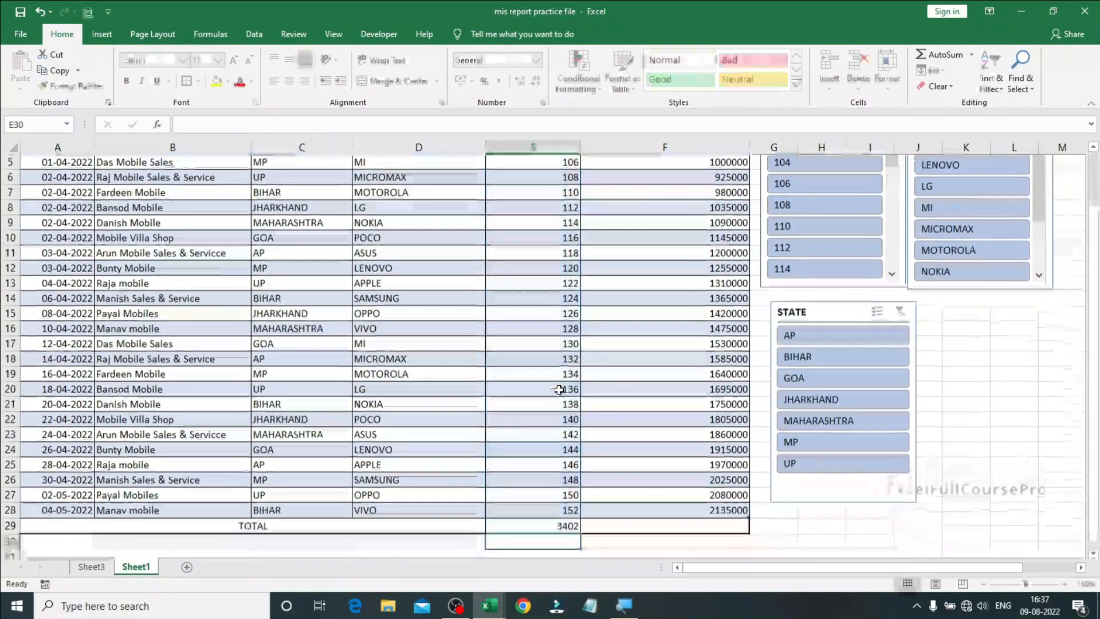
Copy the subtotal formula from E29 across to F29 for the AMOUNT PENDING column.
{"action": "left_click", "coordinate": [569, 528]}
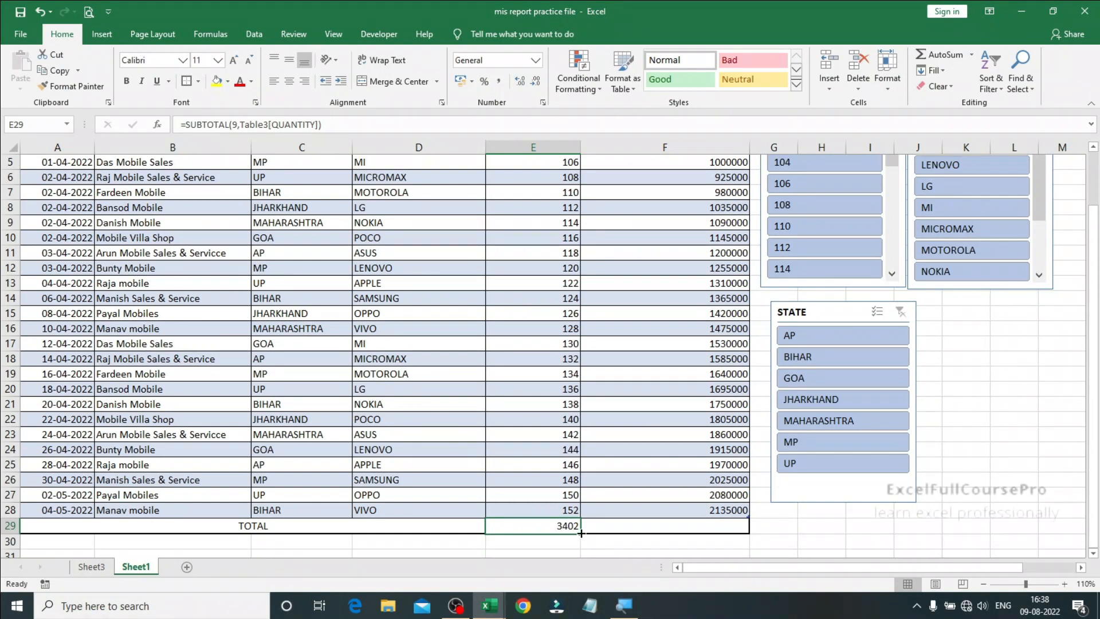
{"action": "left_click_drag", "start_coordinate": [581, 533], "coordinate": [695, 528]}
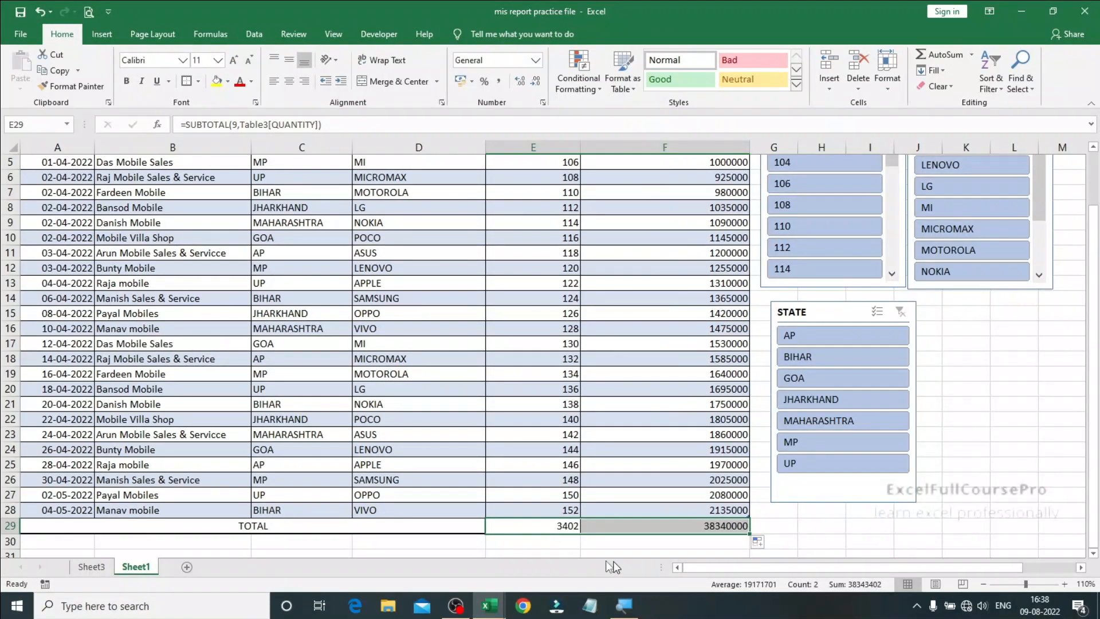
{"action": "left_click", "coordinate": [363, 529]}
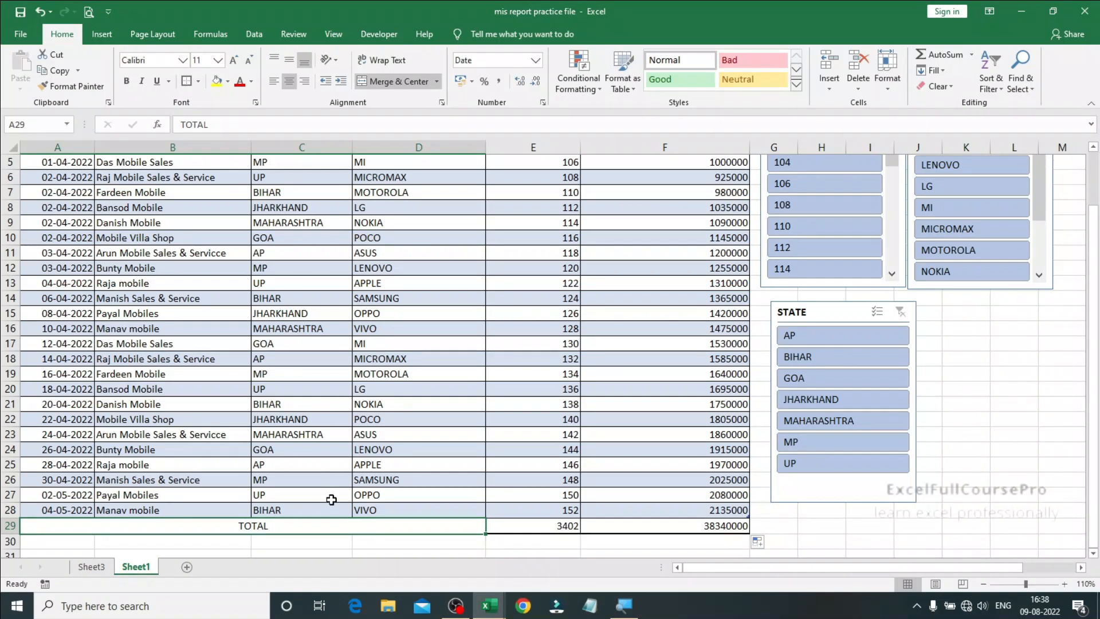
Make the TOTAL row cells A29:F29 bold and increase their font size to 26.
{"action": "left_click", "coordinate": [585, 526]}
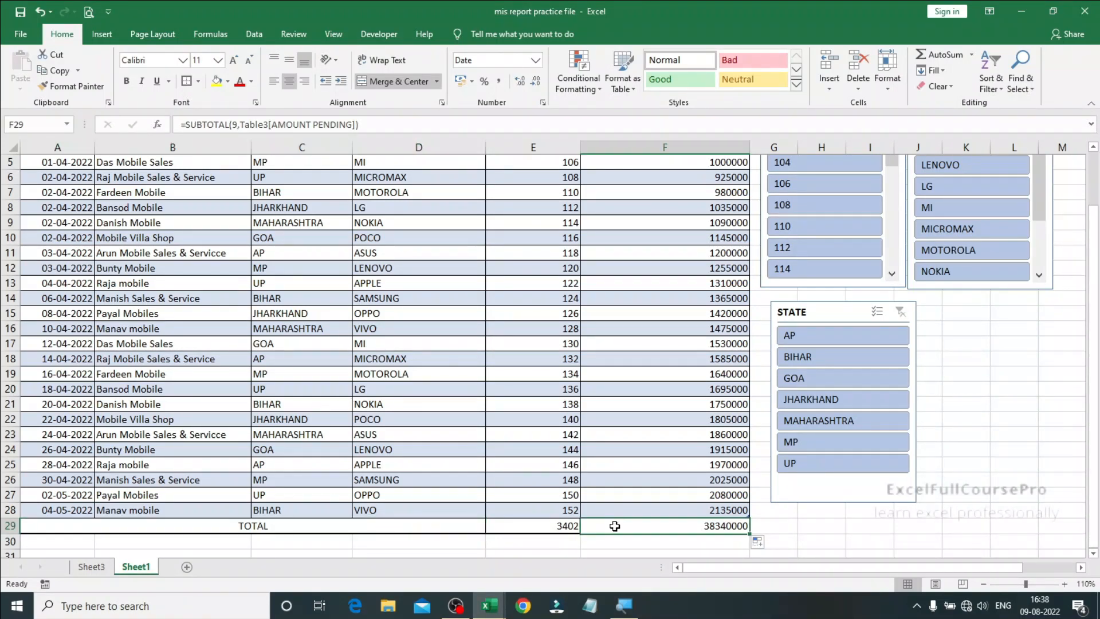
{"action": "left_click_drag", "start_coordinate": [620, 526], "coordinate": [312, 521]}
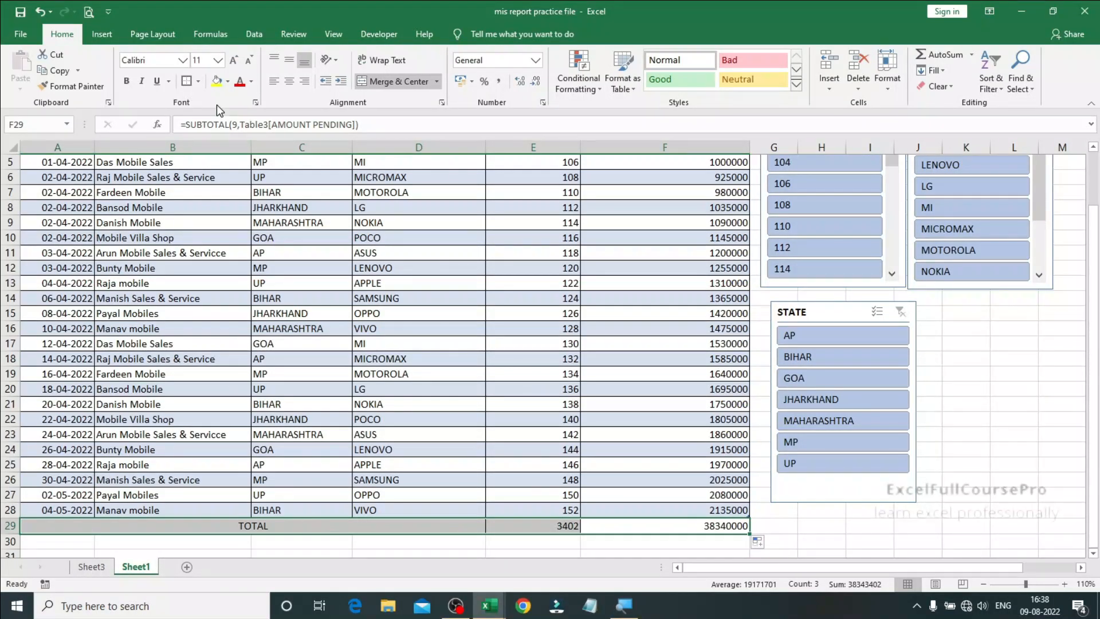
{"action": "left_click", "coordinate": [127, 81]}
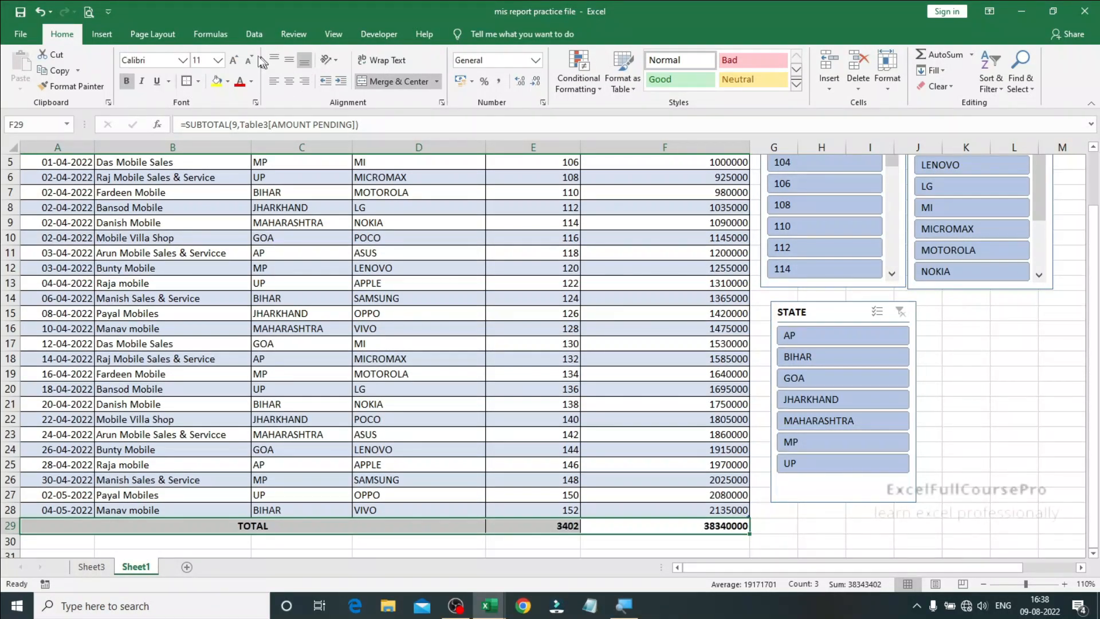
{"action": "left_click", "coordinate": [233, 61]}
{"action": "left_click", "coordinate": [234, 61]}
{"action": "left_click", "coordinate": [233, 61]}
{"action": "left_click", "coordinate": [233, 62]}
{"action": "left_click", "coordinate": [233, 61]}
{"action": "left_click", "coordinate": [233, 61]}
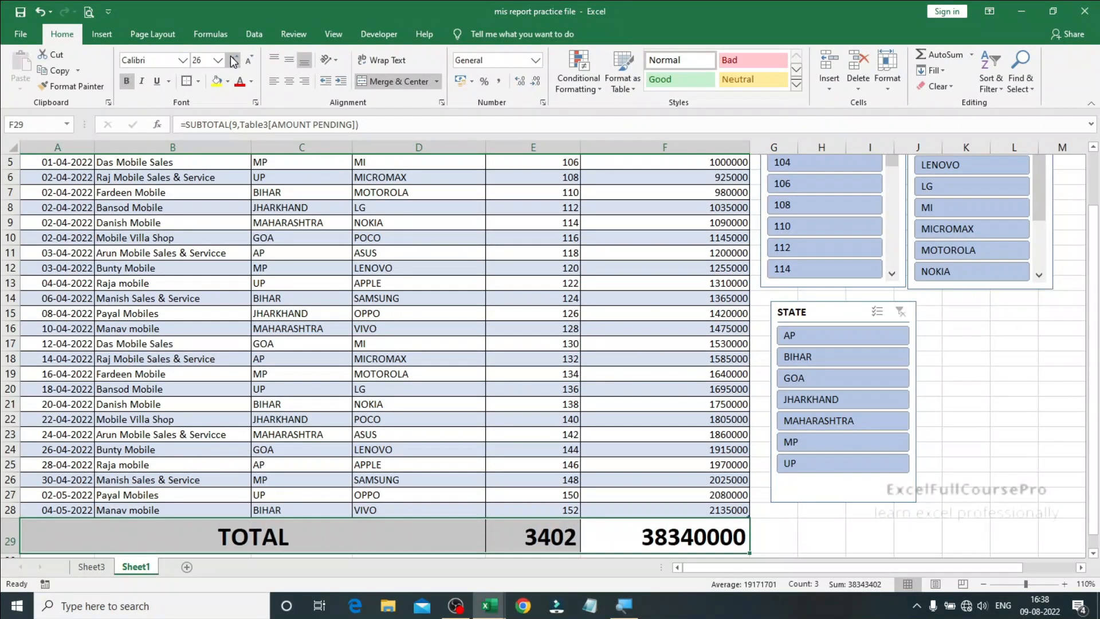
{"action": "left_click", "coordinate": [828, 530]}
Filter the table with the slicers, first by brand APPLE and after clearing that by state MAHARASHTRA, and clear the state filter too.
{"action": "scroll", "coordinate": [642, 486], "scroll_direction": "up", "scroll_amount": 2}
{"action": "scroll", "coordinate": [642, 485], "scroll_direction": "down", "scroll_amount": 4}
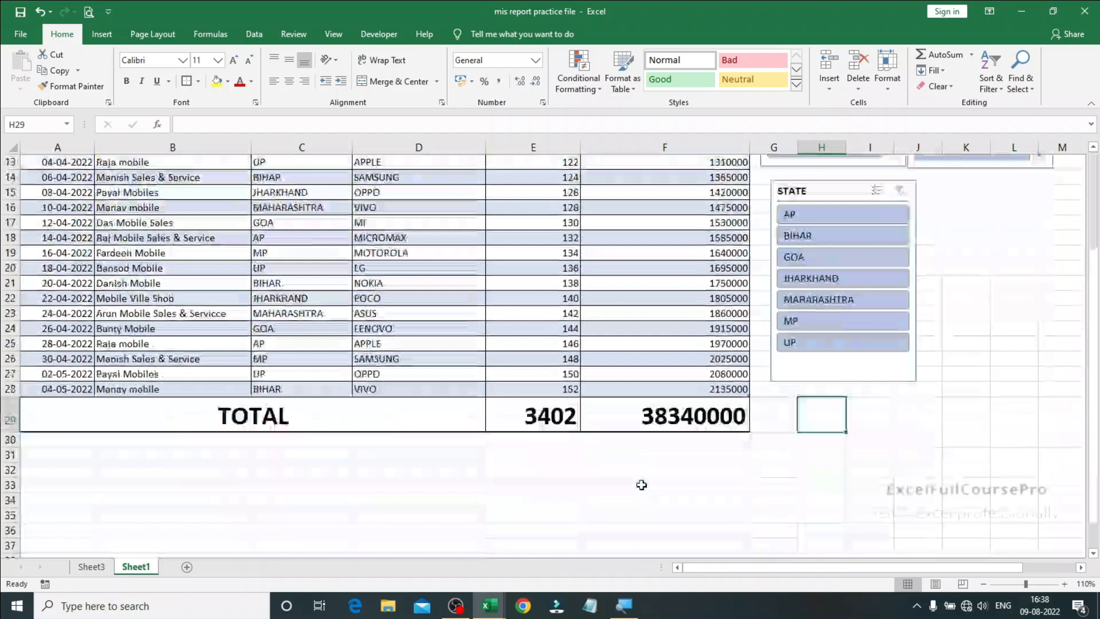
{"action": "scroll", "coordinate": [642, 485], "scroll_direction": "up", "scroll_amount": 4}
{"action": "left_click", "coordinate": [934, 190]}
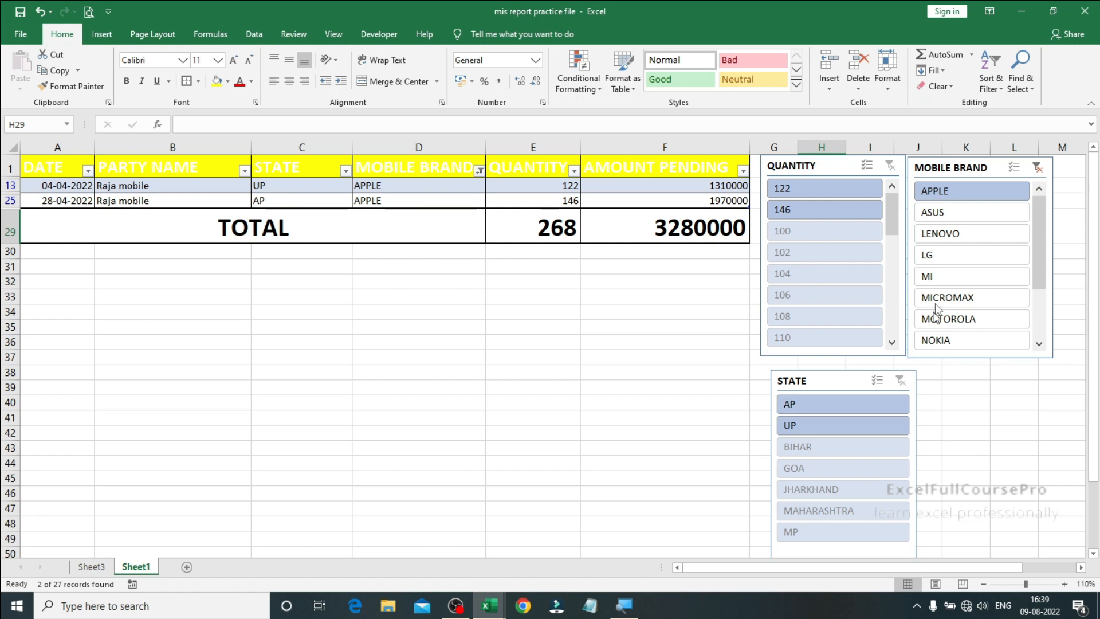
{"action": "left_click", "coordinate": [1036, 169]}
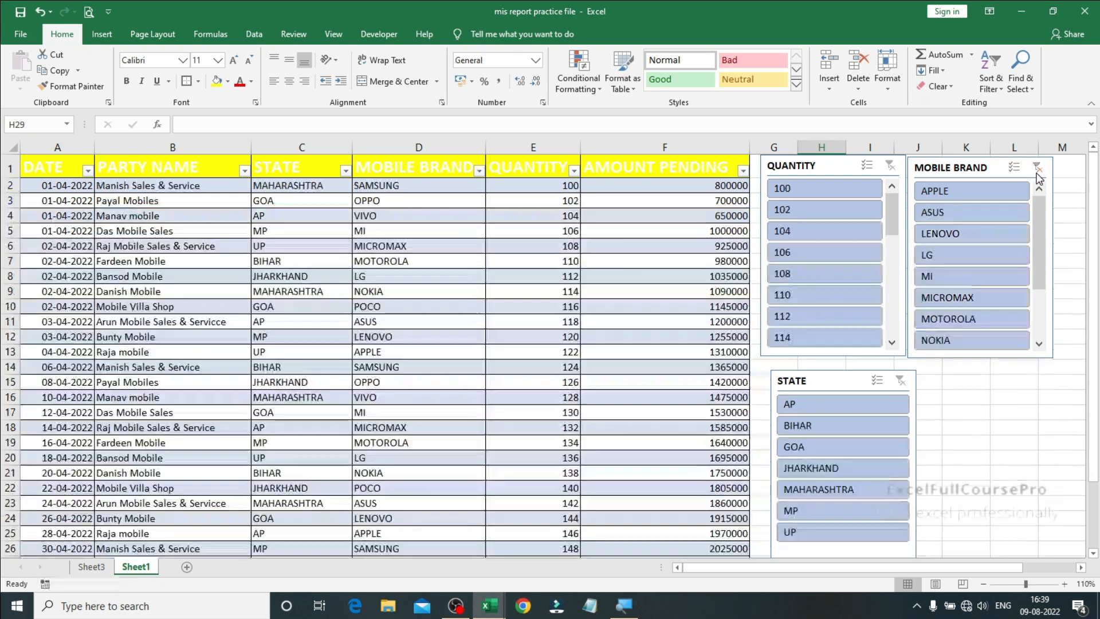
{"action": "left_click", "coordinate": [822, 491]}
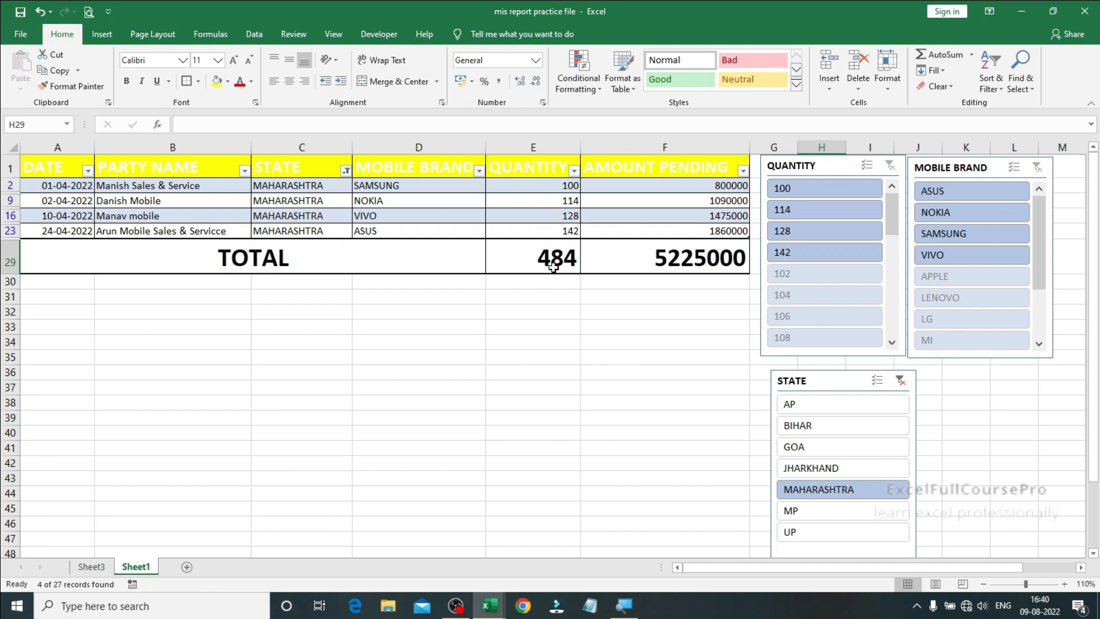
{"action": "left_click", "coordinate": [900, 382]}
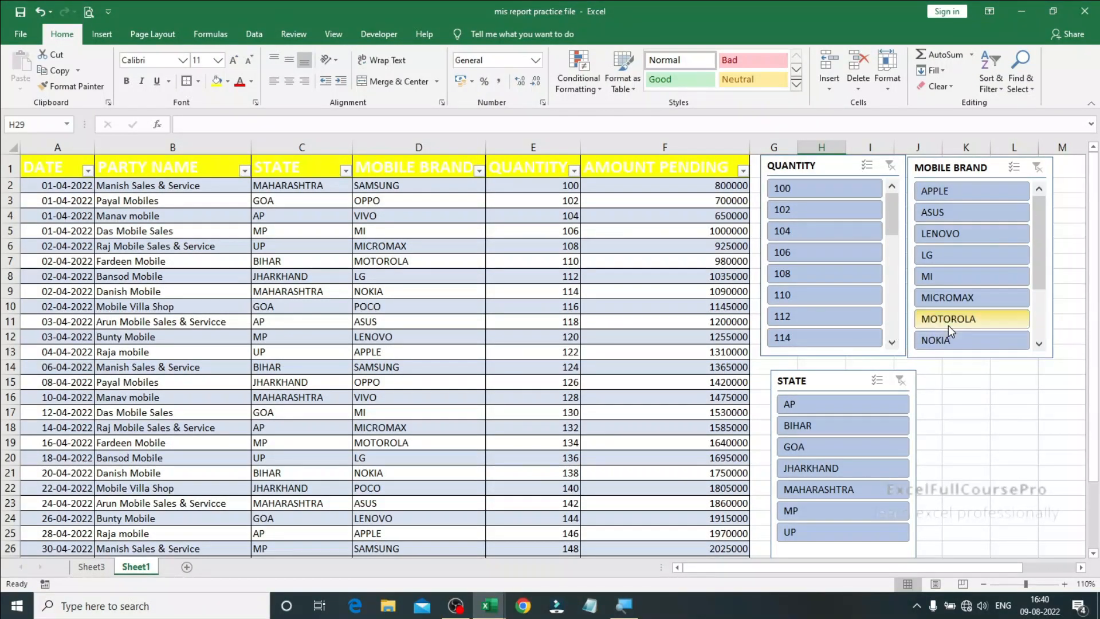
Filter the table to both MICROMAX and MOTOROLA with the MOBILE BRAND slicer, and clear that filter again.
{"action": "left_click", "coordinate": [962, 297]}
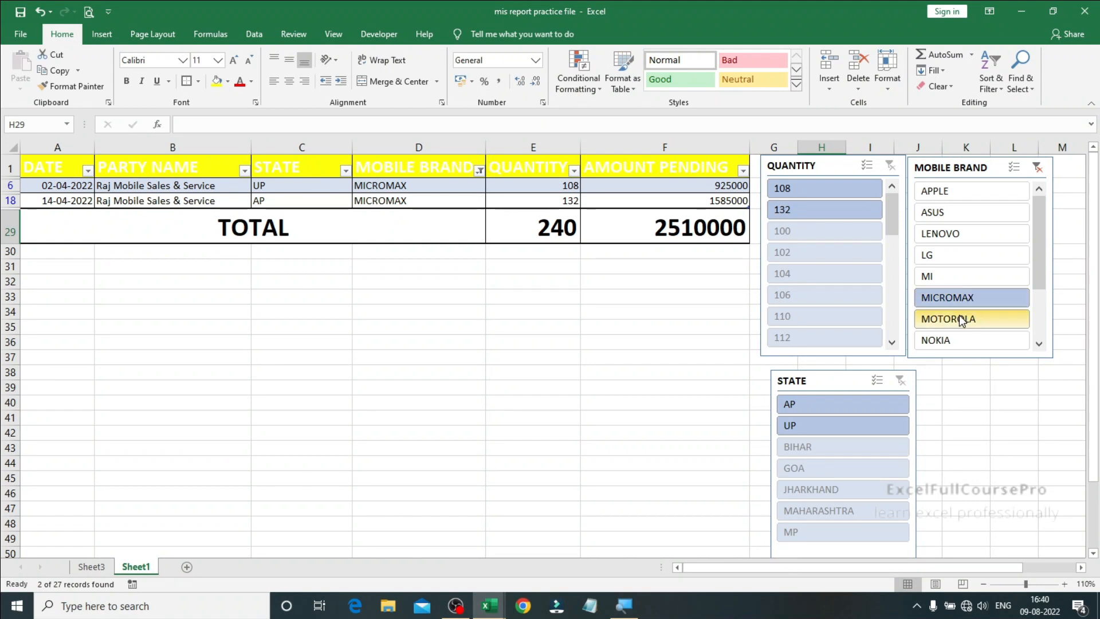
{"action": "left_click", "coordinate": [963, 319], "text": "ctrl"}
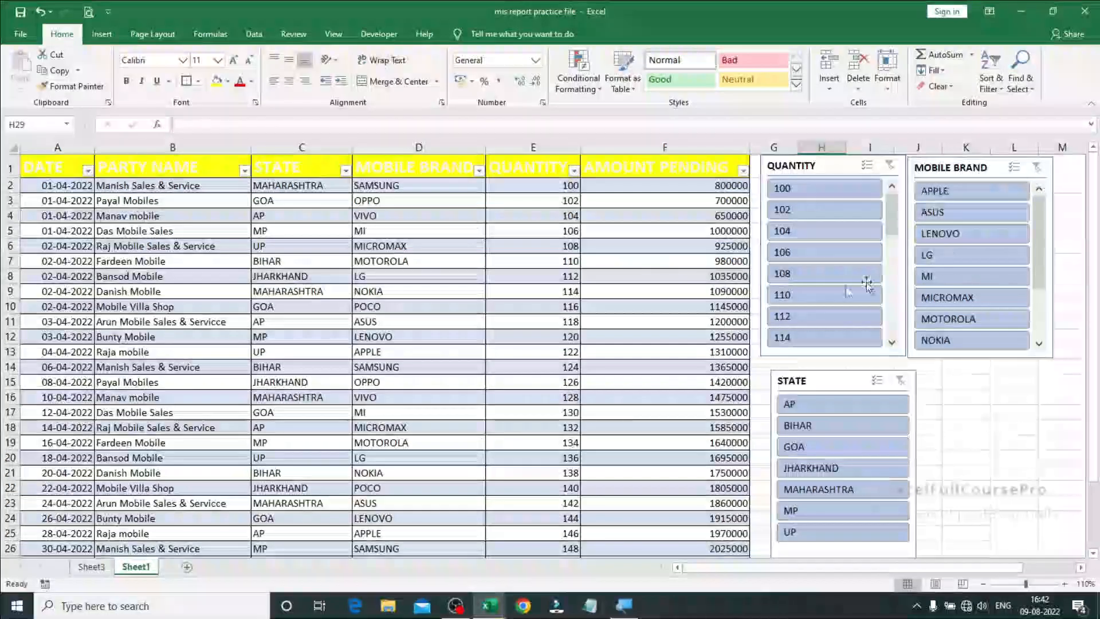
{"action": "scroll", "coordinate": [646, 339], "scroll_direction": "down", "scroll_amount": 3}
{"action": "scroll", "coordinate": [644, 342], "scroll_direction": "up", "scroll_amount": 2}
{"action": "scroll", "coordinate": [644, 342], "scroll_direction": "up", "scroll_amount": 2}
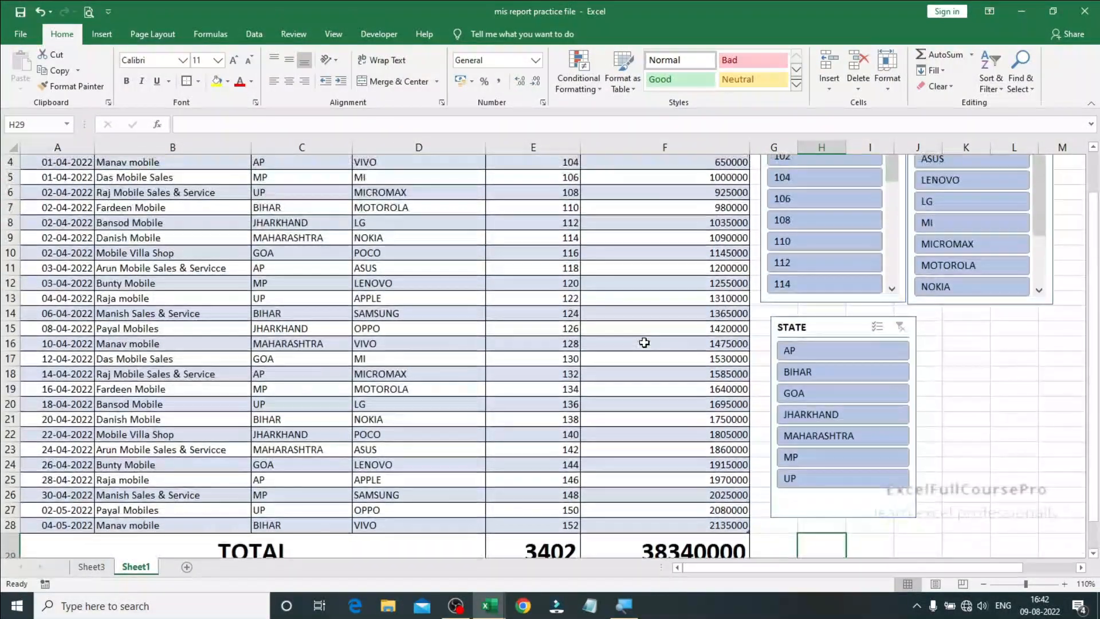
Insert an additional slicer for the table's AMOUNT PENDING column.
{"action": "left_click", "coordinate": [618, 342]}
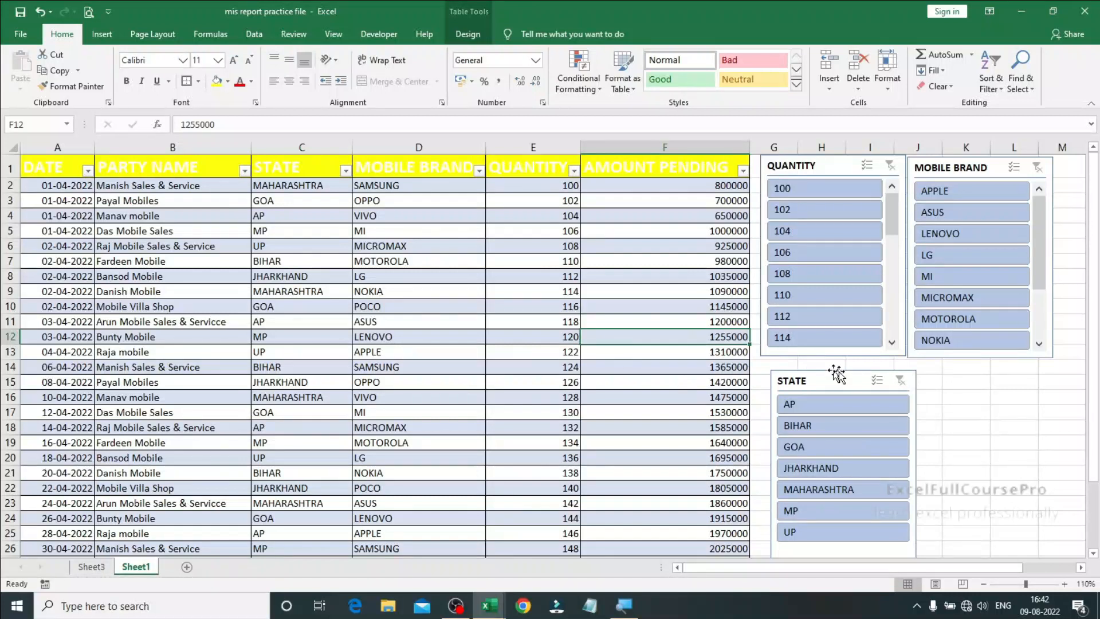
{"action": "left_click", "coordinate": [463, 275]}
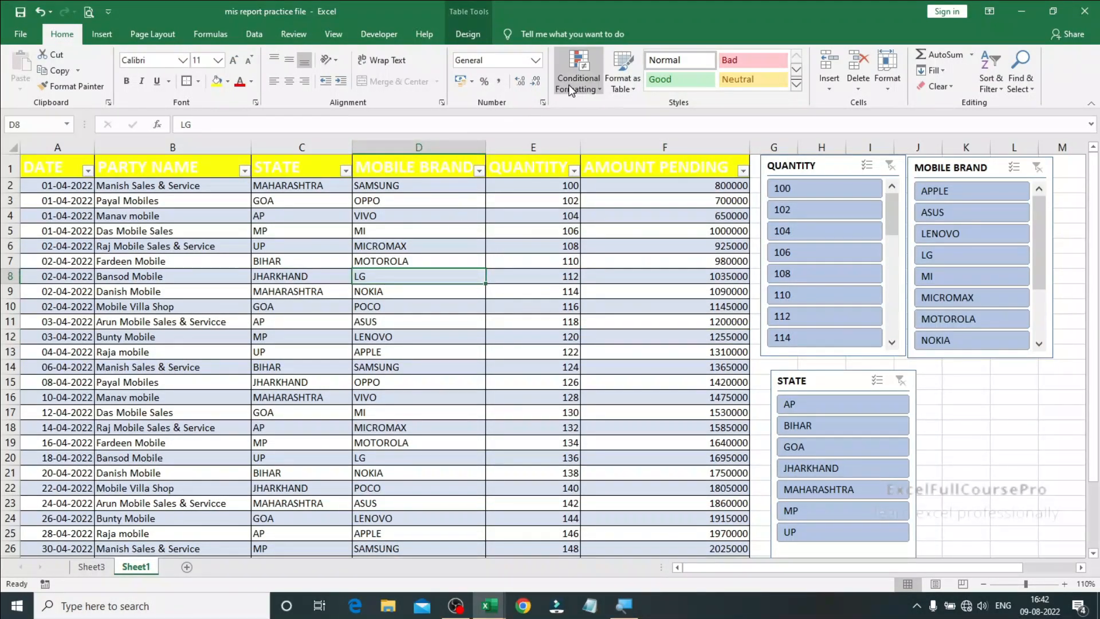
{"action": "left_click", "coordinate": [466, 36]}
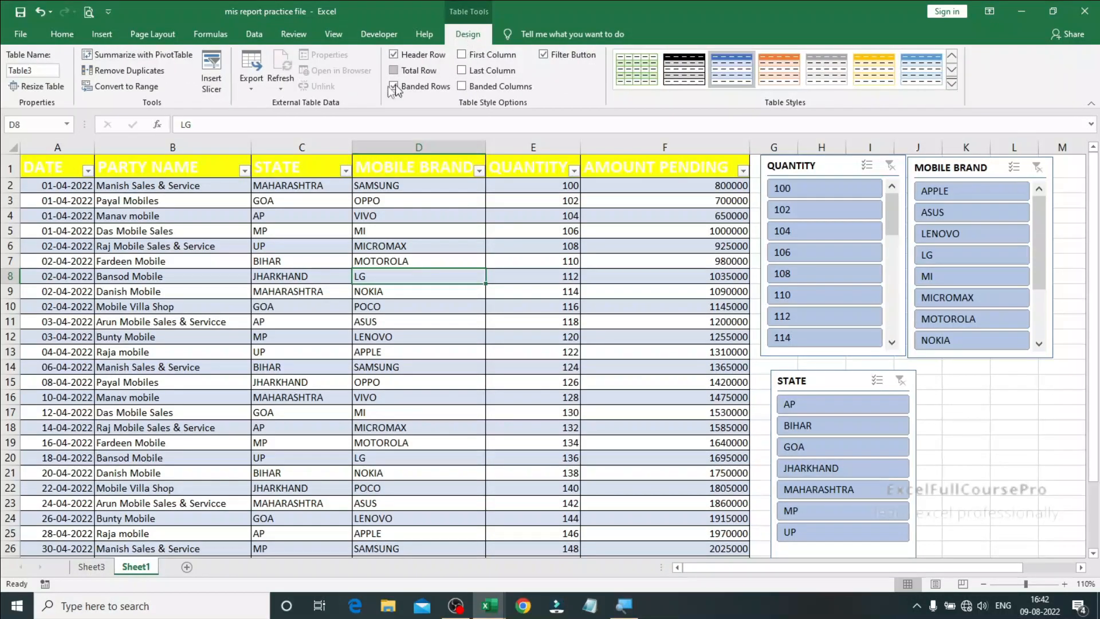
{"action": "left_click", "coordinate": [211, 74]}
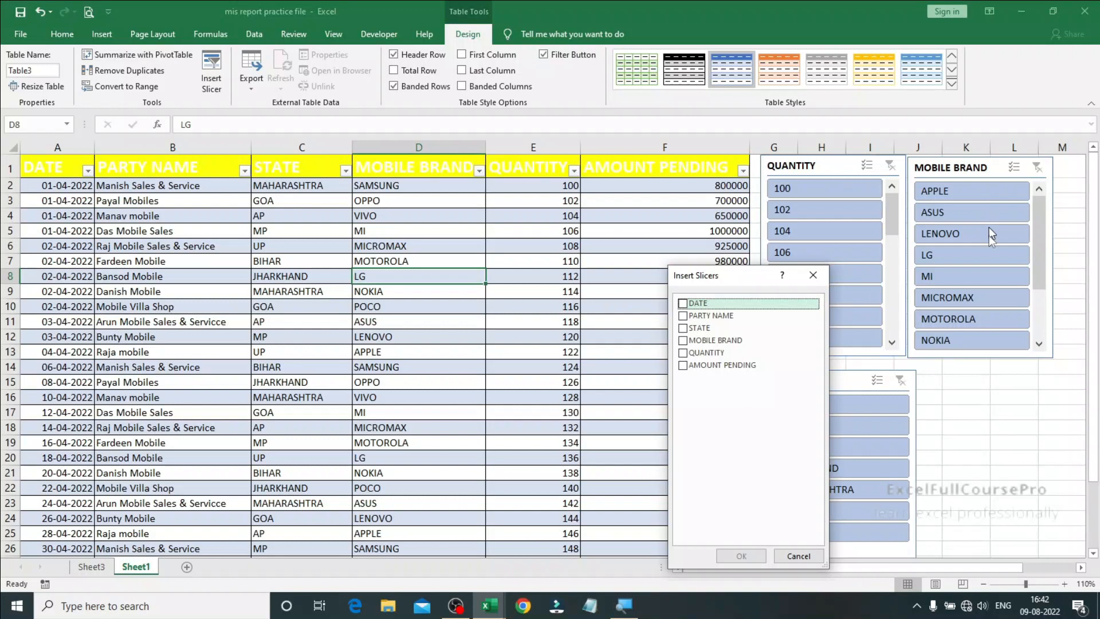
{"action": "left_click_drag", "start_coordinate": [756, 277], "coordinate": [663, 298]}
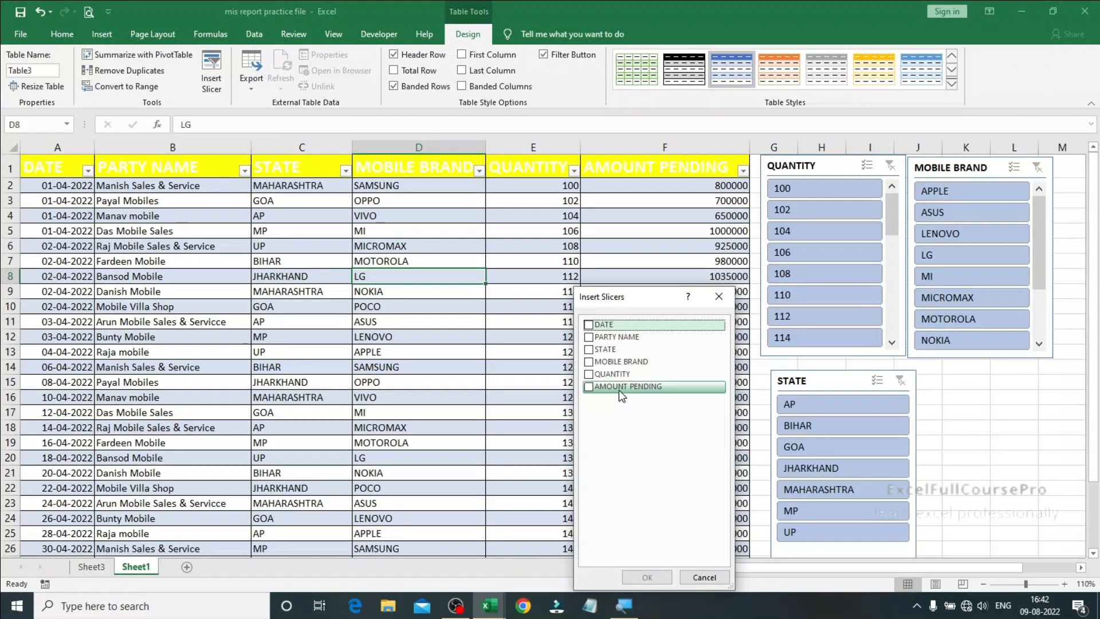
{"action": "left_click", "coordinate": [597, 389]}
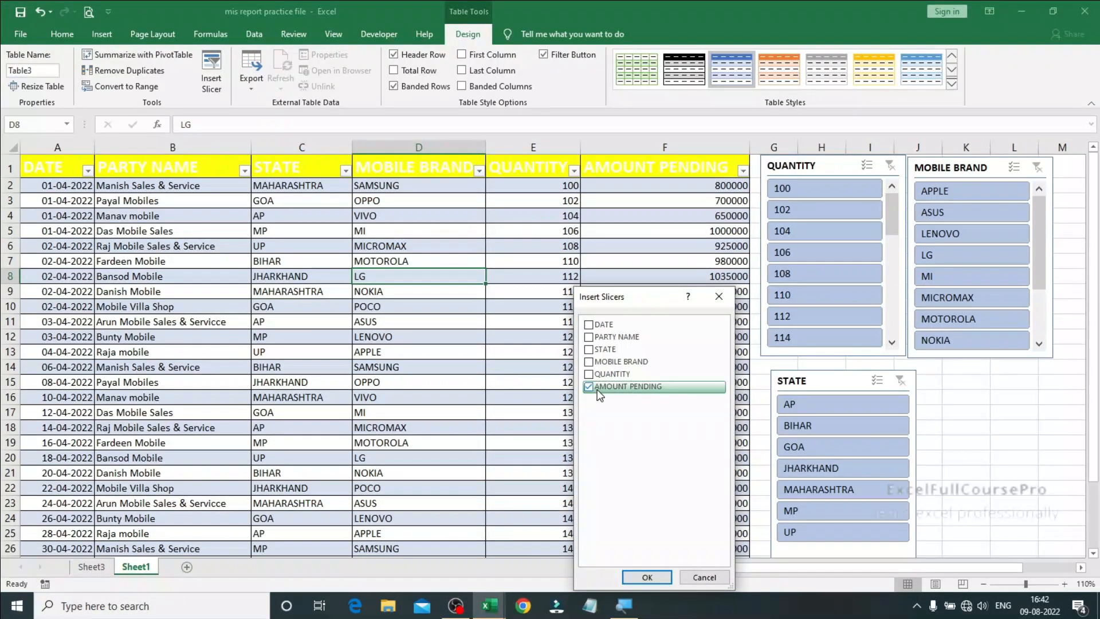
{"action": "left_click", "coordinate": [656, 574]}
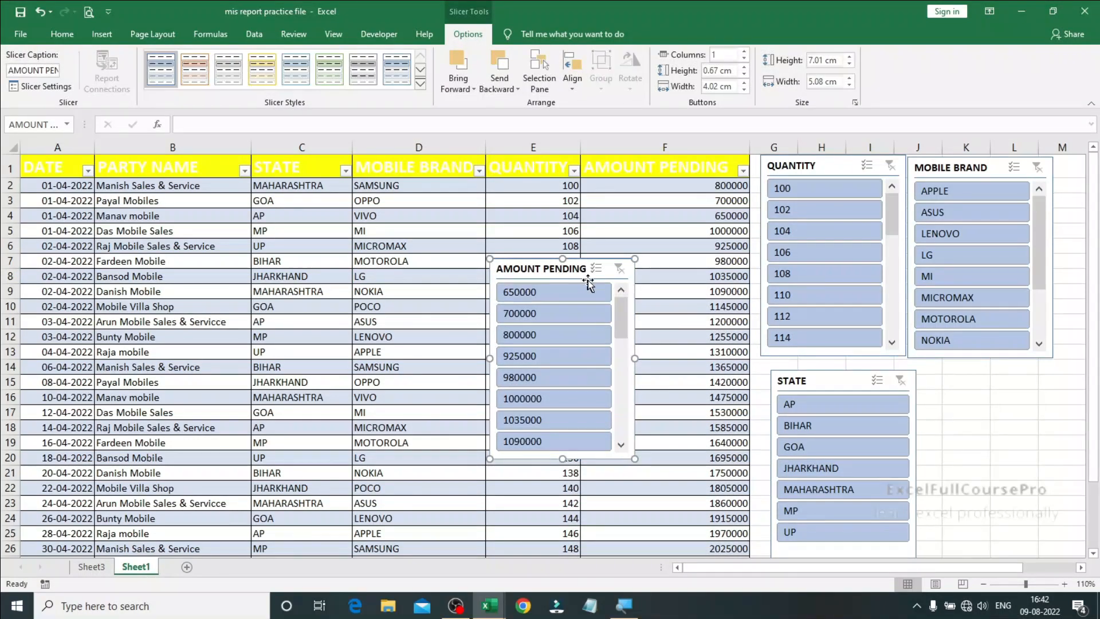
Filter the table to the amount 650000 with the AMOUNT PENDING slicer.
{"action": "left_click_drag", "start_coordinate": [625, 334], "coordinate": [662, 338]}
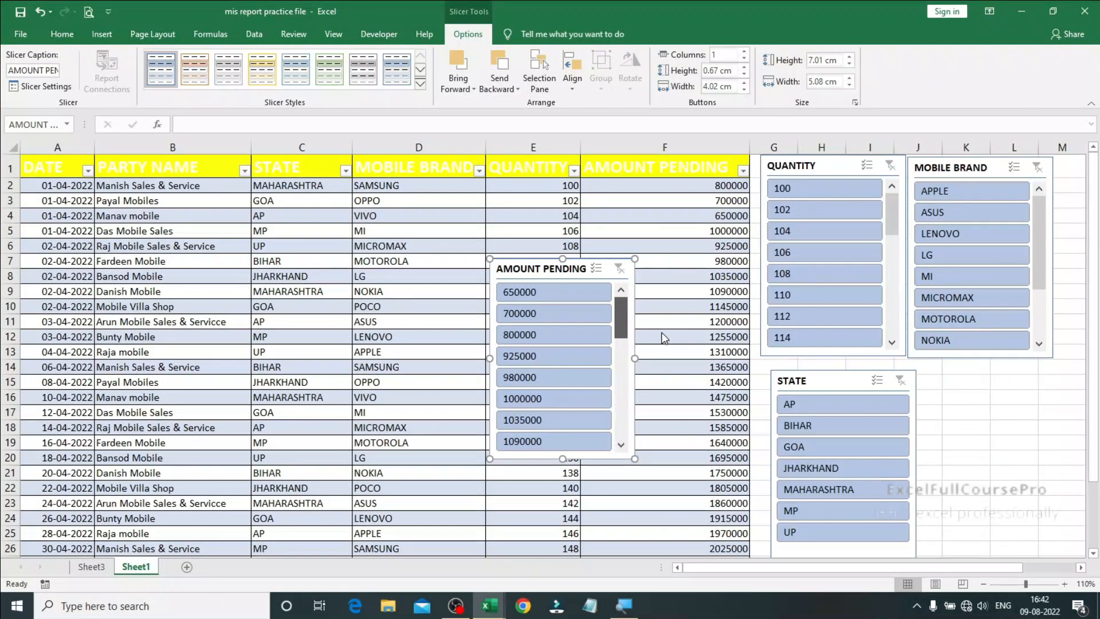
{"action": "left_click", "coordinate": [537, 295]}
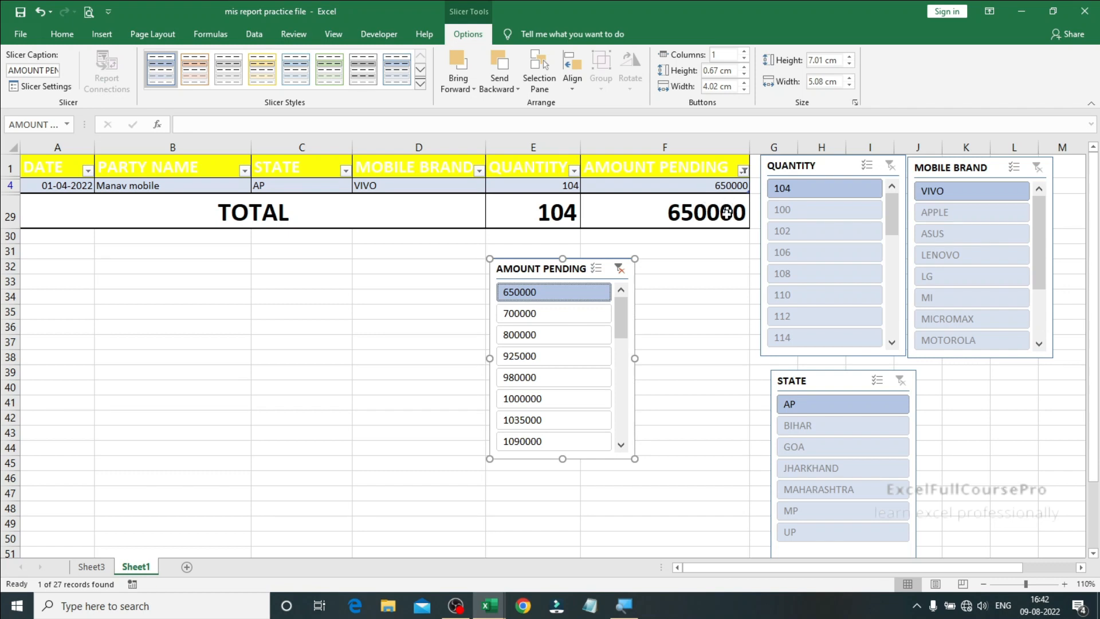
Clear the AMOUNT PENDING slicer's filter and place that slicer beneath the MOBILE BRAND slicer, beside the STATE slicer.
{"action": "left_click", "coordinate": [620, 270]}
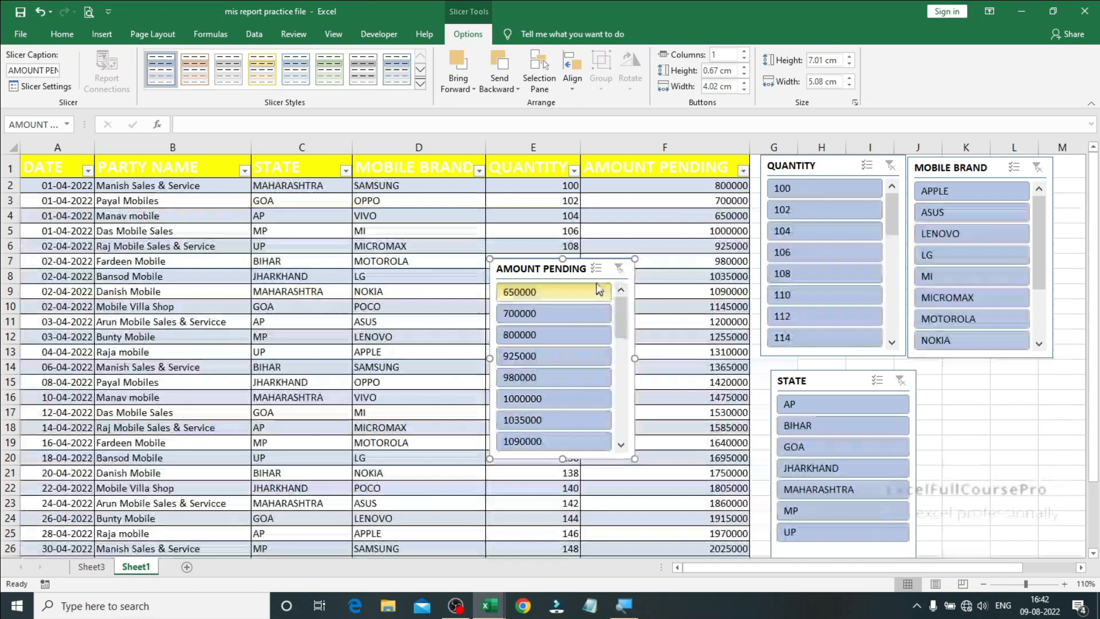
{"action": "left_click_drag", "start_coordinate": [564, 273], "coordinate": [996, 374]}
{"action": "left_click_drag", "start_coordinate": [843, 385], "coordinate": [841, 373]}
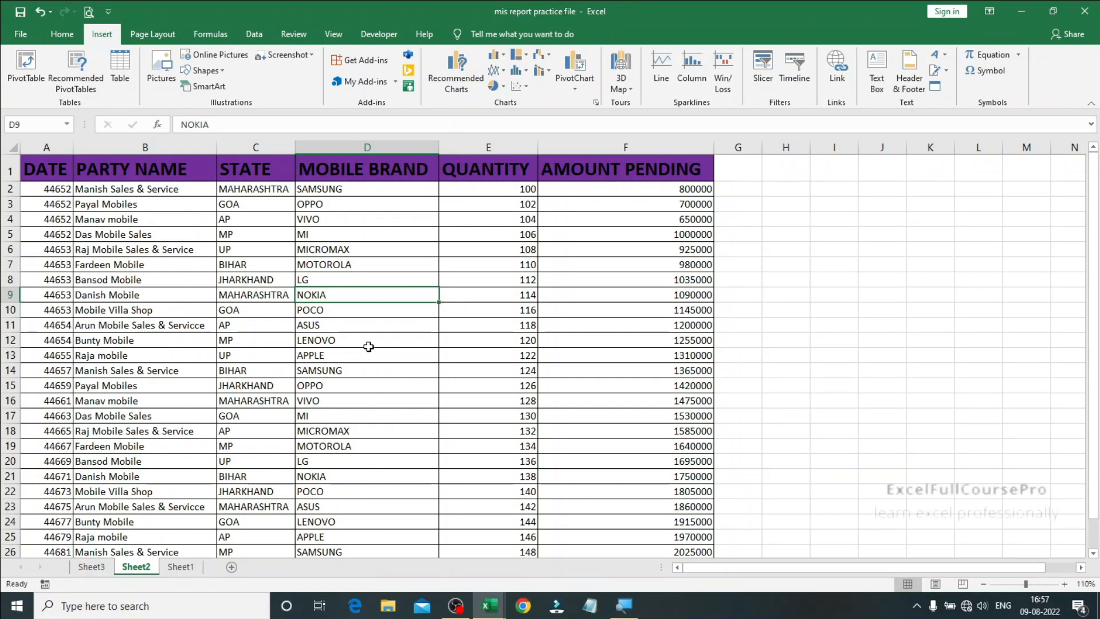
Create a PivotTable on a new worksheet from the Sheet2 data range A1:F28.
{"action": "scroll", "coordinate": [321, 321], "scroll_direction": "down", "scroll_amount": 1}
{"action": "scroll", "coordinate": [321, 322], "scroll_direction": "up", "scroll_amount": 1}
{"action": "key", "text": "ctrl+a"}
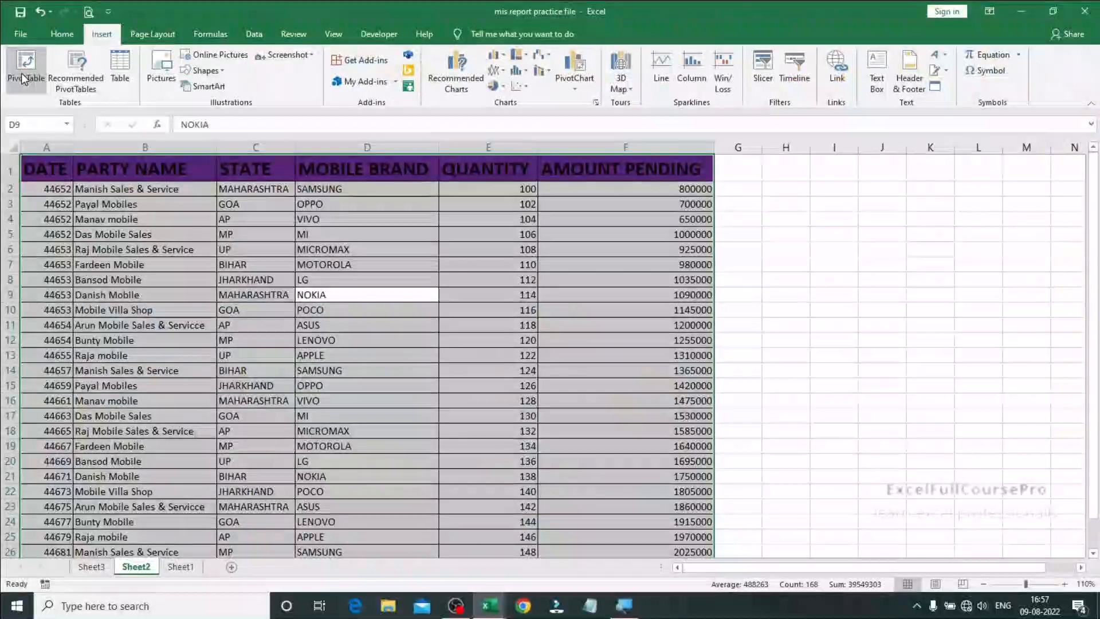
{"action": "left_click", "coordinate": [23, 78]}
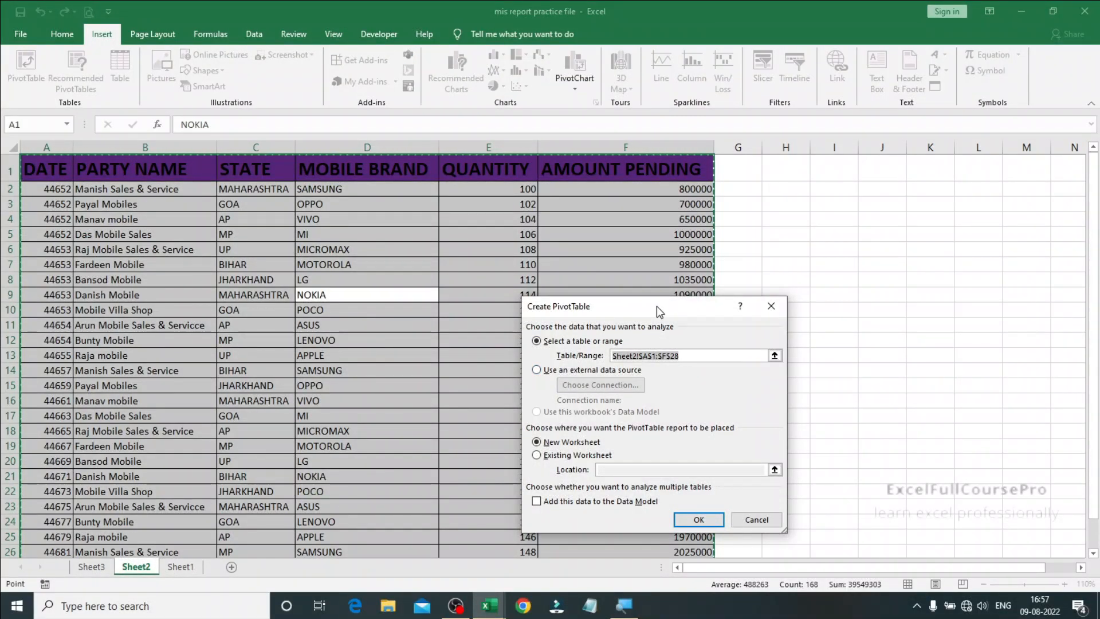
{"action": "left_click_drag", "start_coordinate": [657, 306], "coordinate": [856, 183]}
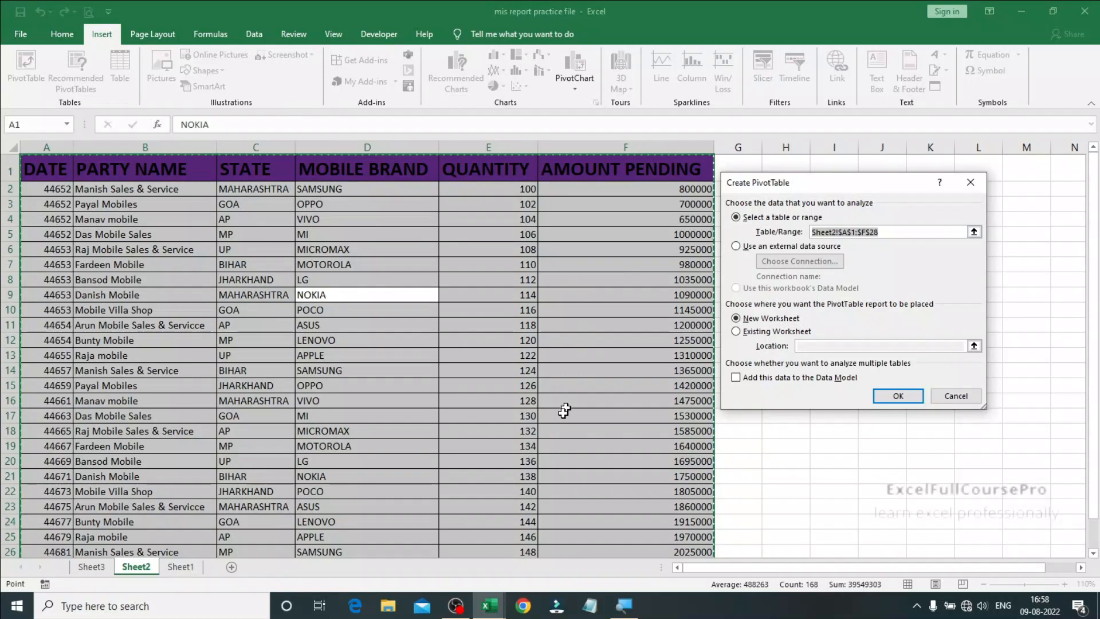
{"action": "left_click", "coordinate": [892, 236]}
{"action": "left_click", "coordinate": [896, 396]}
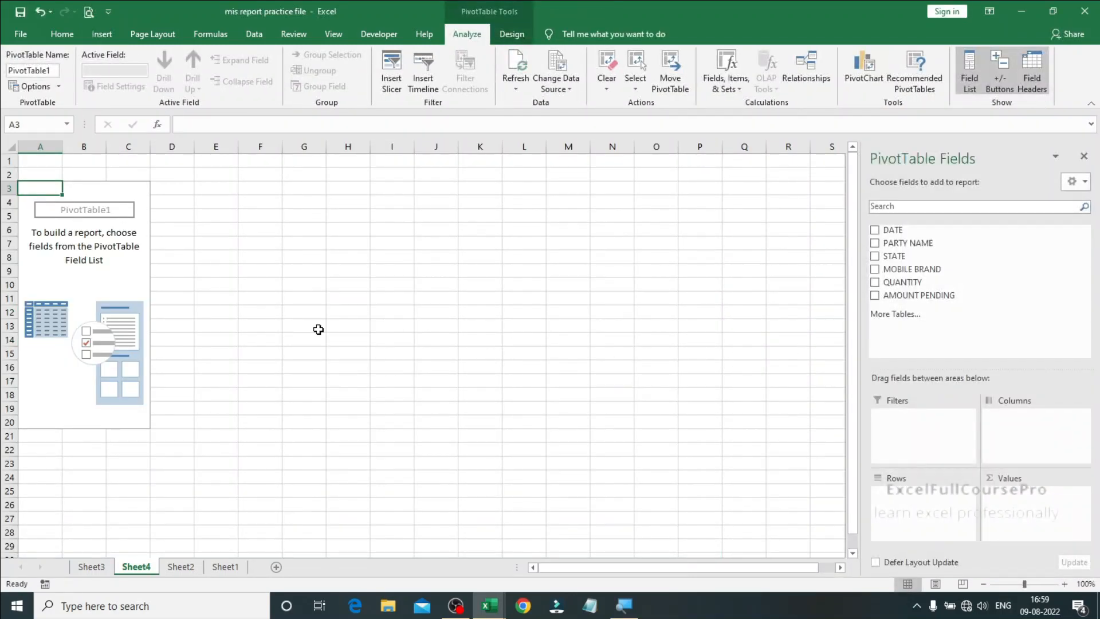
Build the PivotTable with MOBILE BRAND as the row field and the sum of QUANTITY as the values.
{"action": "left_click", "coordinate": [49, 246]}
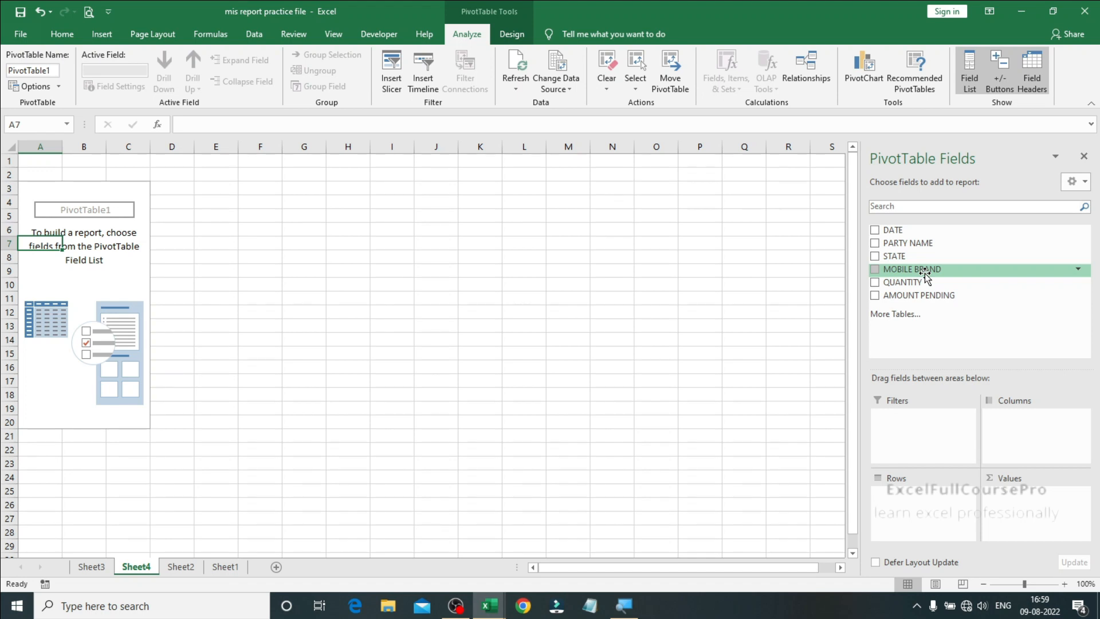
{"action": "left_click_drag", "start_coordinate": [926, 274], "coordinate": [919, 512]}
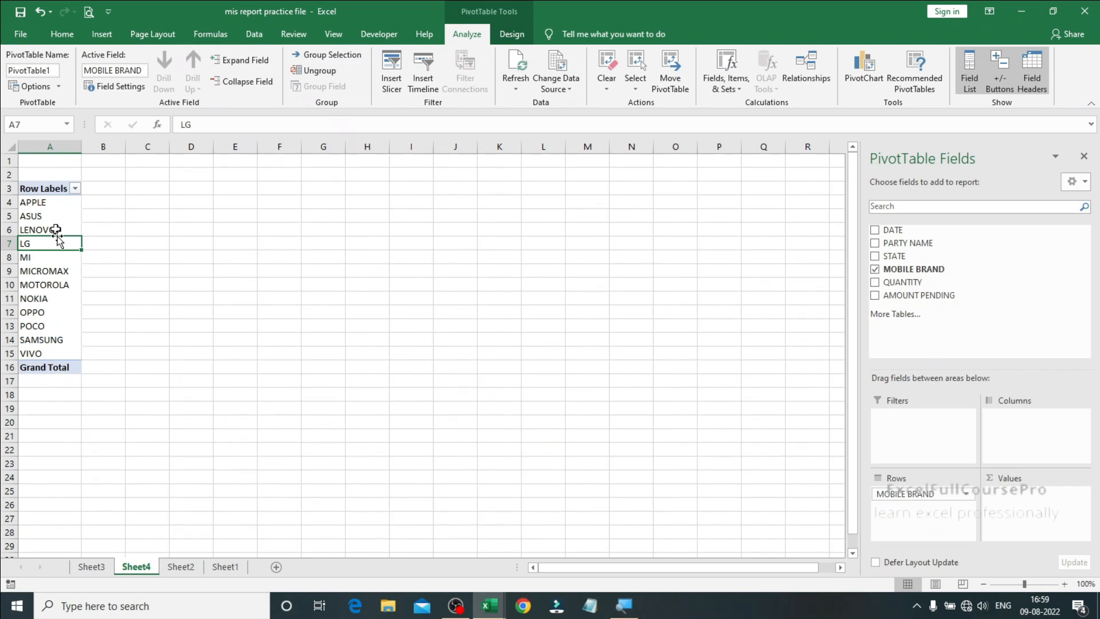
{"action": "left_click", "coordinate": [148, 282]}
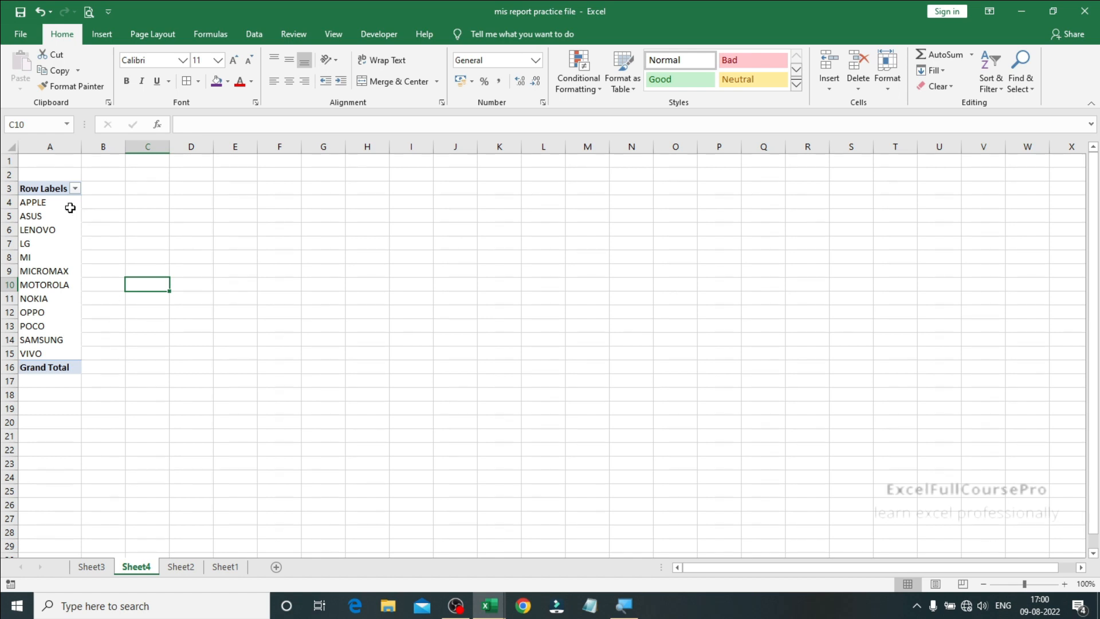
{"action": "left_click", "coordinate": [139, 354]}
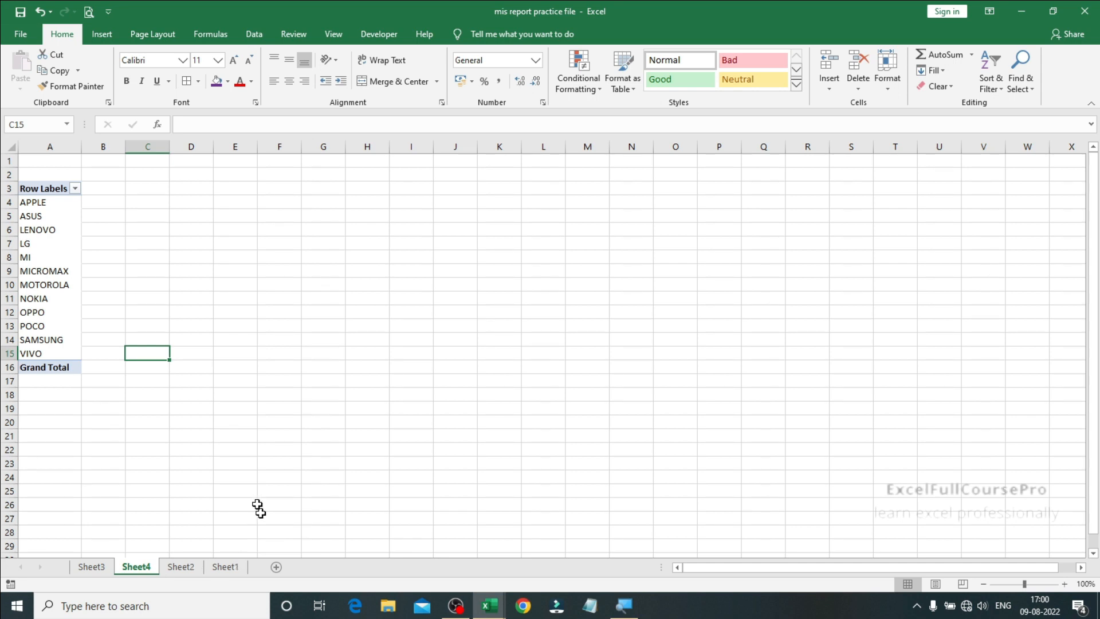
{"action": "left_click", "coordinate": [52, 274]}
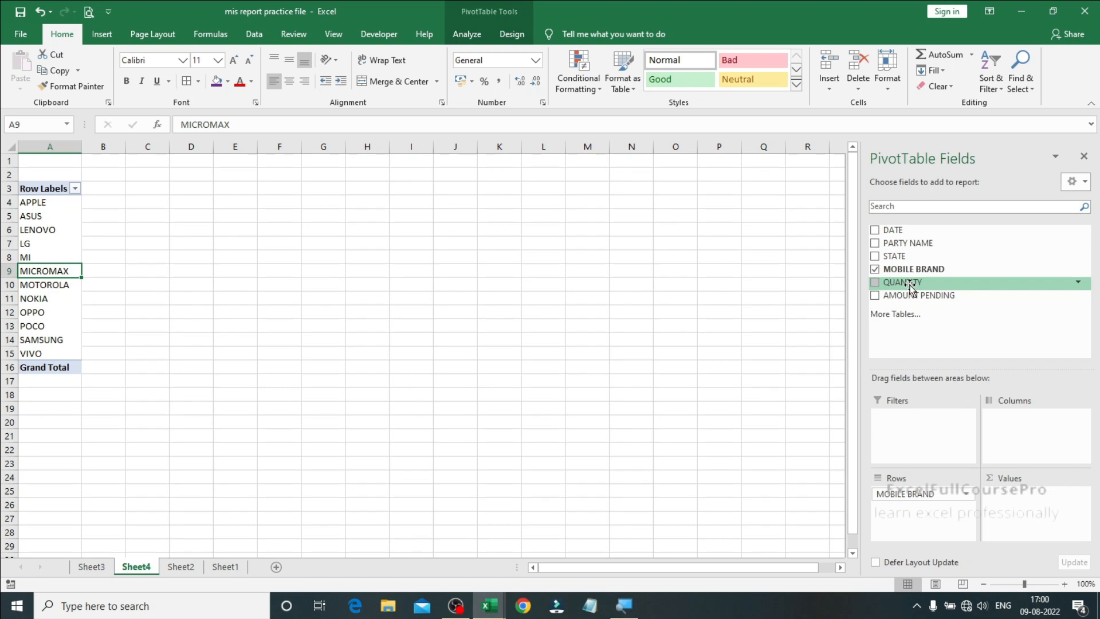
{"action": "left_click_drag", "start_coordinate": [910, 287], "coordinate": [1031, 509]}
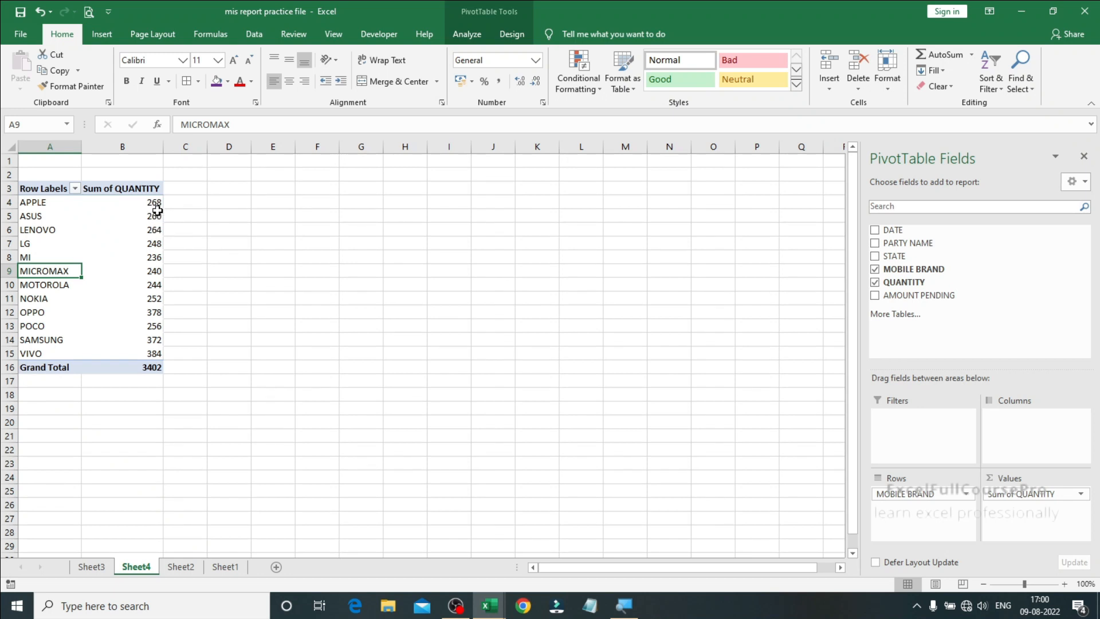
Insert a Clustered Column PivotChart based on the brand quantity PivotTable.
{"action": "mouse_move", "coordinate": [155, 213]}
{"action": "mouse_move", "coordinate": [153, 244]}
{"action": "left_click", "coordinate": [117, 286]}
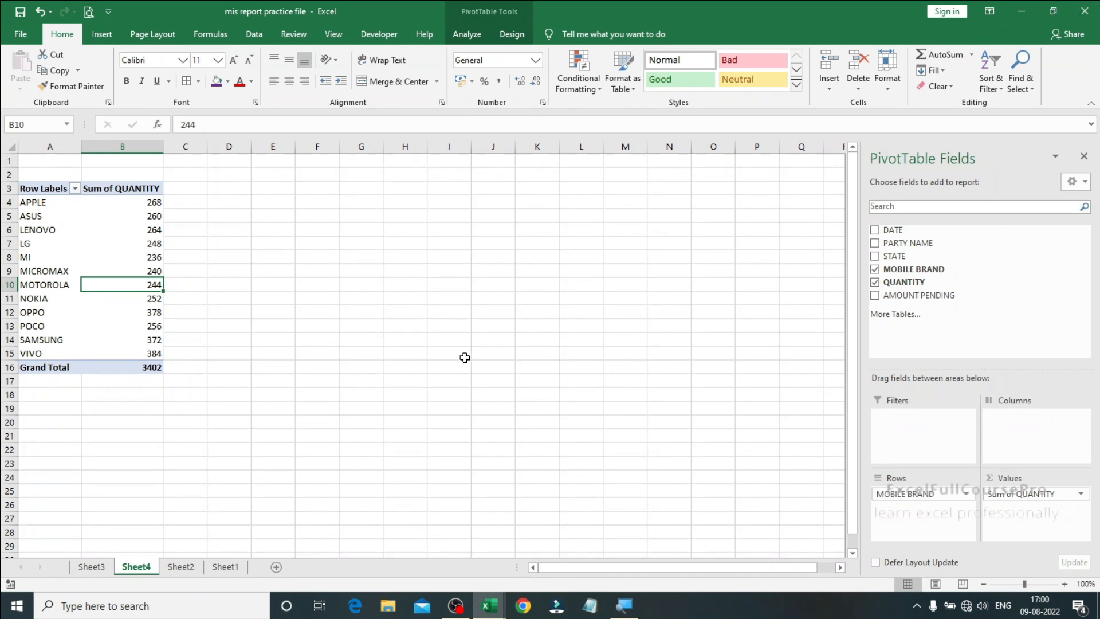
{"action": "left_click", "coordinate": [122, 245]}
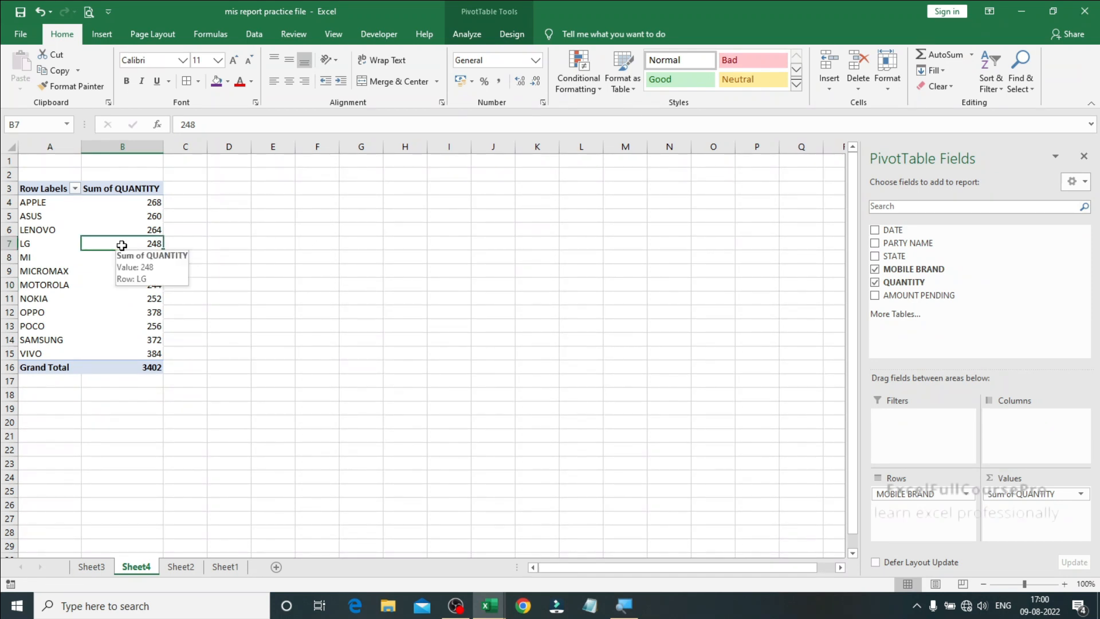
{"action": "left_click", "coordinate": [471, 38]}
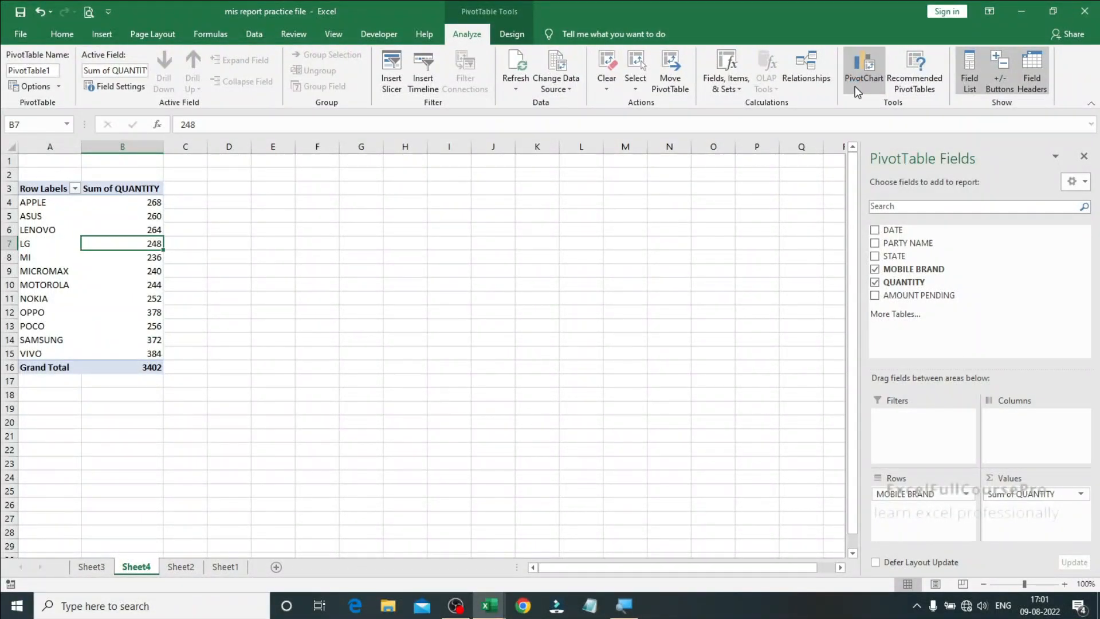
{"action": "left_click", "coordinate": [855, 86]}
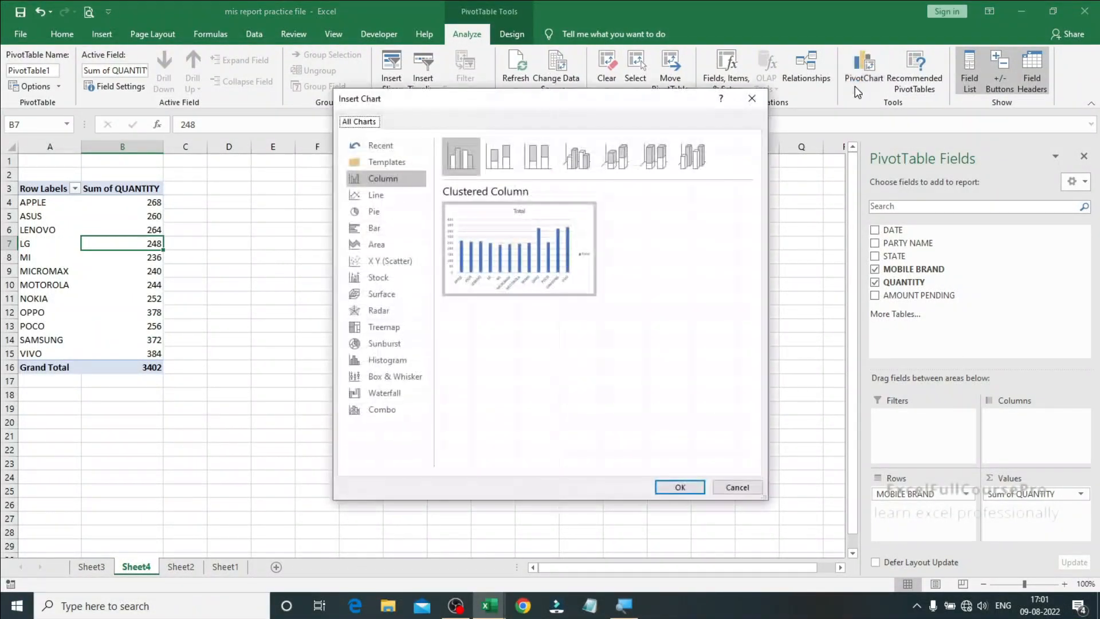
{"action": "mouse_move", "coordinate": [477, 286]}
{"action": "left_click", "coordinate": [675, 489]}
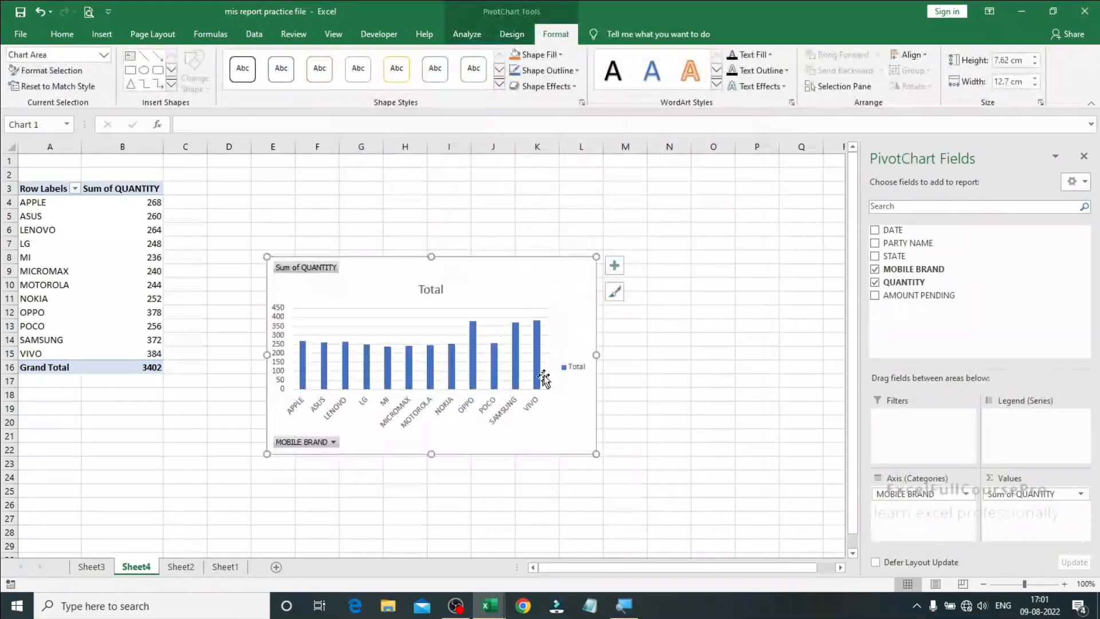
Move the PivotChart up beside the PivotTable and widen it to about 17.17 cm.
{"action": "left_click_drag", "start_coordinate": [496, 279], "coordinate": [557, 197]}
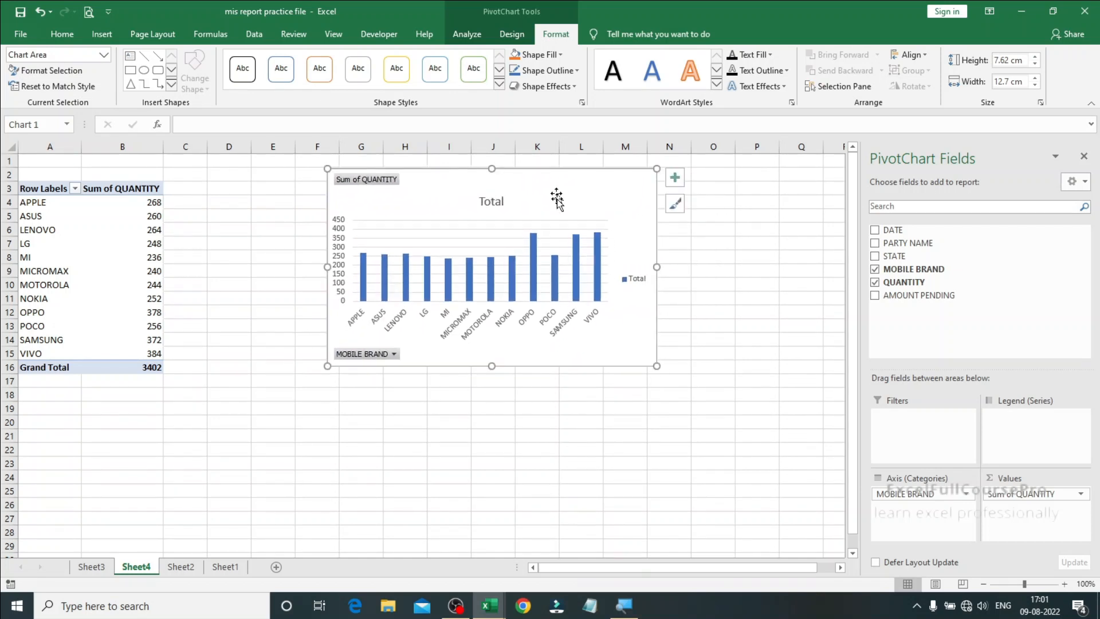
{"action": "left_click_drag", "start_coordinate": [656, 270], "coordinate": [772, 267]}
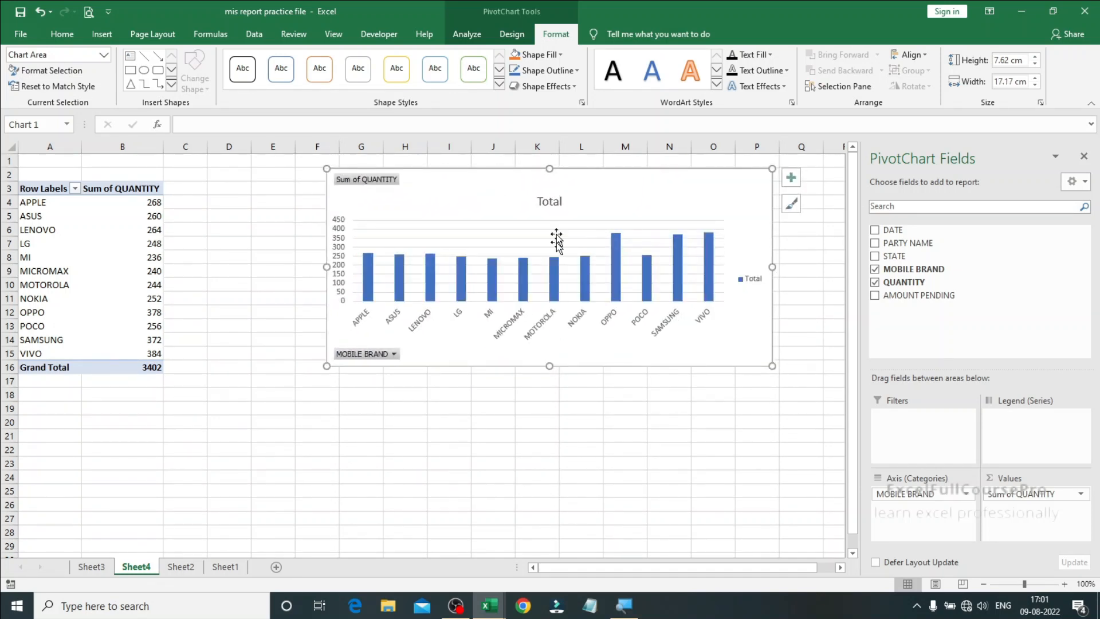
Delete the "Total" chart title and the legend from the PivotChart.
{"action": "left_click", "coordinate": [548, 201]}
{"action": "right_click", "coordinate": [550, 203]}
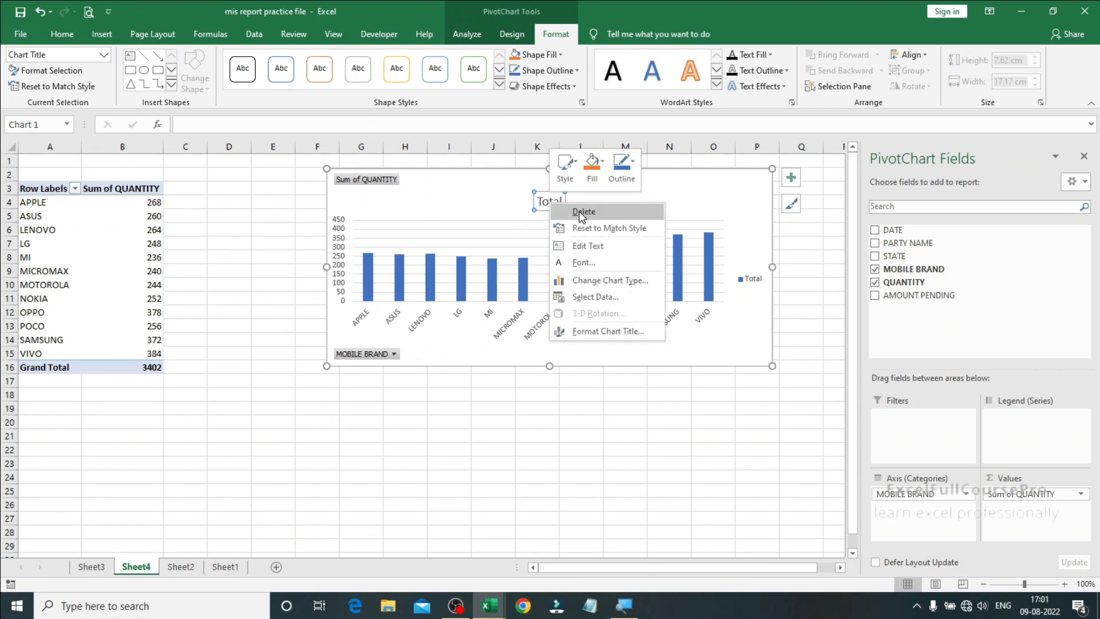
{"action": "left_click", "coordinate": [582, 212]}
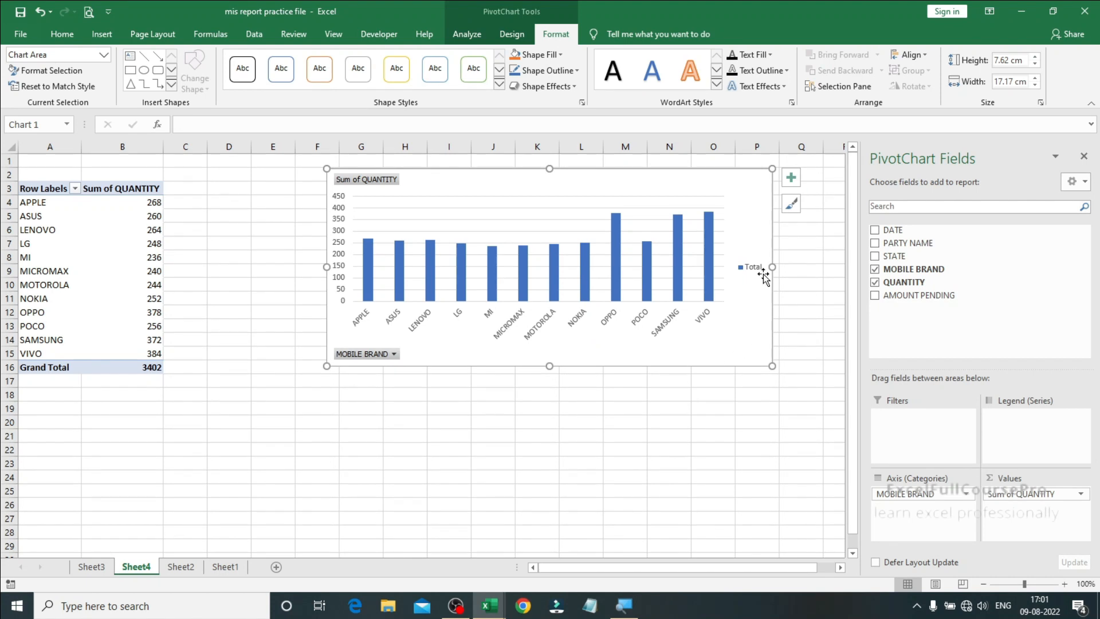
{"action": "right_click", "coordinate": [755, 274]}
{"action": "left_click", "coordinate": [765, 277]}
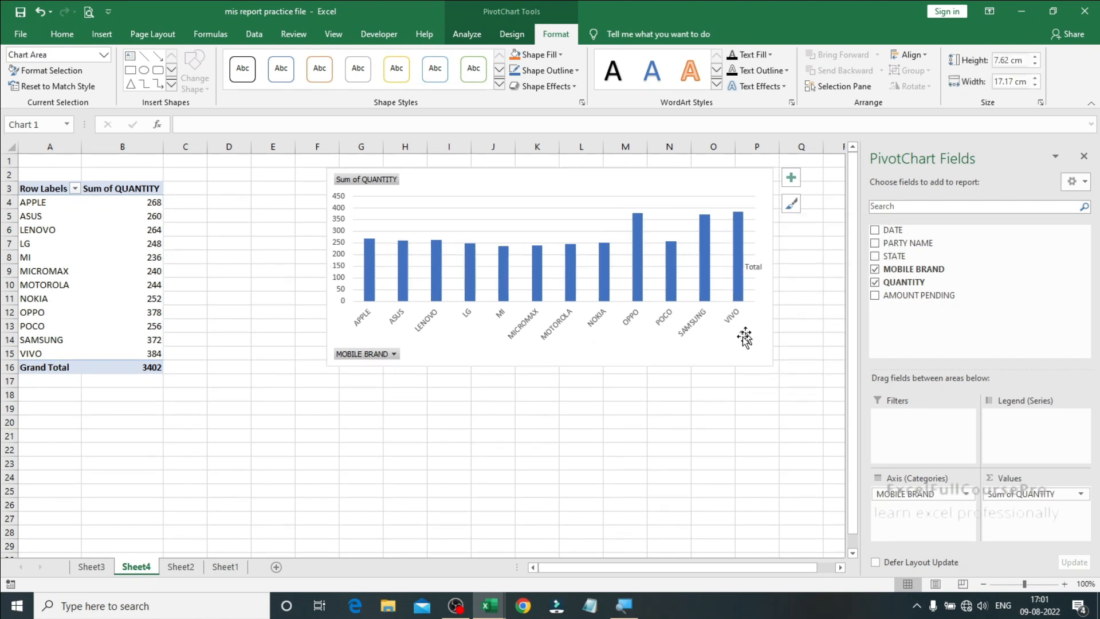
{"action": "left_click", "coordinate": [561, 461]}
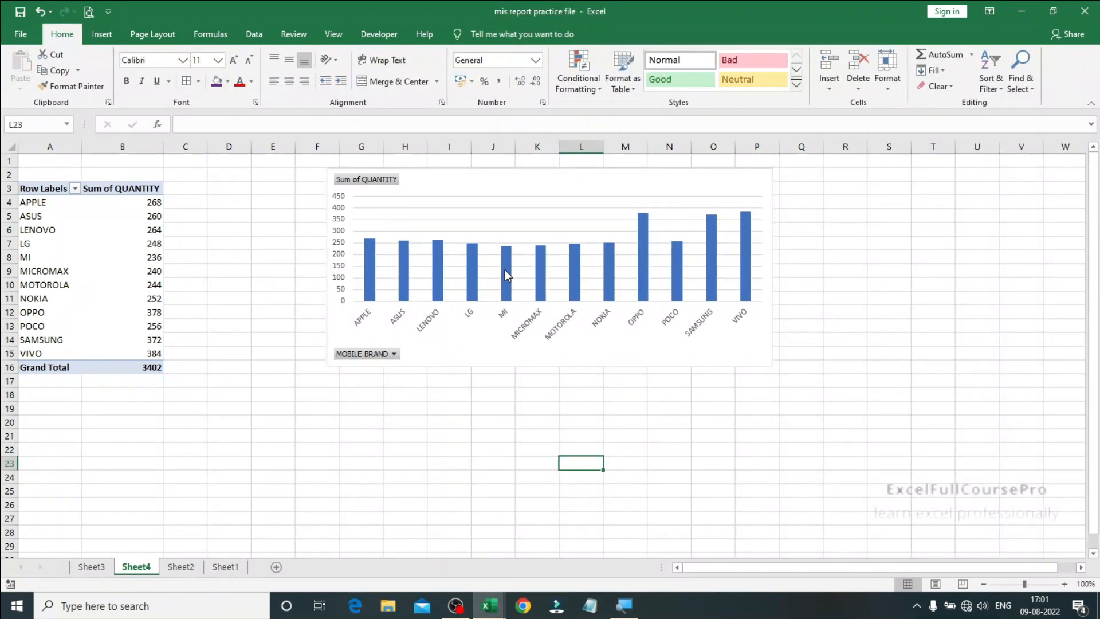
Add data labels to the column series of the PivotChart.
{"action": "left_click", "coordinate": [504, 271]}
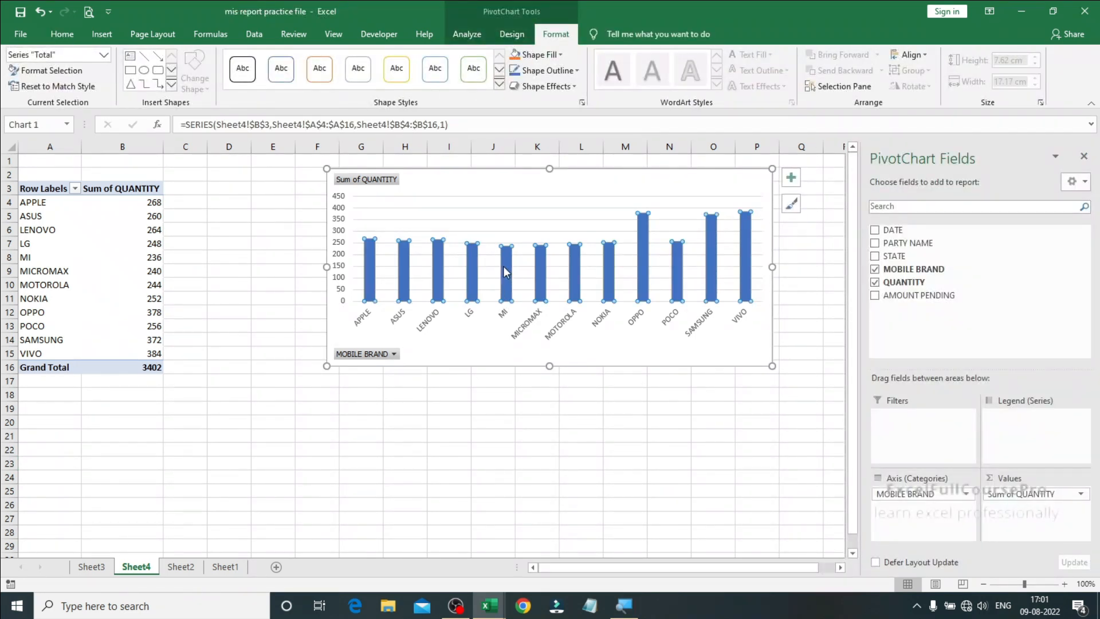
{"action": "right_click", "coordinate": [507, 267]}
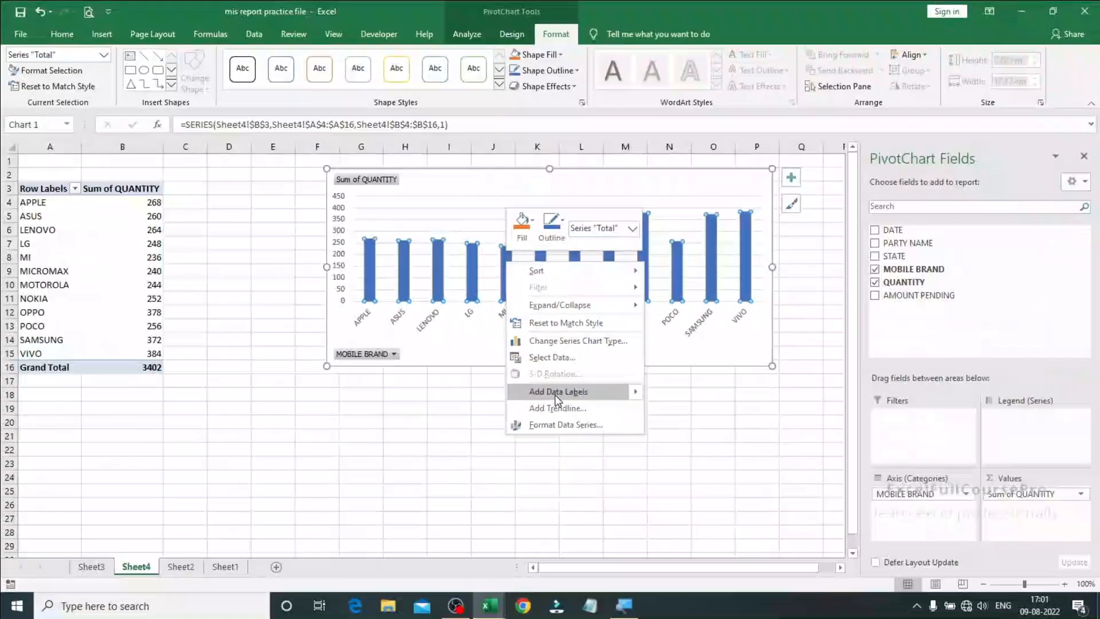
{"action": "left_click", "coordinate": [558, 397]}
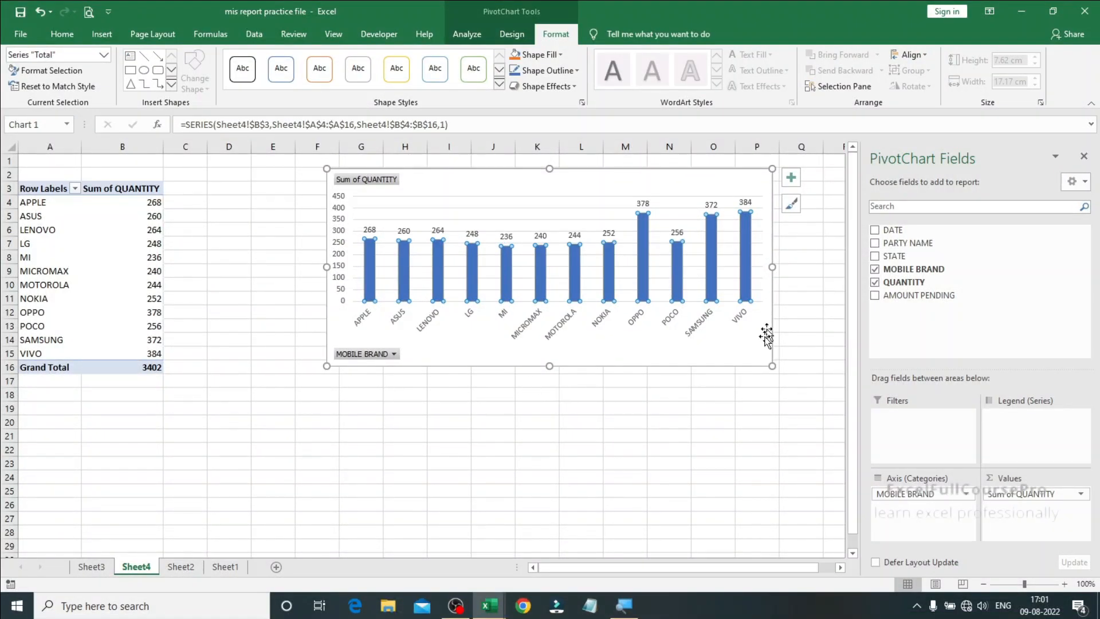
Make the chart's data labels bold and increase their font size to 10.5.
{"action": "left_click", "coordinate": [573, 236]}
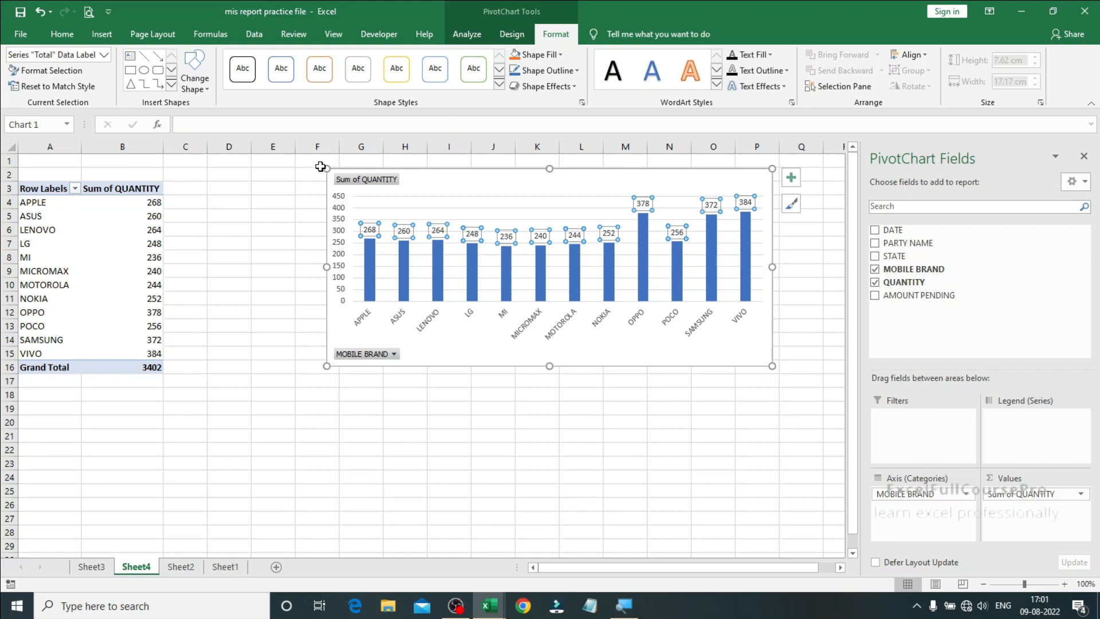
{"action": "left_click", "coordinate": [62, 35]}
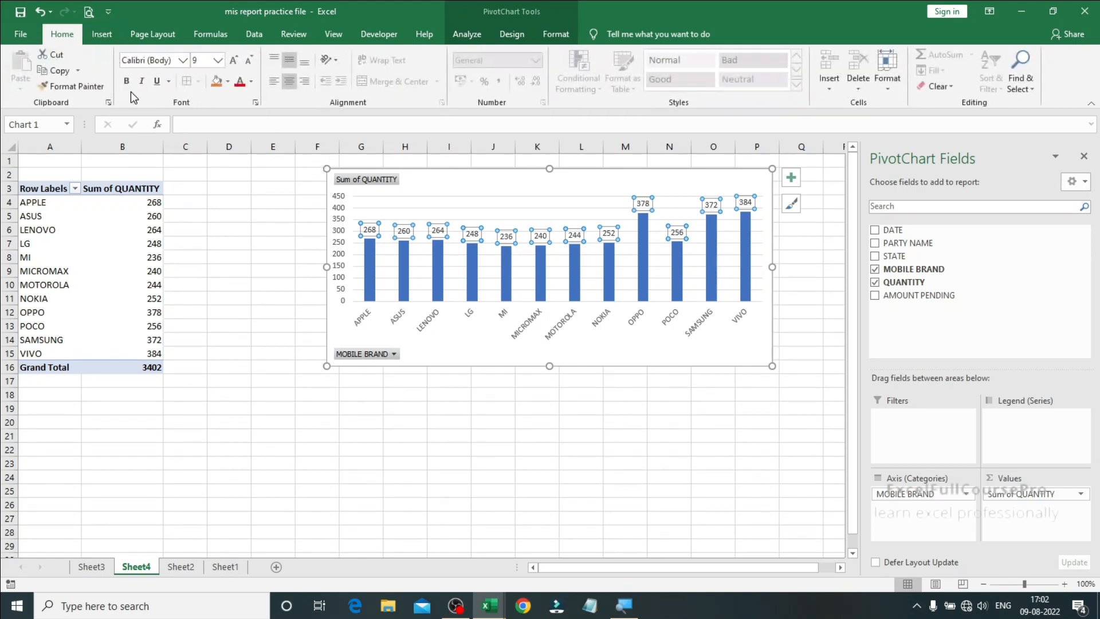
{"action": "left_click", "coordinate": [124, 86]}
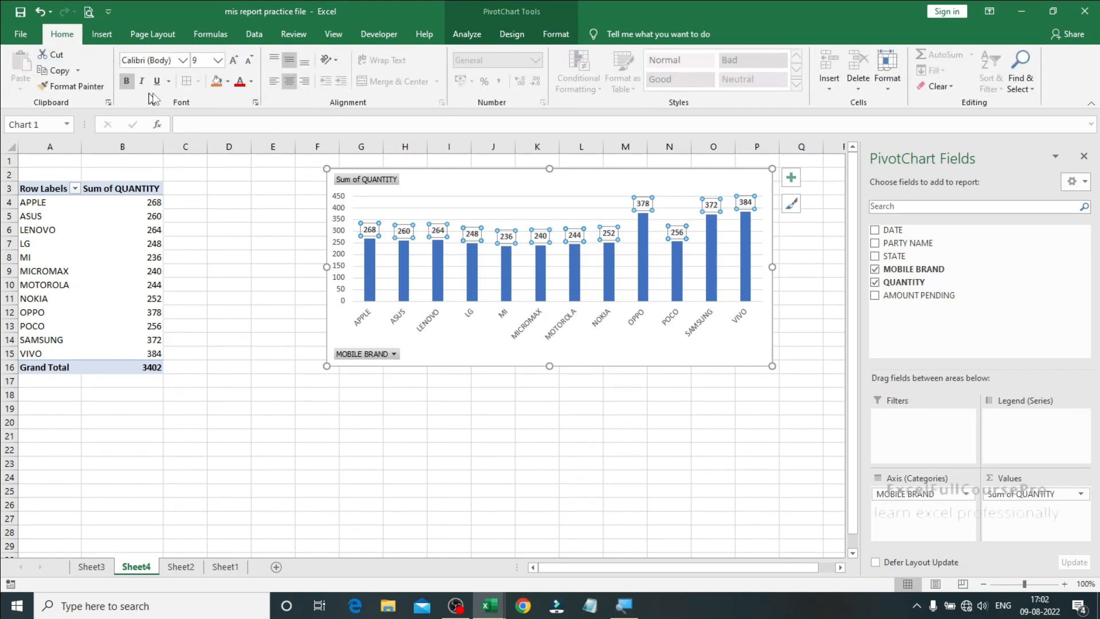
{"action": "left_click", "coordinate": [232, 60]}
{"action": "left_click", "coordinate": [455, 407]}
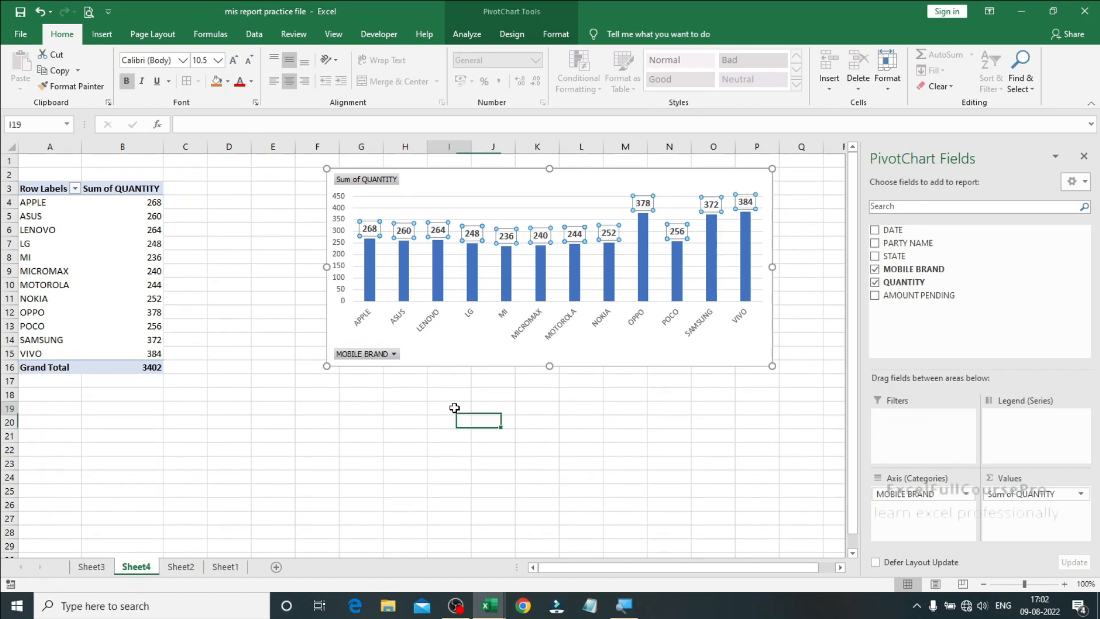
Change the shape of the chart's data labels to a rounded rectangular callout.
{"action": "left_click", "coordinate": [405, 235]}
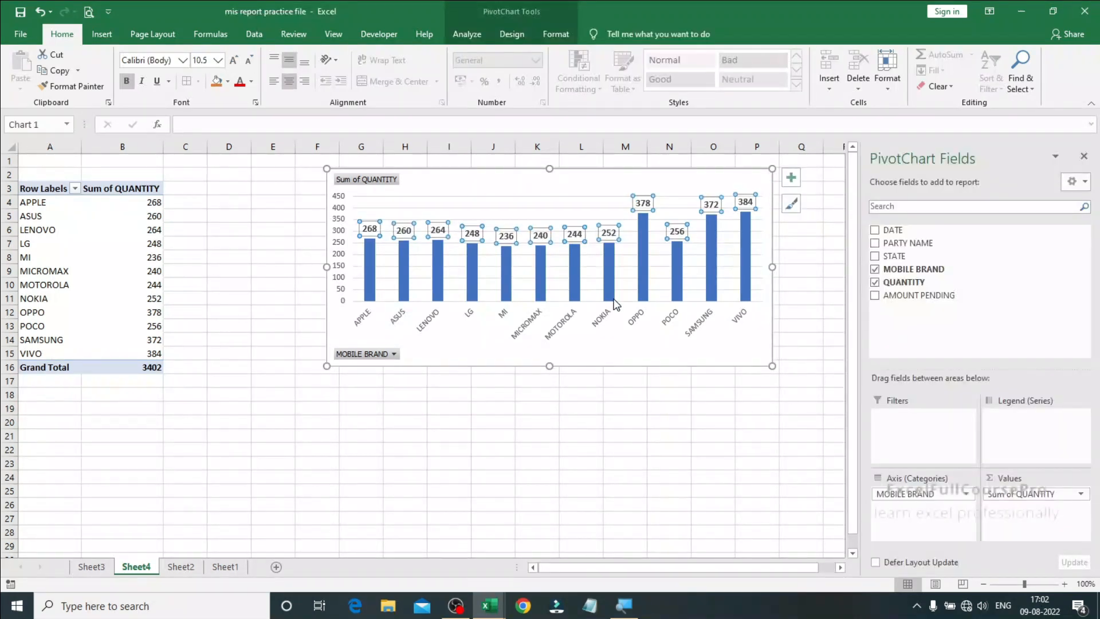
{"action": "right_click", "coordinate": [577, 237]}
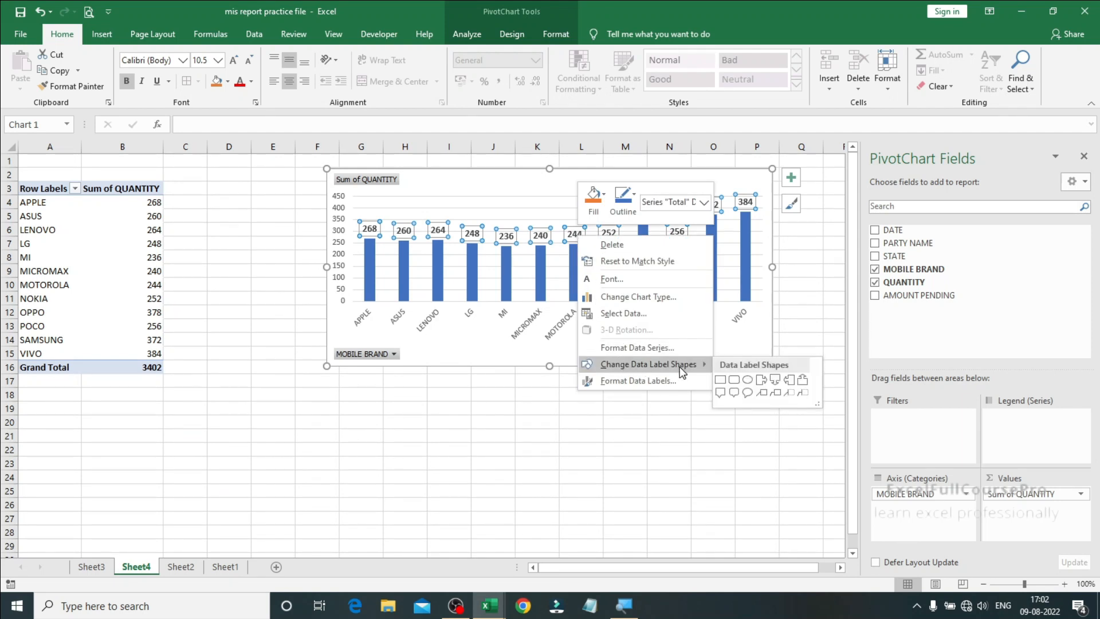
{"action": "left_click", "coordinate": [734, 392]}
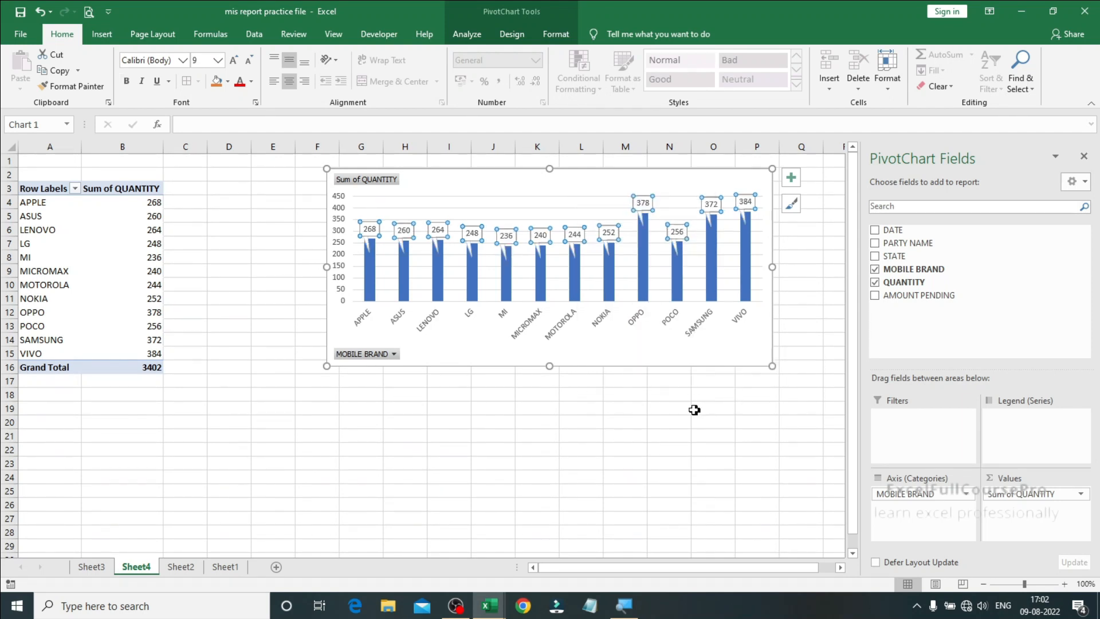
Fill the callout data labels of the Sum of QUANTITY column chart with yellow.
{"action": "right_click", "coordinate": [572, 239]}
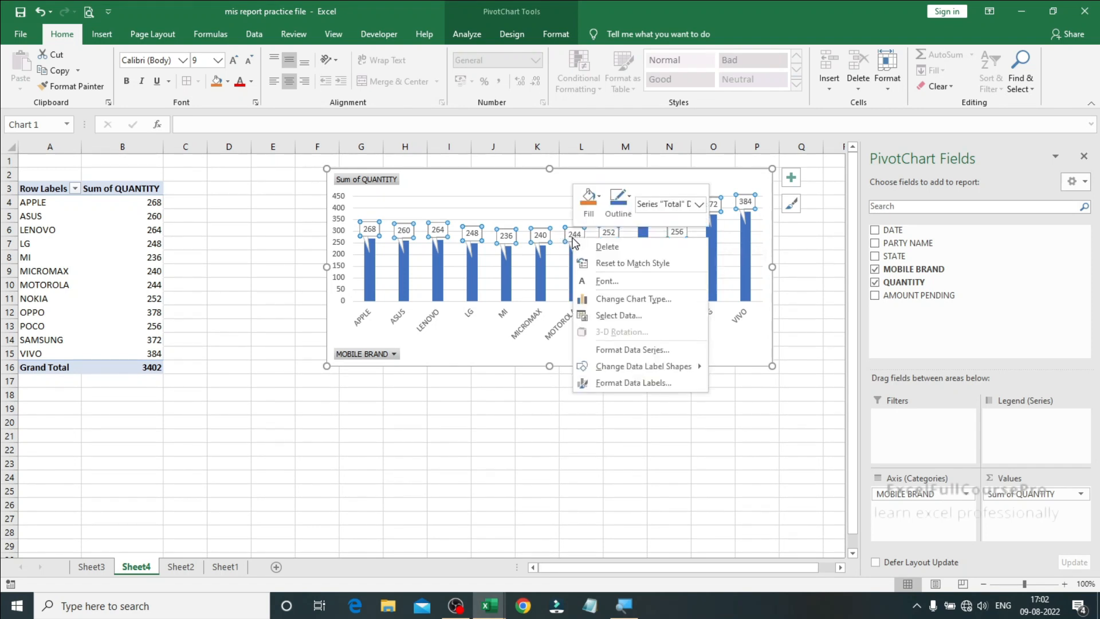
{"action": "left_click", "coordinate": [595, 210]}
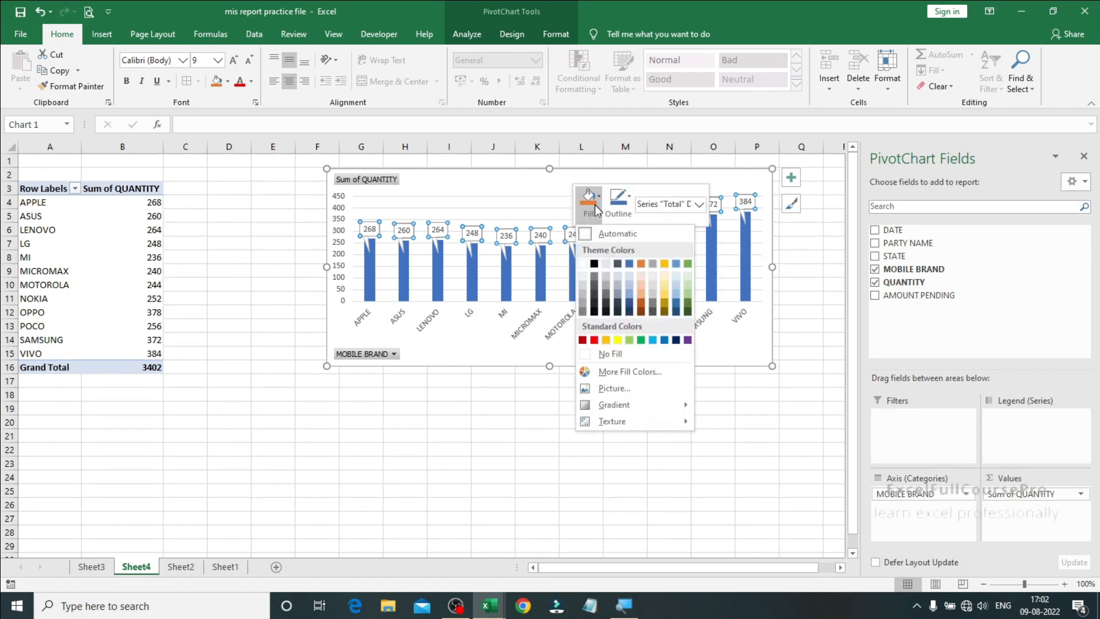
{"action": "left_click", "coordinate": [618, 339]}
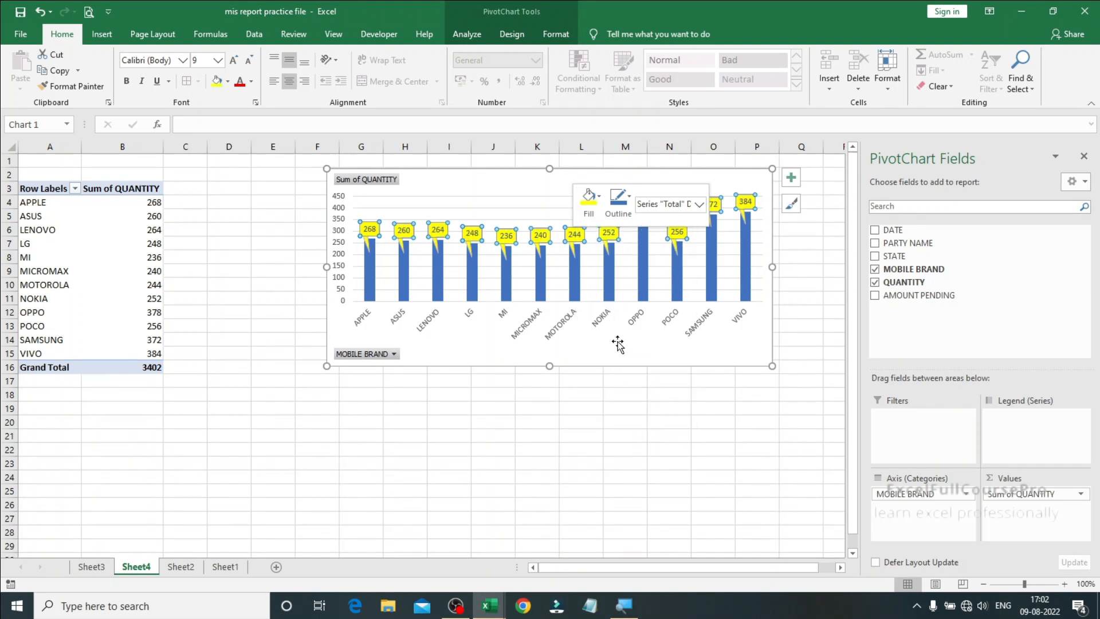
{"action": "left_click", "coordinate": [595, 435]}
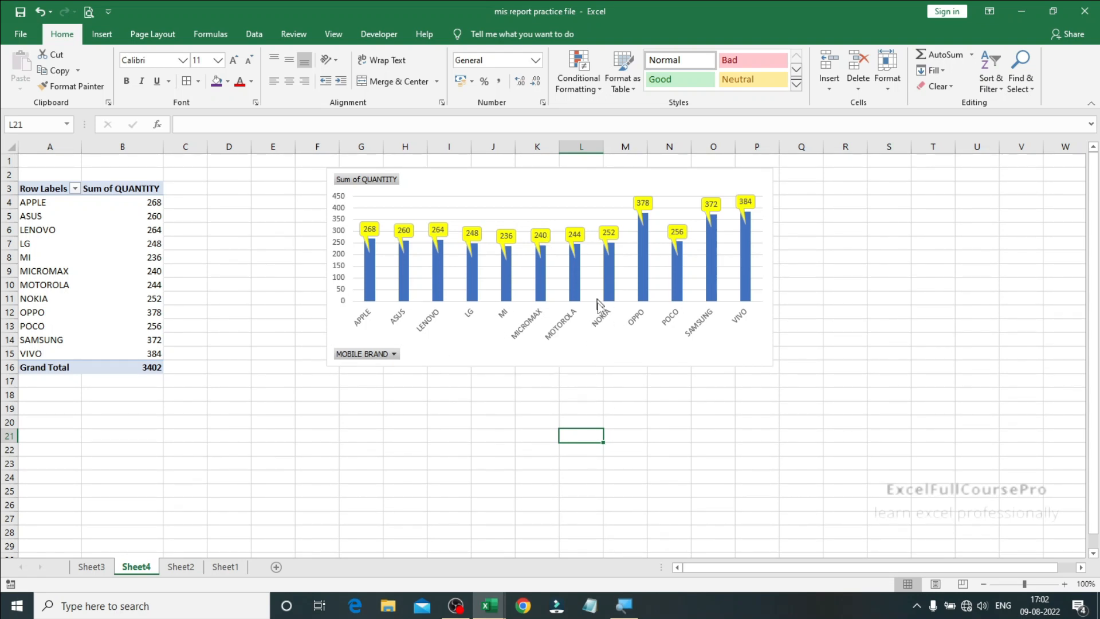
Make the category axis labels and the value axis labels of the column chart bold.
{"action": "left_click", "coordinate": [526, 321]}
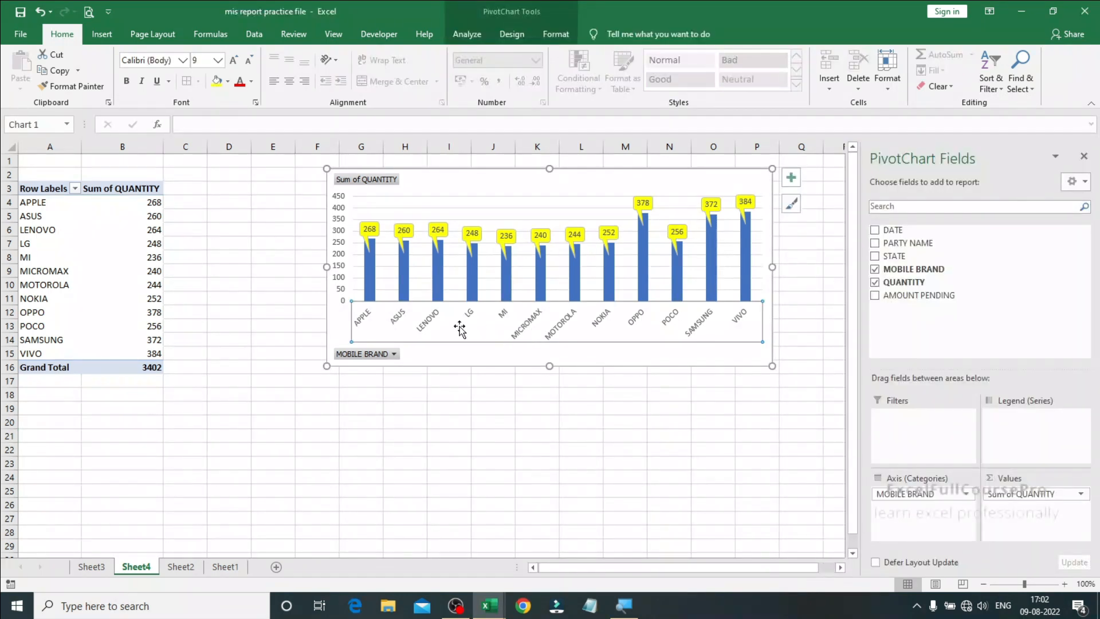
{"action": "left_click", "coordinate": [127, 81]}
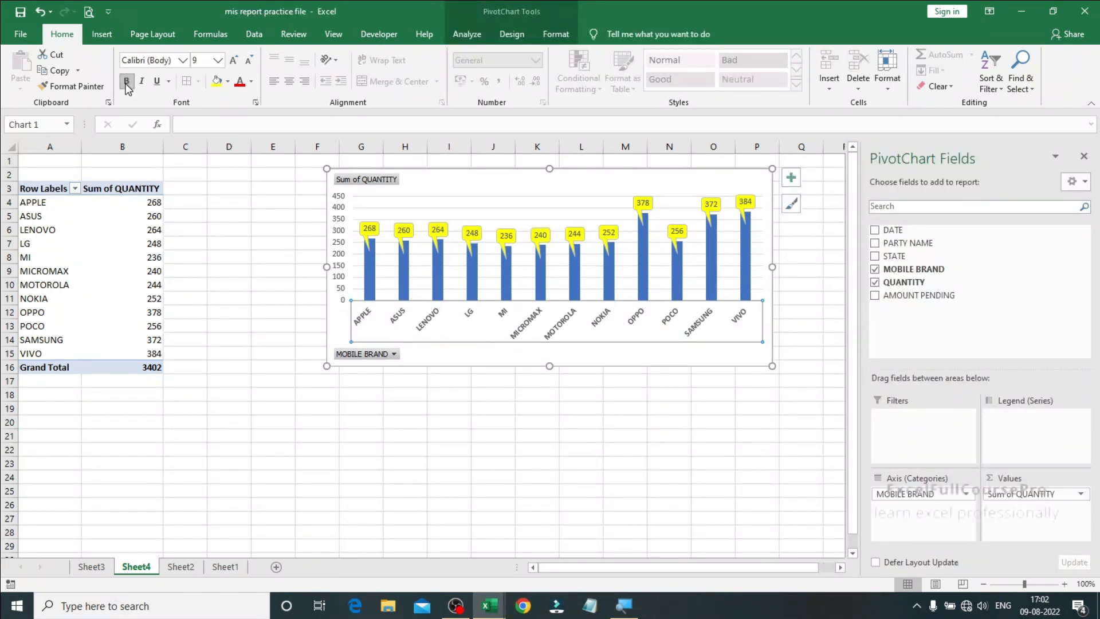
{"action": "left_click", "coordinate": [342, 218]}
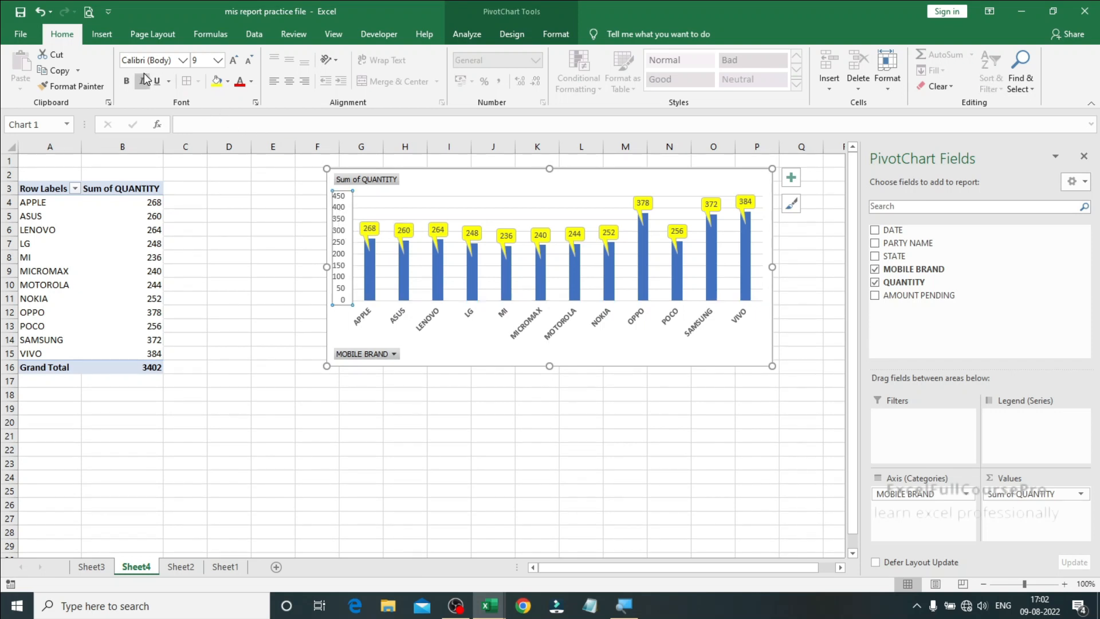
{"action": "left_click", "coordinate": [127, 81]}
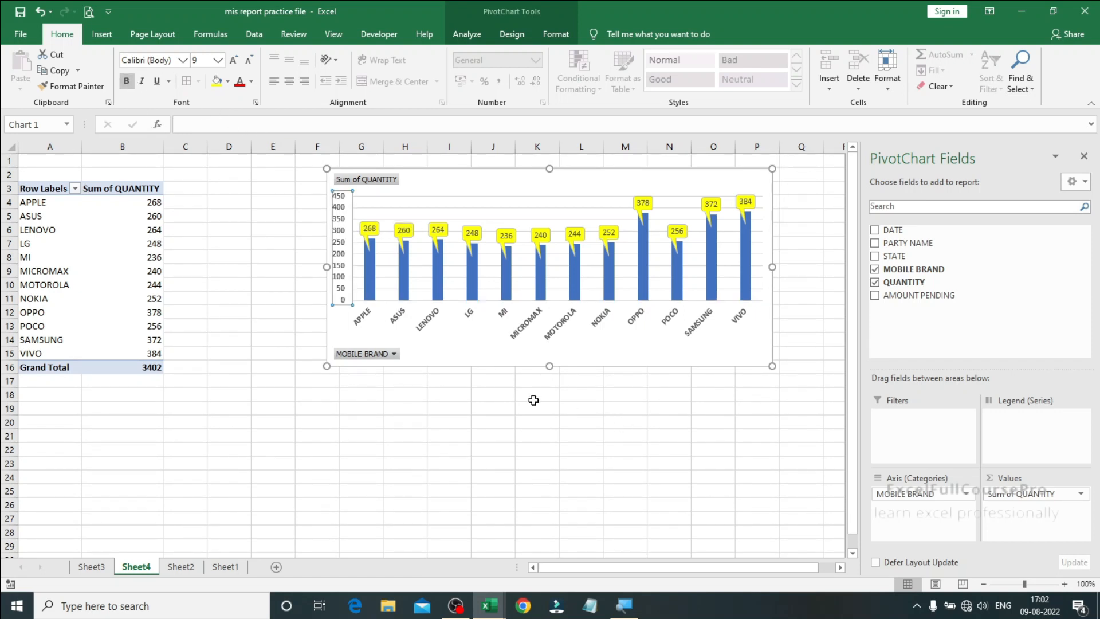
{"action": "left_click", "coordinate": [533, 396]}
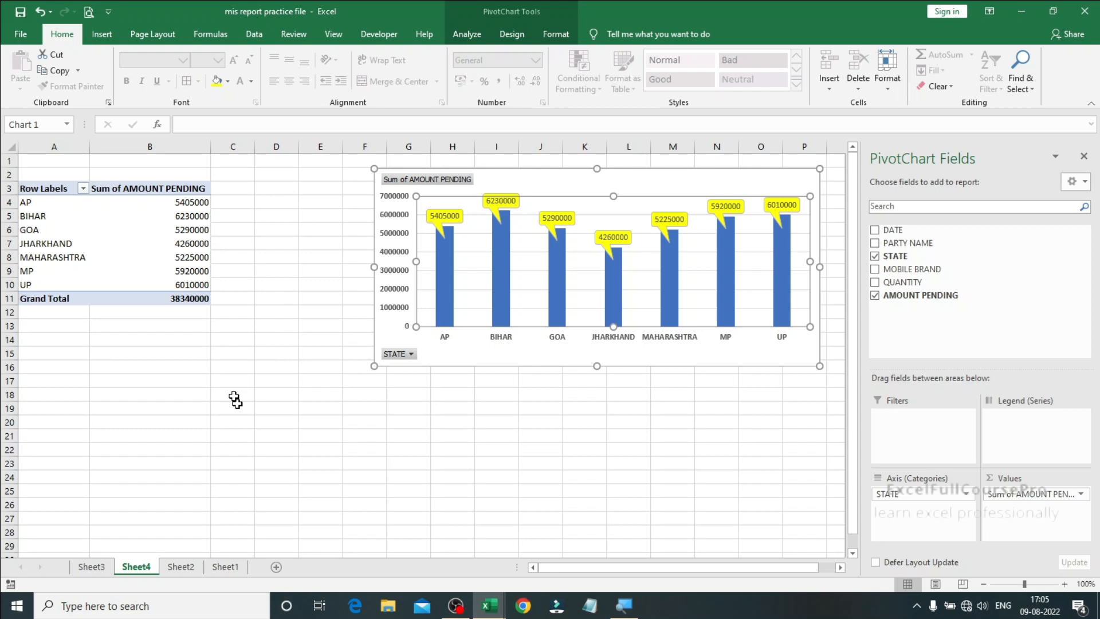
Copy the whole Sum of AMOUNT PENDING by state PivotTable and paste the copy at cell A18.
{"action": "left_click", "coordinate": [78, 219]}
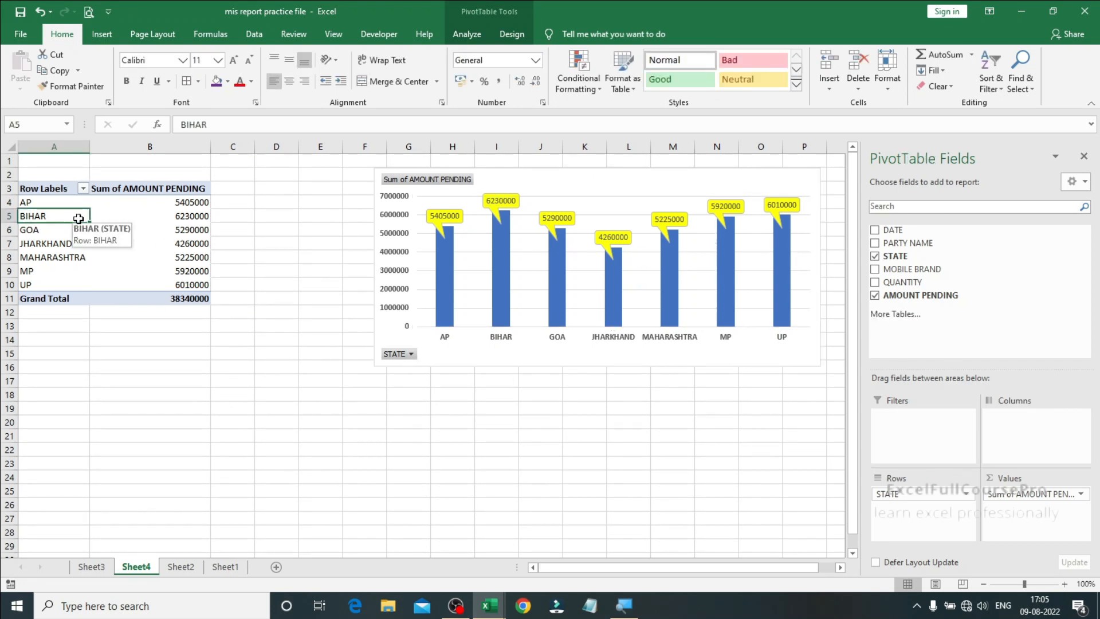
{"action": "key", "text": "ctrl+a"}
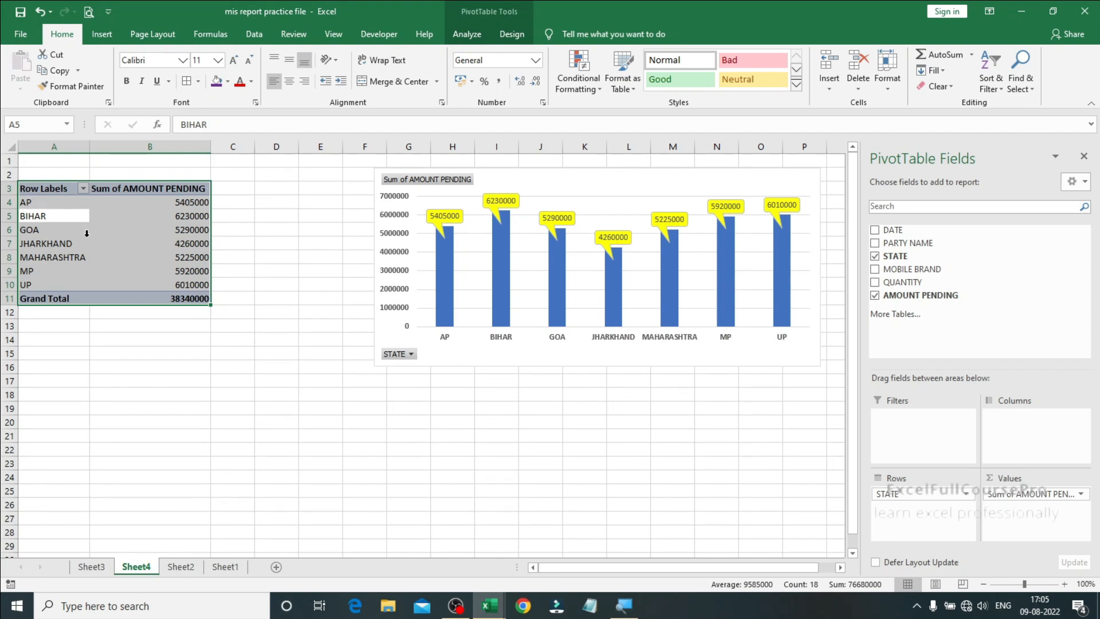
{"action": "key", "text": "ctrl+c"}
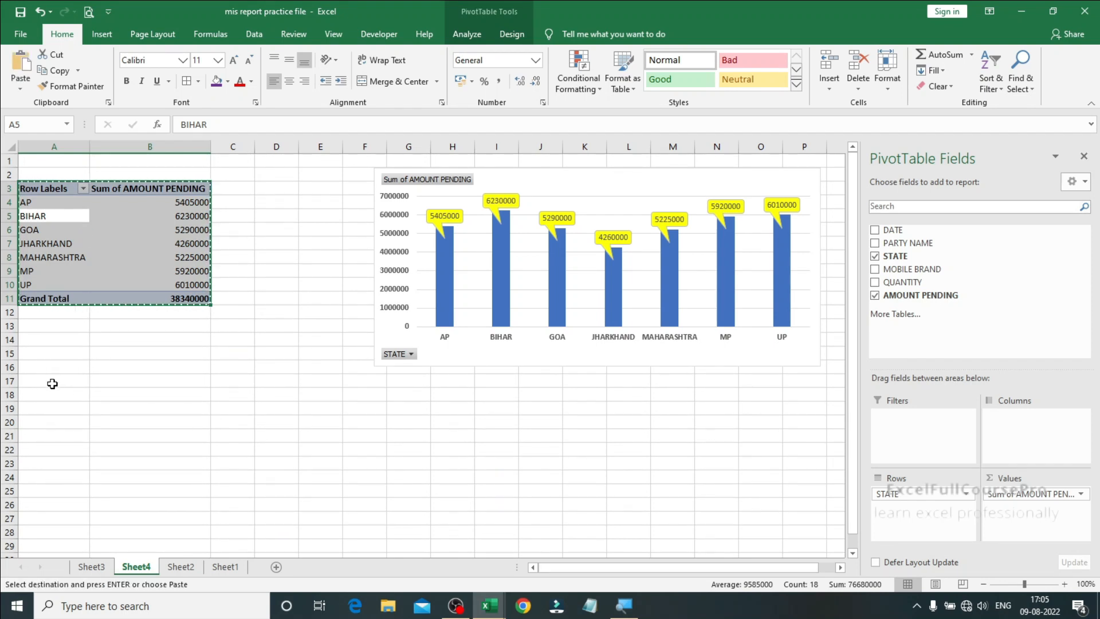
{"action": "left_click", "coordinate": [48, 401]}
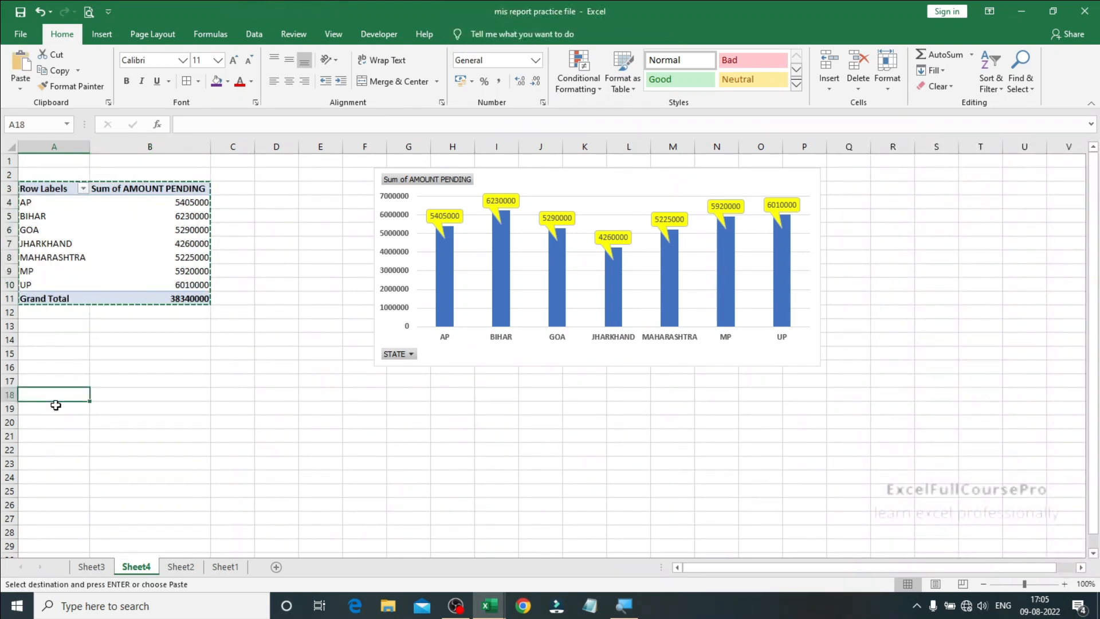
{"action": "key", "text": "ctrl+v"}
{"action": "left_click", "coordinate": [164, 379]}
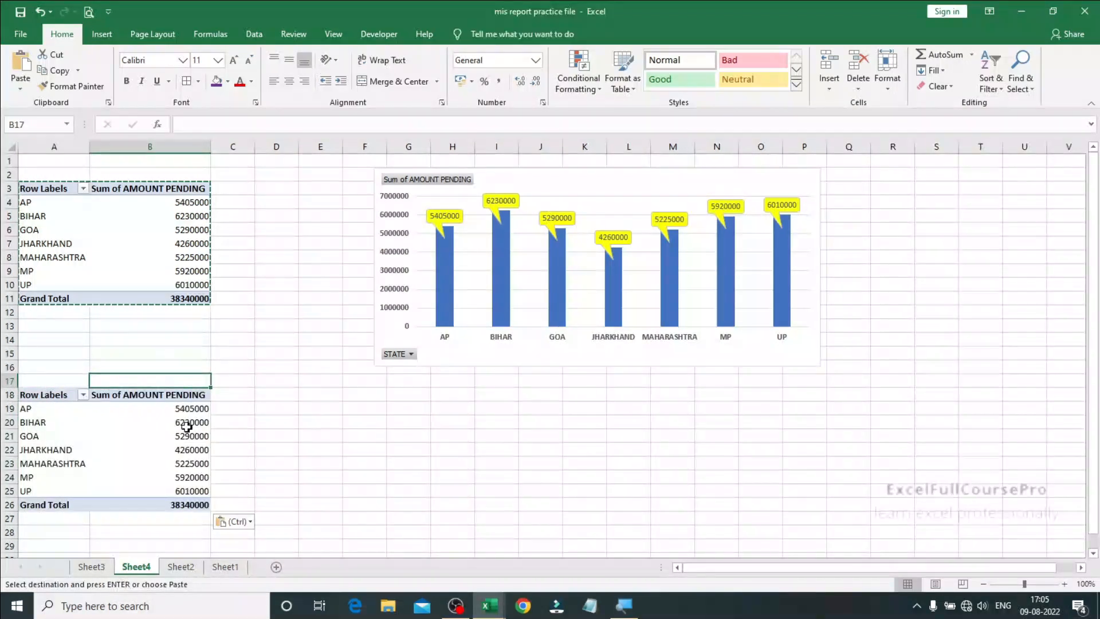
Change the copied PivotTable's rows to MOBILE BRAND and its values to Sum of QUANTITY.
{"action": "left_click", "coordinate": [133, 447]}
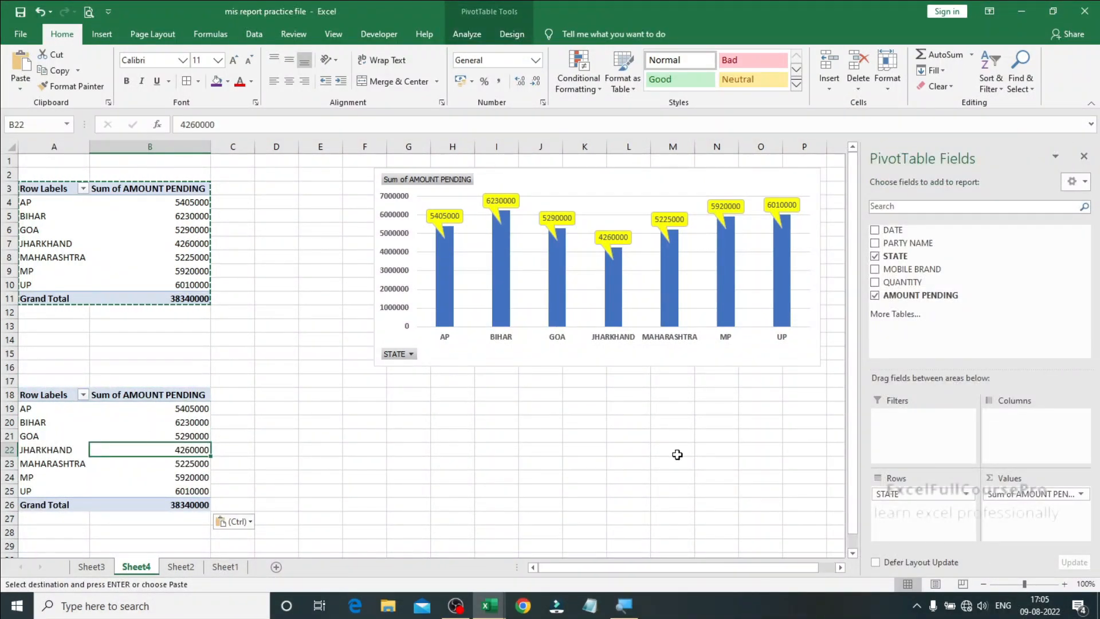
{"action": "left_click_drag", "start_coordinate": [918, 493], "coordinate": [911, 519]}
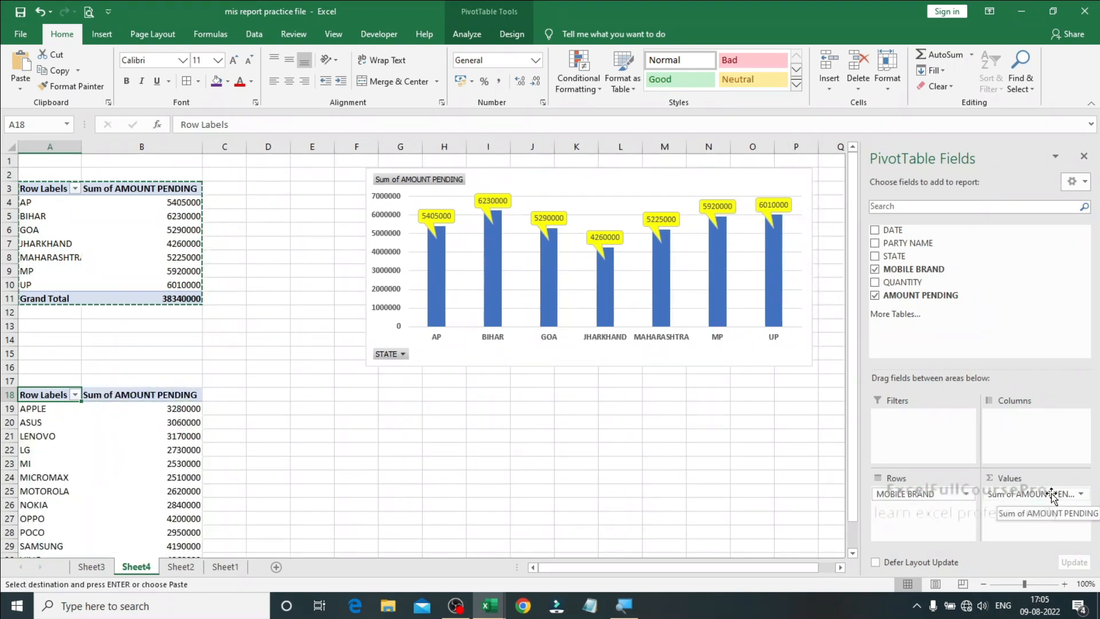
{"action": "left_click_drag", "start_coordinate": [1054, 497], "coordinate": [1032, 520]}
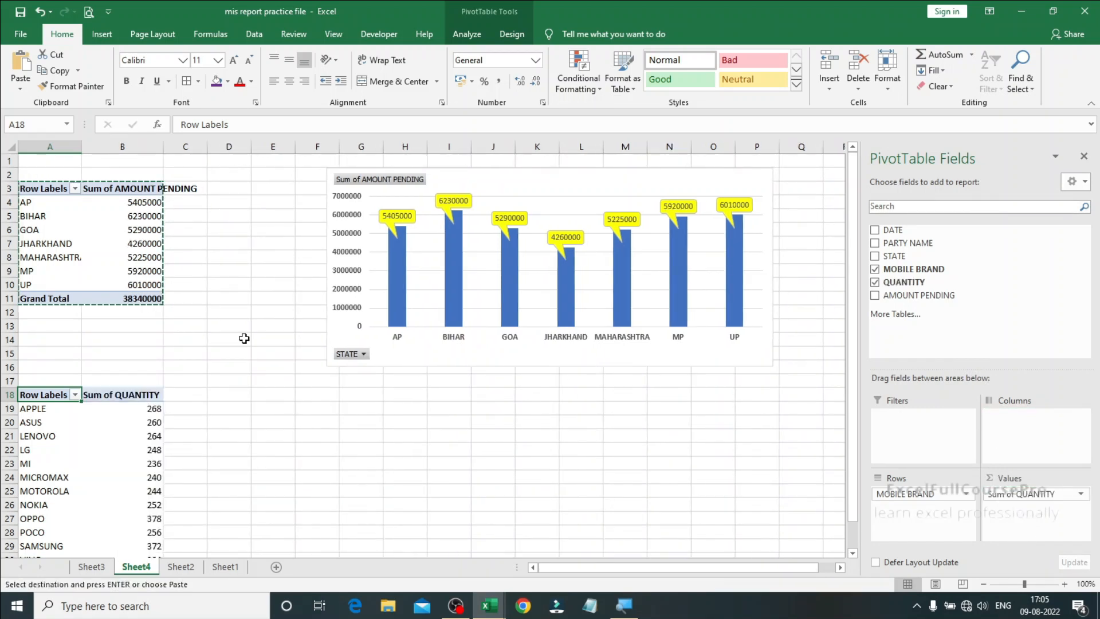
{"action": "mouse_move", "coordinate": [99, 449]}
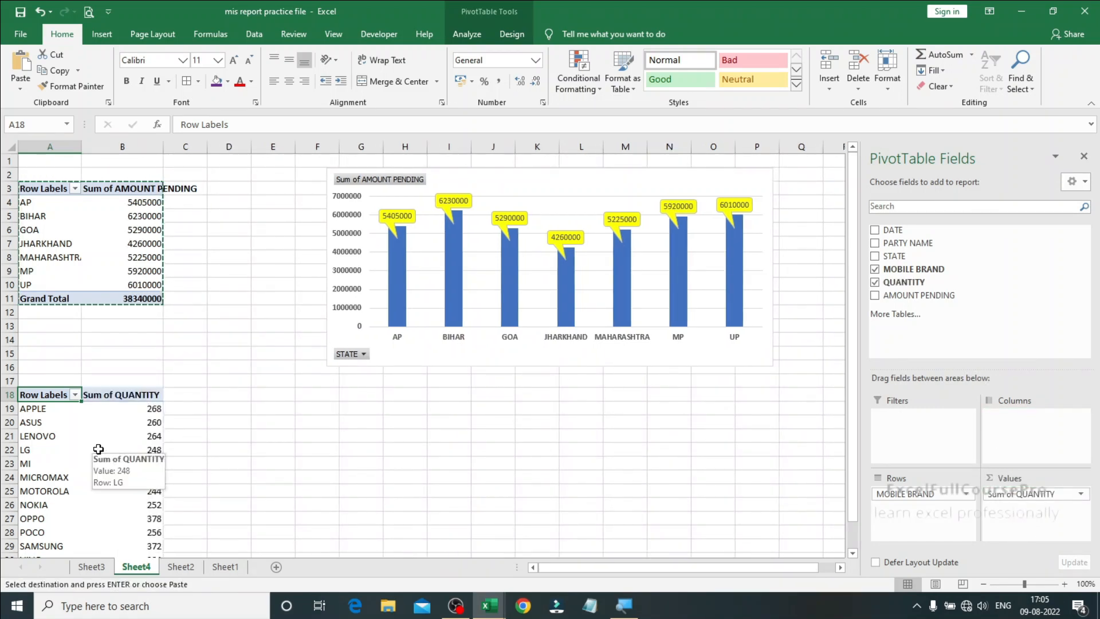
{"action": "left_click", "coordinate": [178, 341]}
{"action": "type", "text": "="}
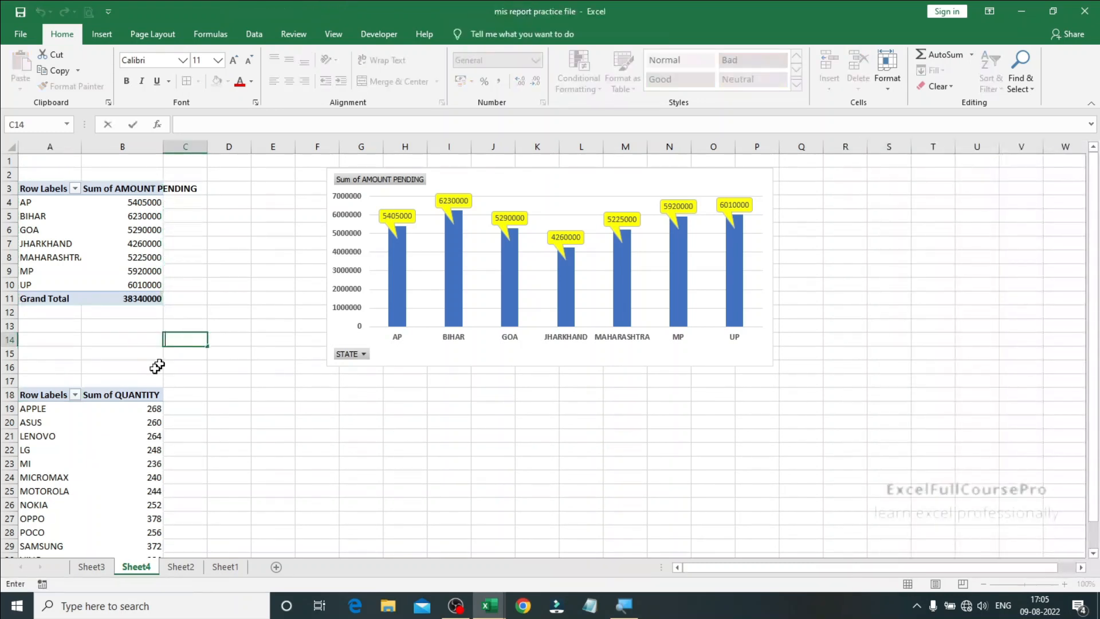
{"action": "left_click", "coordinate": [103, 418]}
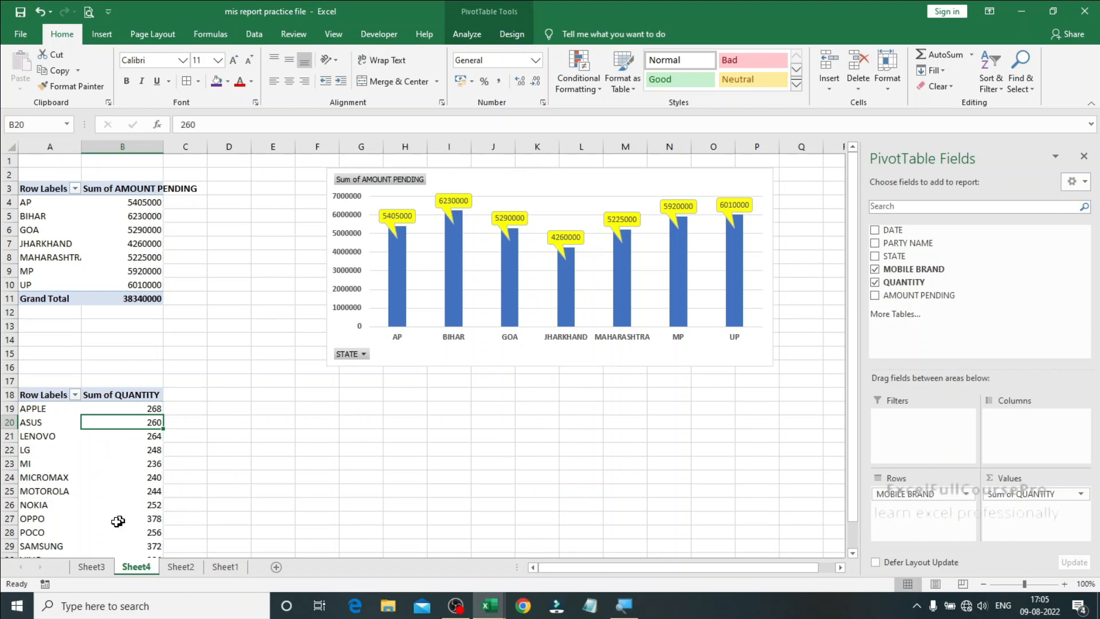
{"action": "left_click", "coordinate": [106, 451]}
{"action": "left_click", "coordinate": [106, 477]}
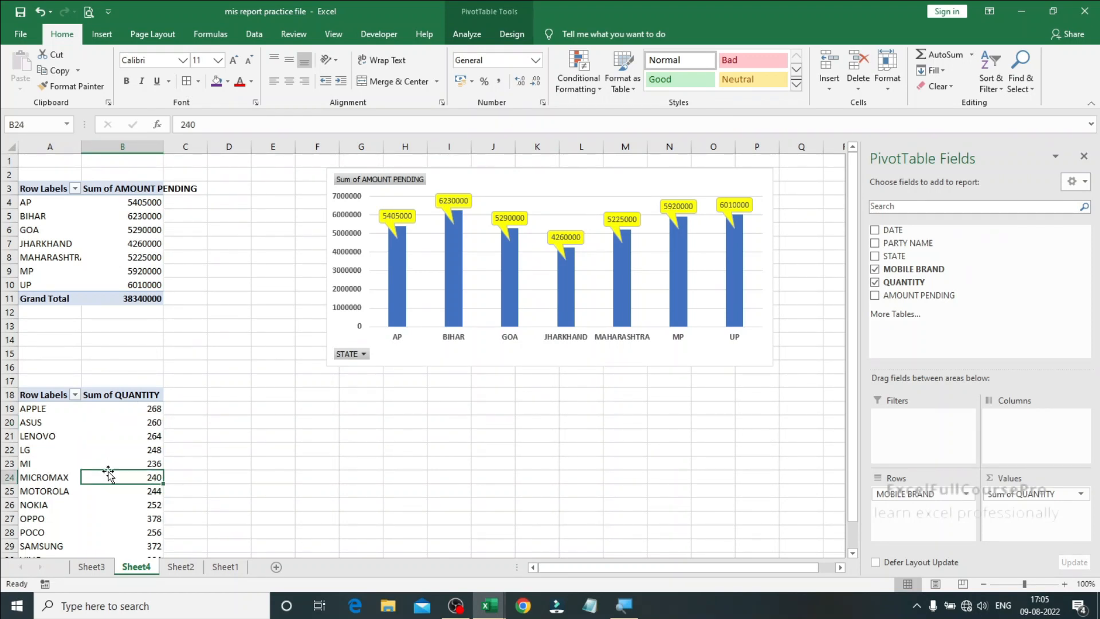
Insert a pie PivotChart based on the entire Sum of QUANTITY by brand PivotTable.
{"action": "left_click", "coordinate": [104, 462]}
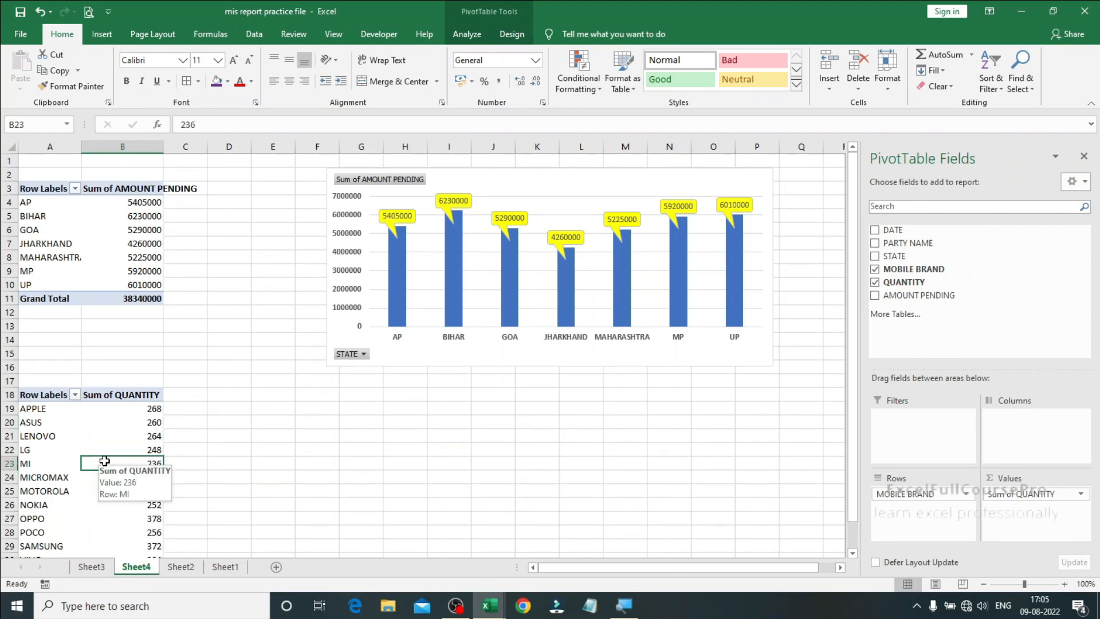
{"action": "key", "text": "ctrl+a"}
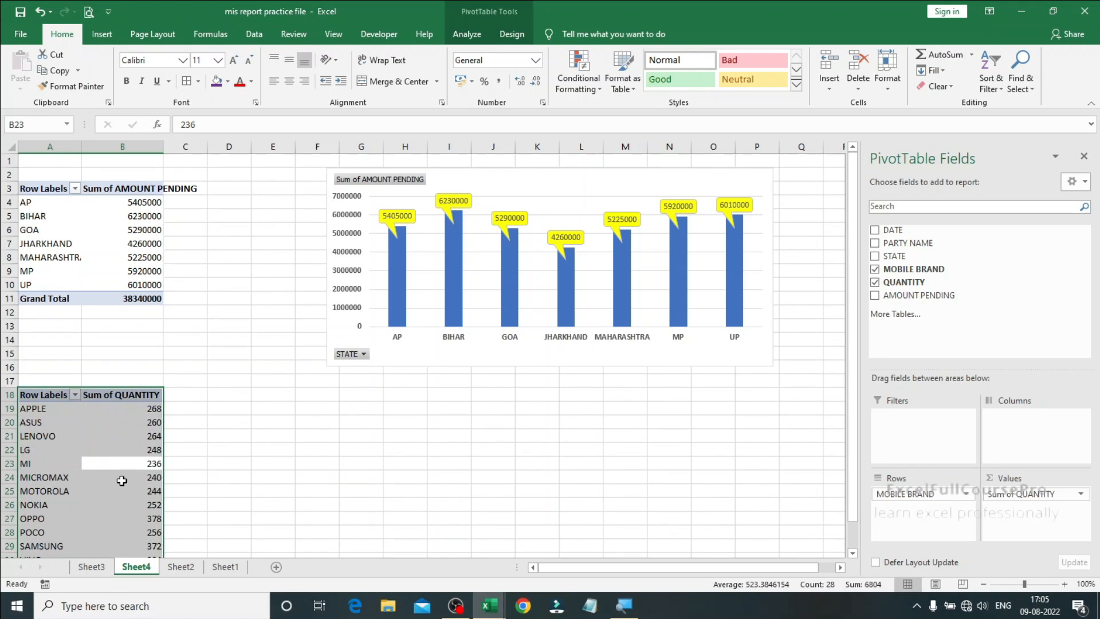
{"action": "left_click", "coordinate": [475, 36]}
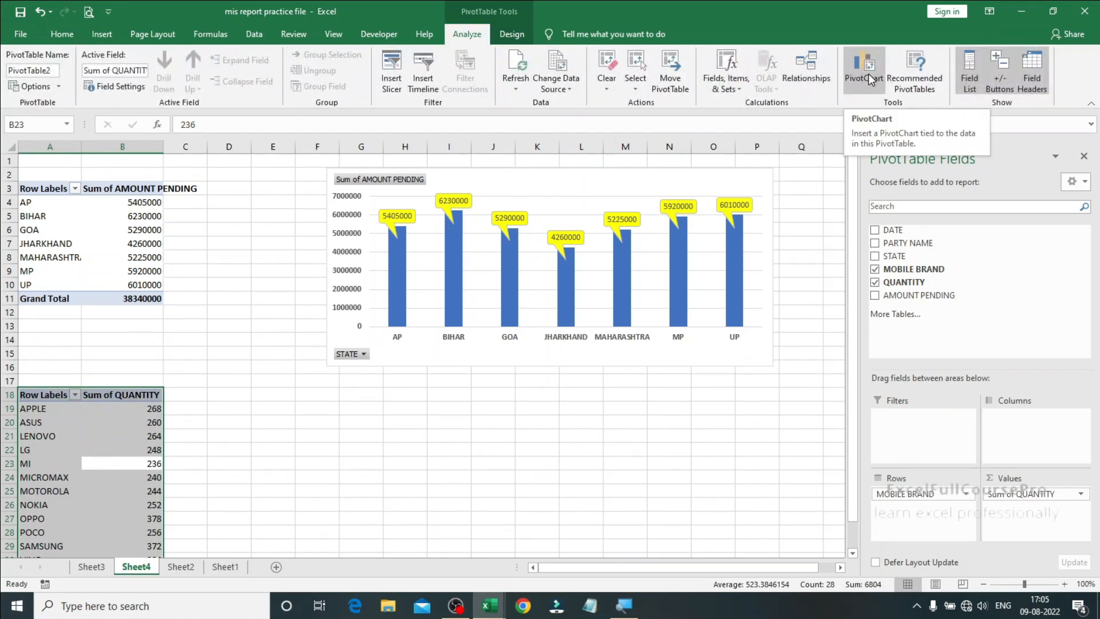
{"action": "left_click", "coordinate": [867, 73]}
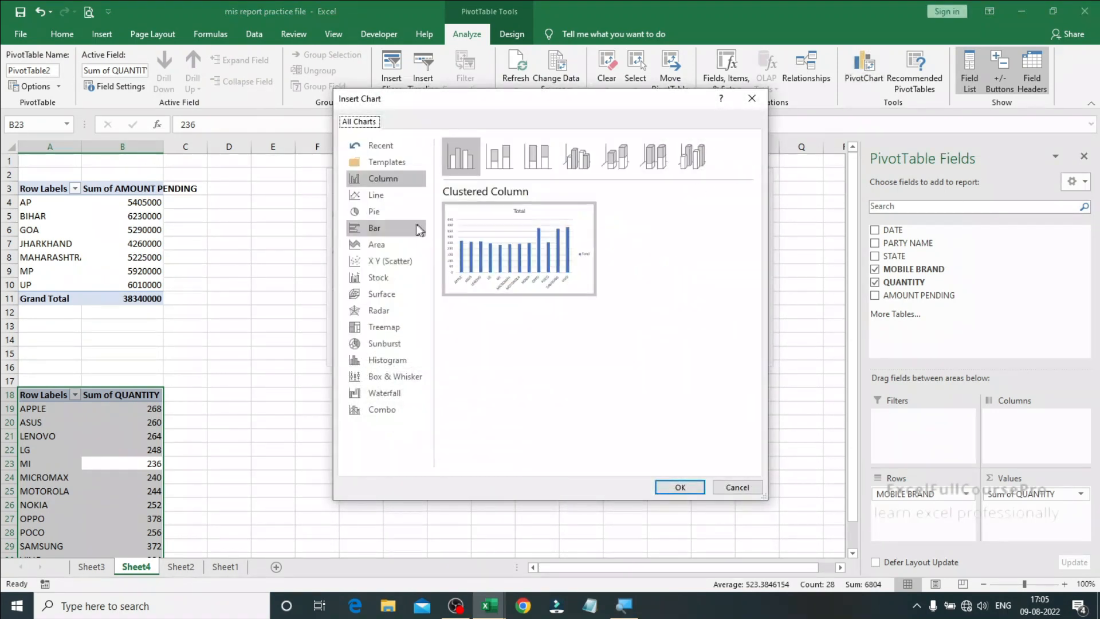
{"action": "left_click", "coordinate": [377, 212]}
{"action": "mouse_move", "coordinate": [460, 213]}
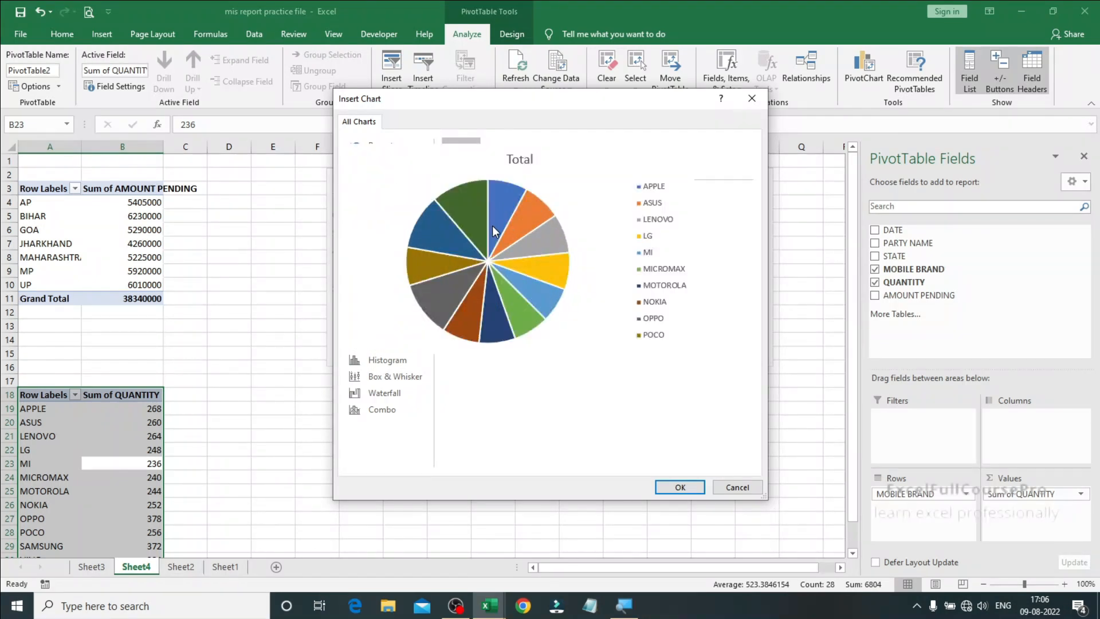
{"action": "left_click", "coordinate": [681, 487]}
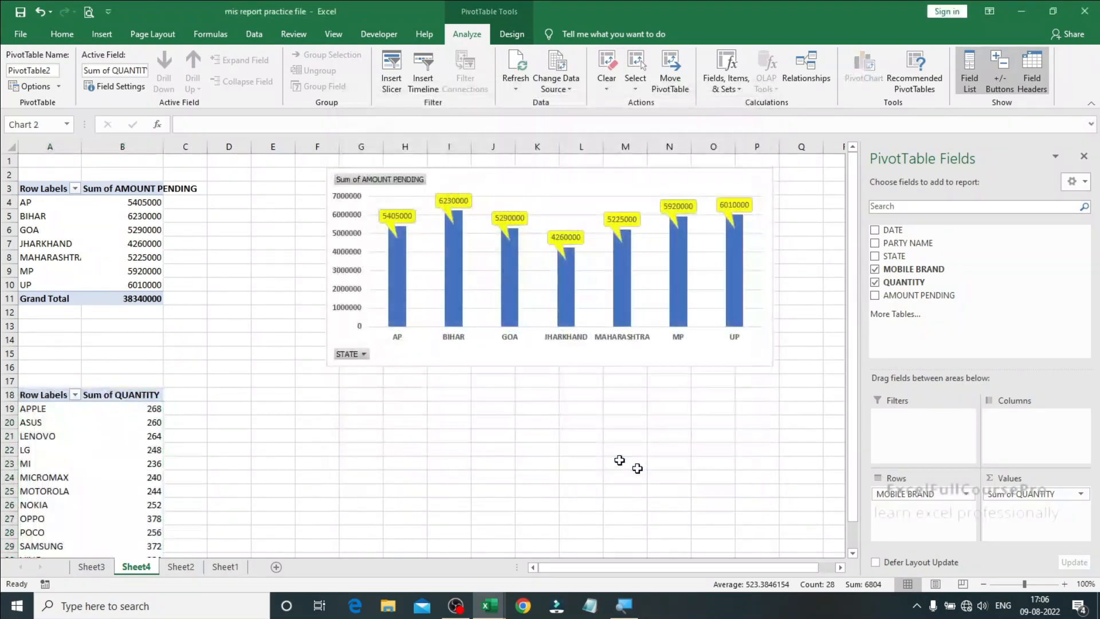
Position the pie chart directly beneath the slightly raised column chart and widen it to about 17 cm to match.
{"action": "left_click_drag", "start_coordinate": [471, 276], "coordinate": [537, 393]}
{"action": "left_click_drag", "start_coordinate": [569, 191], "coordinate": [567, 182]}
{"action": "left_click_drag", "start_coordinate": [541, 390], "coordinate": [538, 376]}
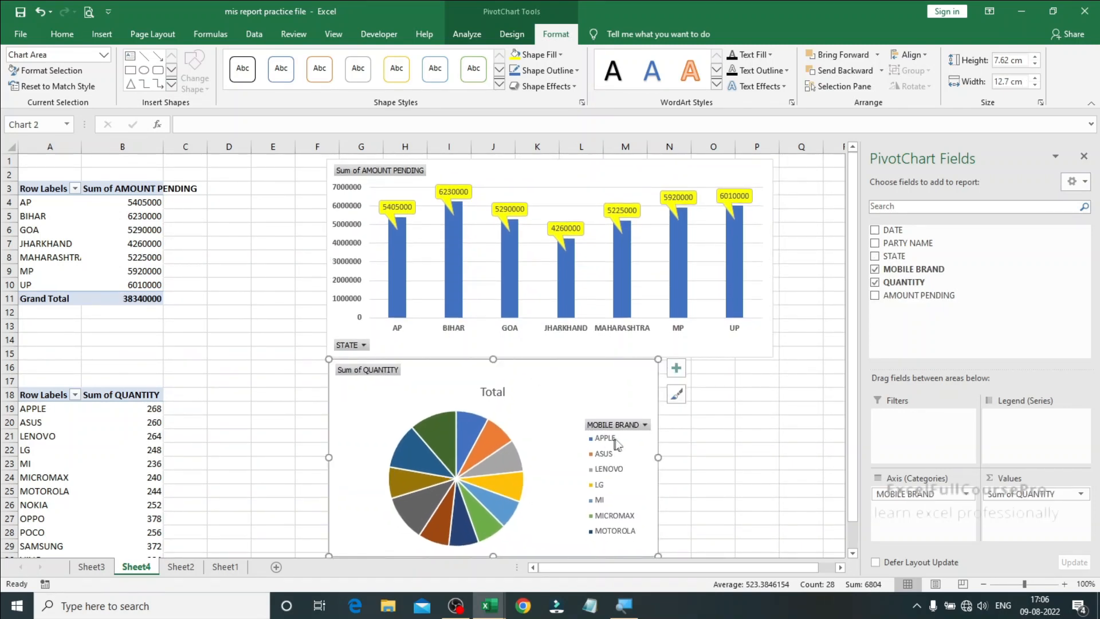
{"action": "left_click_drag", "start_coordinate": [699, 459], "coordinate": [769, 479]}
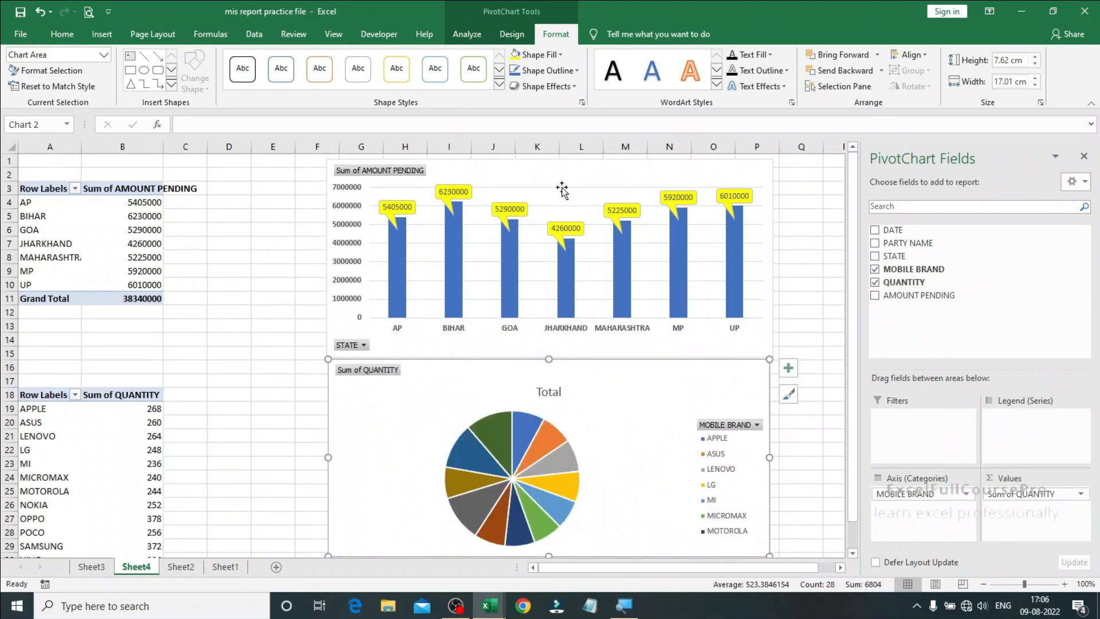
Apply the dark gradient chart style with solid blue columns to the Sum of AMOUNT PENDING chart.
{"action": "left_click", "coordinate": [565, 183]}
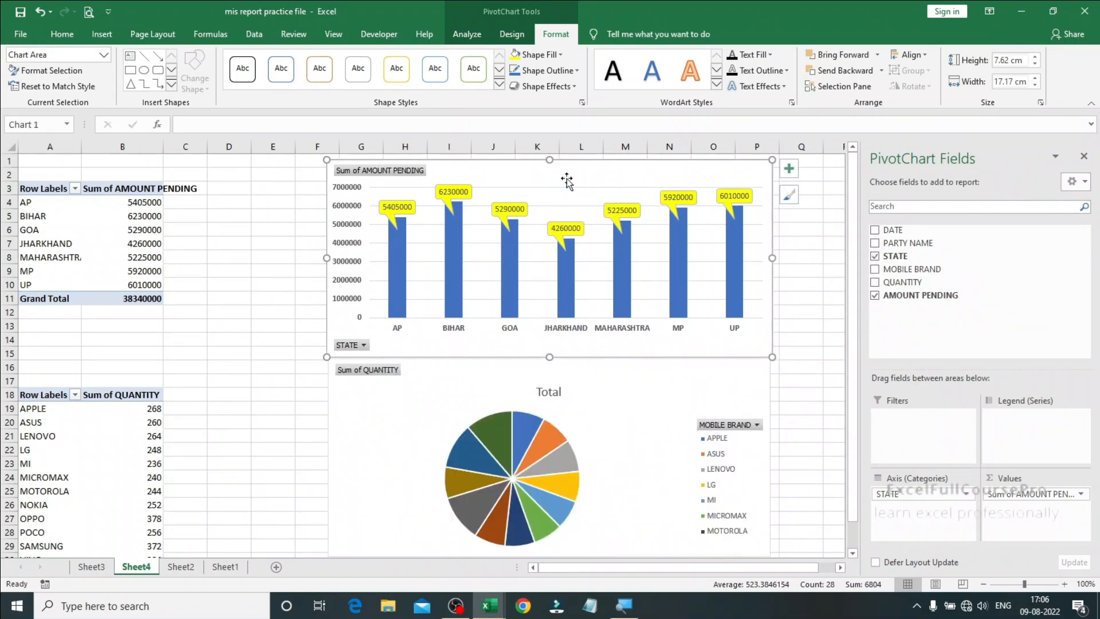
{"action": "left_click", "coordinate": [511, 34]}
{"action": "left_click", "coordinate": [616, 85]}
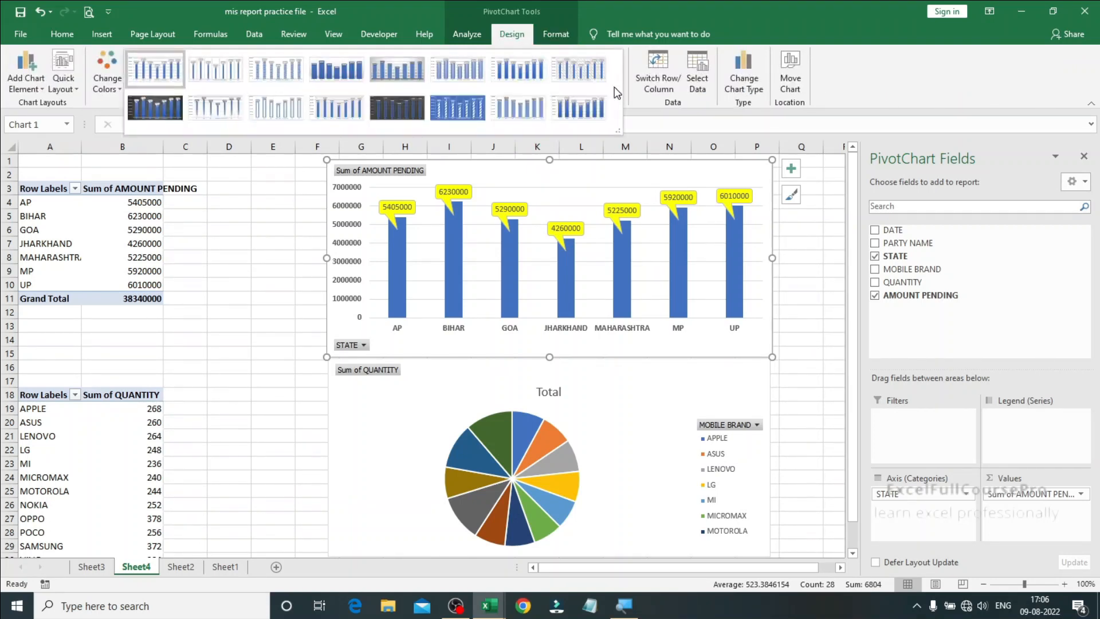
{"action": "left_click", "coordinate": [401, 114]}
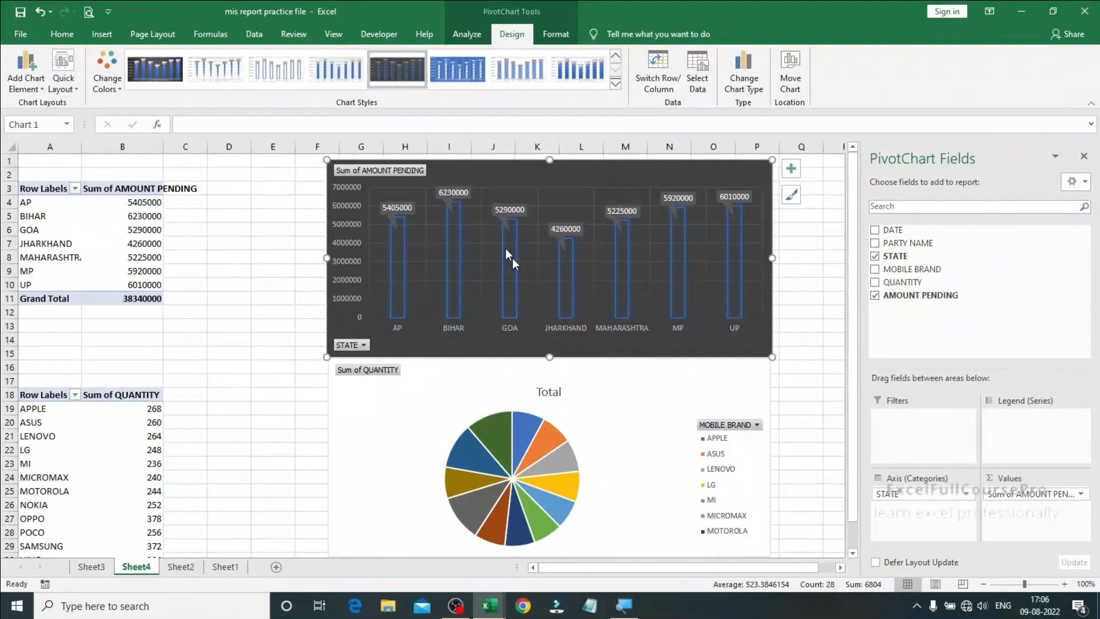
{"action": "left_click", "coordinate": [155, 68]}
Shift the column chart's plot area slightly downward and delete its horizontal gridlines.
{"action": "left_click", "coordinate": [576, 212]}
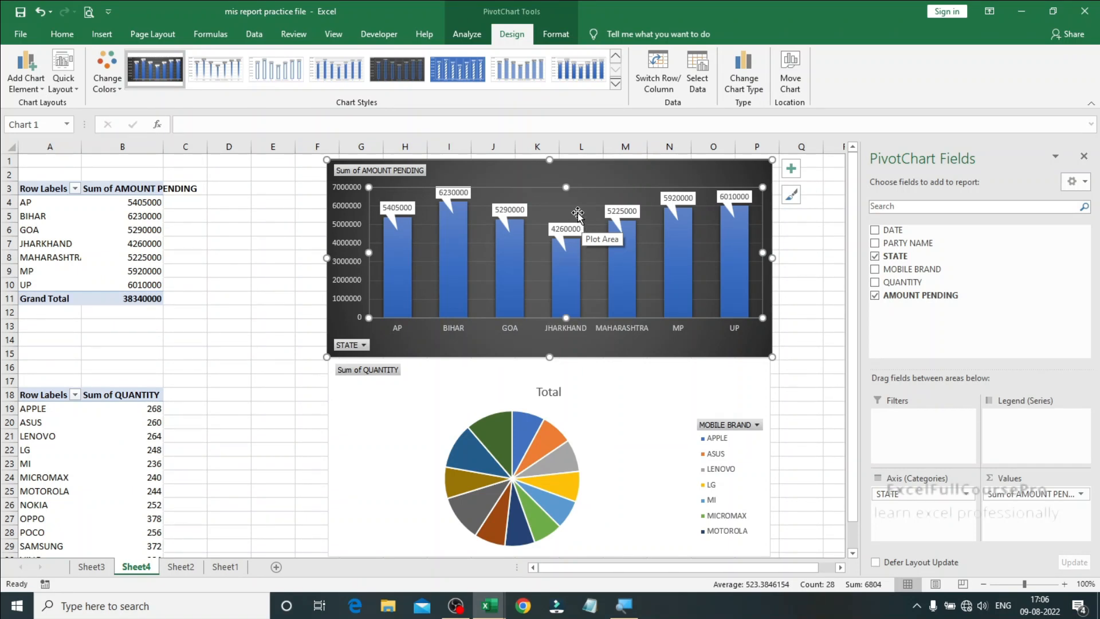
{"action": "left_click_drag", "start_coordinate": [573, 284], "coordinate": [575, 308]}
{"action": "left_click", "coordinate": [549, 229]}
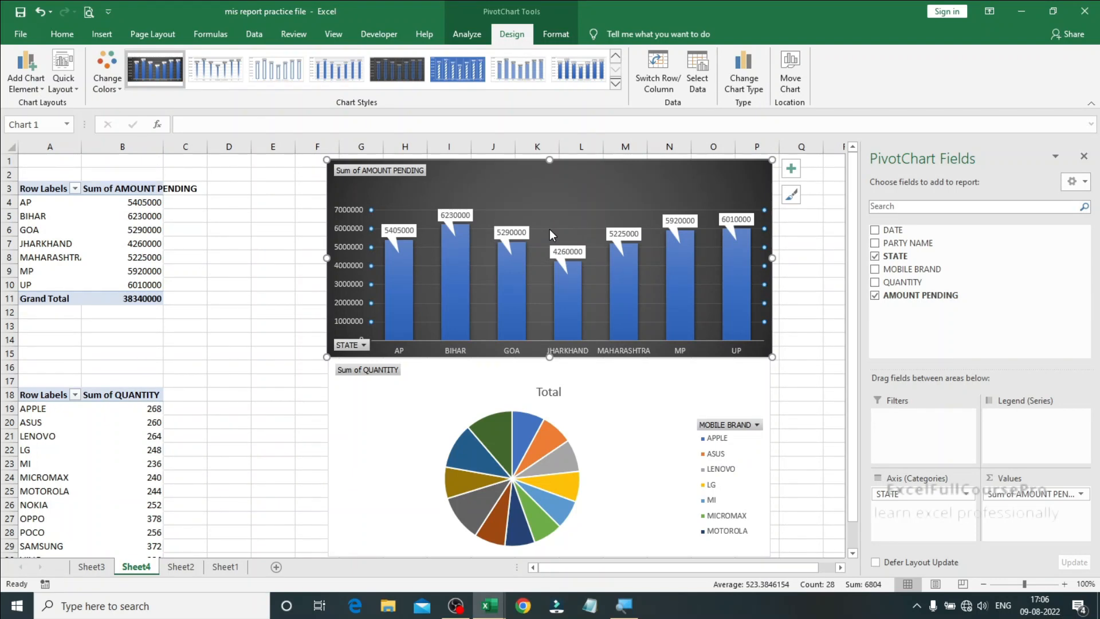
{"action": "key", "text": "Delete"}
Add data labels to the slices of the Sum of QUANTITY pie chart.
{"action": "left_click", "coordinate": [528, 469]}
{"action": "left_click", "coordinate": [528, 470]}
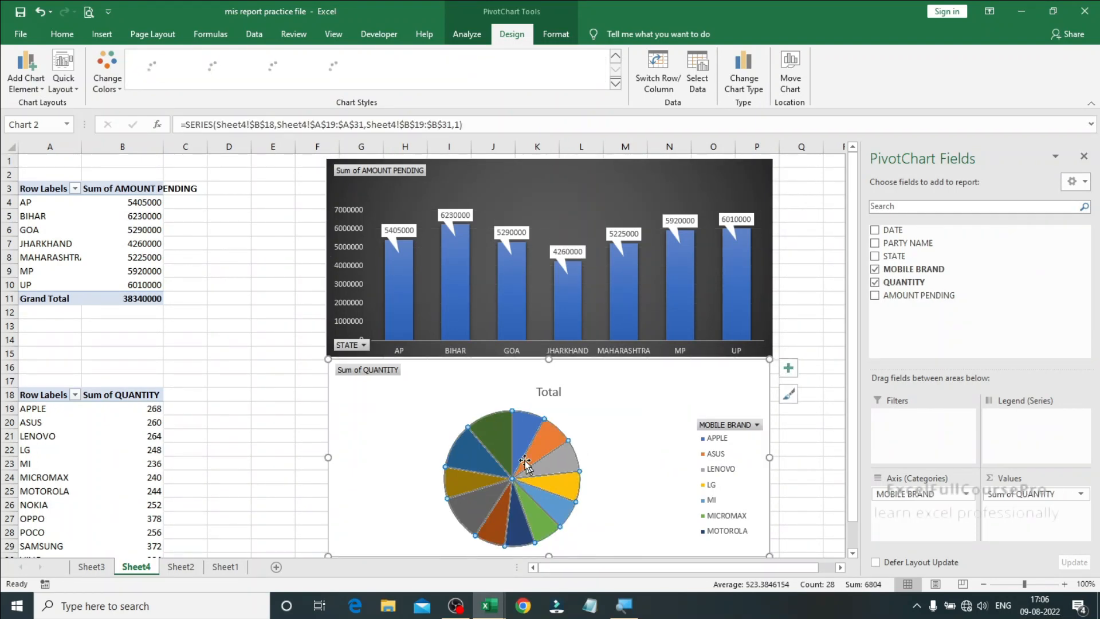
{"action": "right_click", "coordinate": [493, 446]}
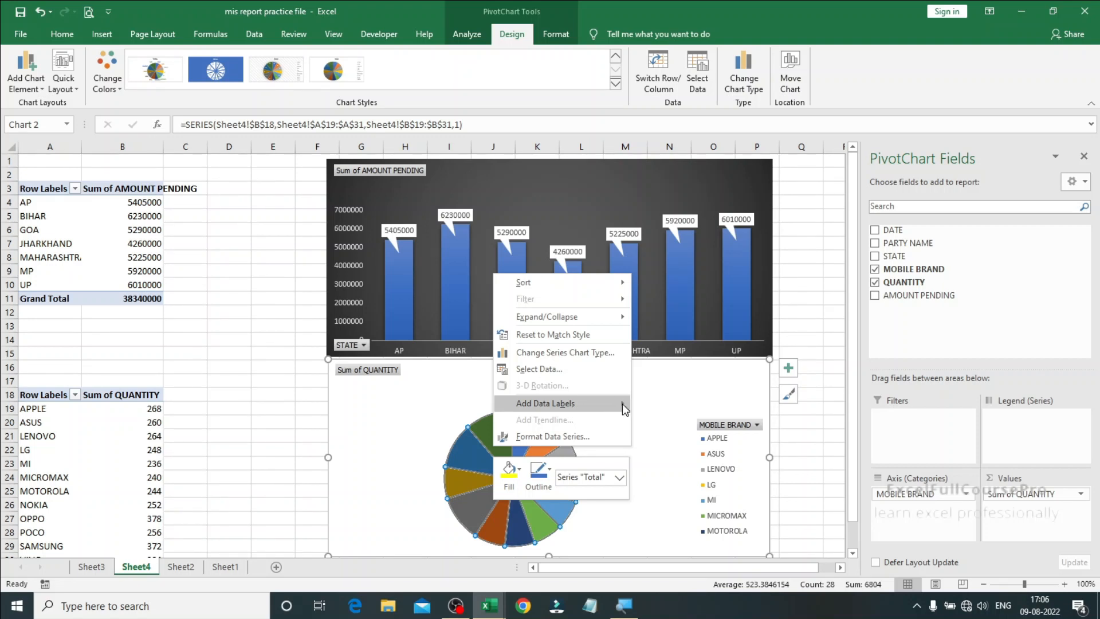
{"action": "mouse_move", "coordinate": [623, 403]}
{"action": "left_click", "coordinate": [673, 405]}
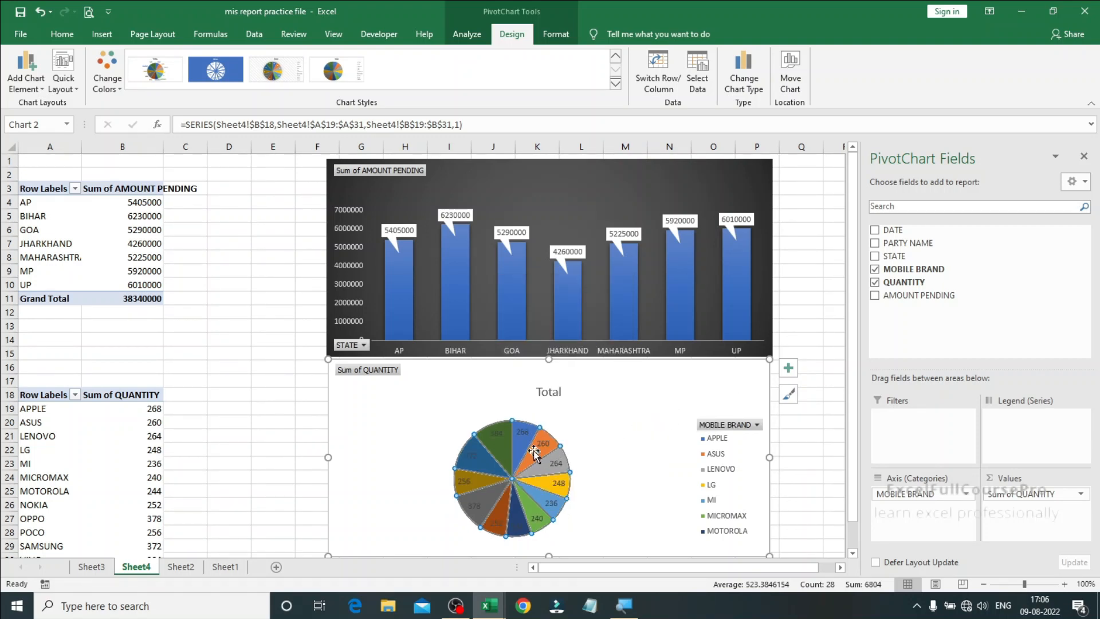
{"action": "left_click", "coordinate": [525, 434]}
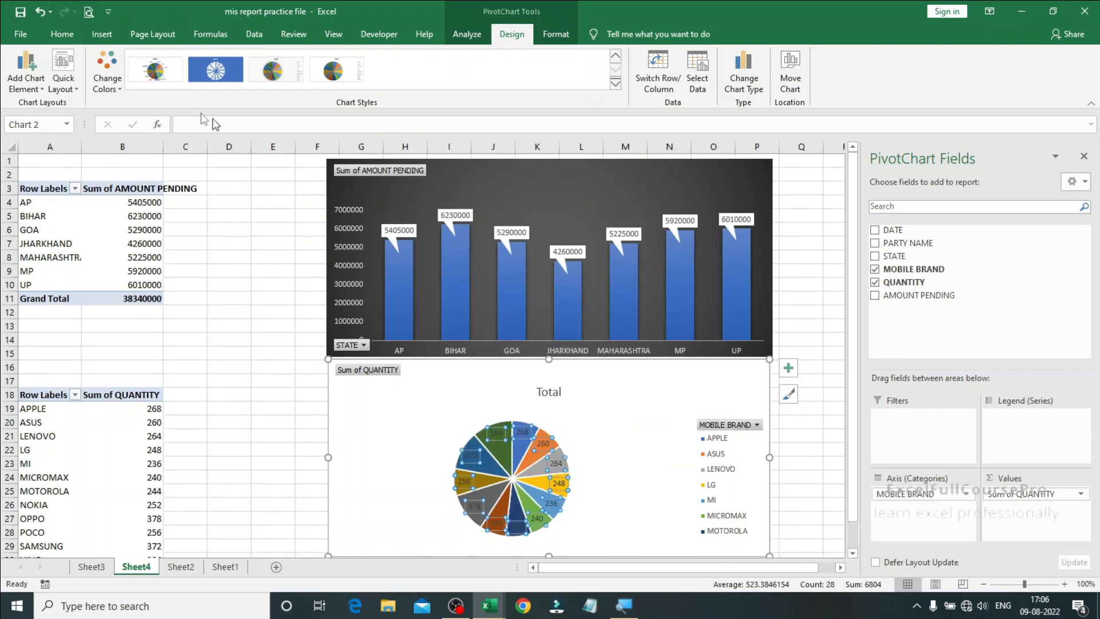
{"action": "left_click", "coordinate": [67, 37]}
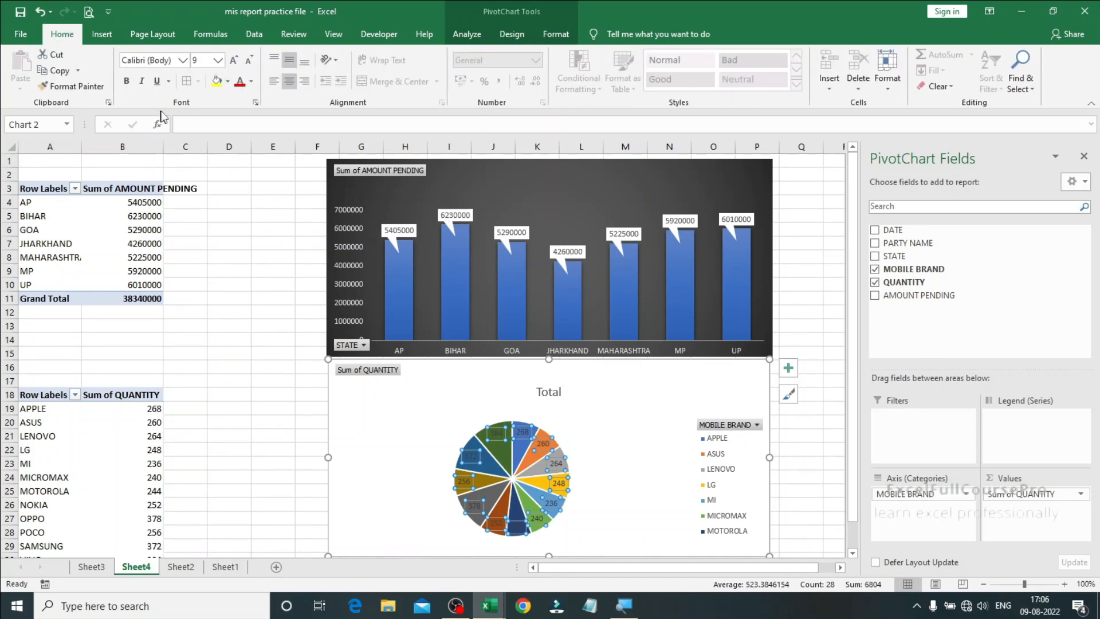
{"action": "left_click", "coordinate": [394, 423]}
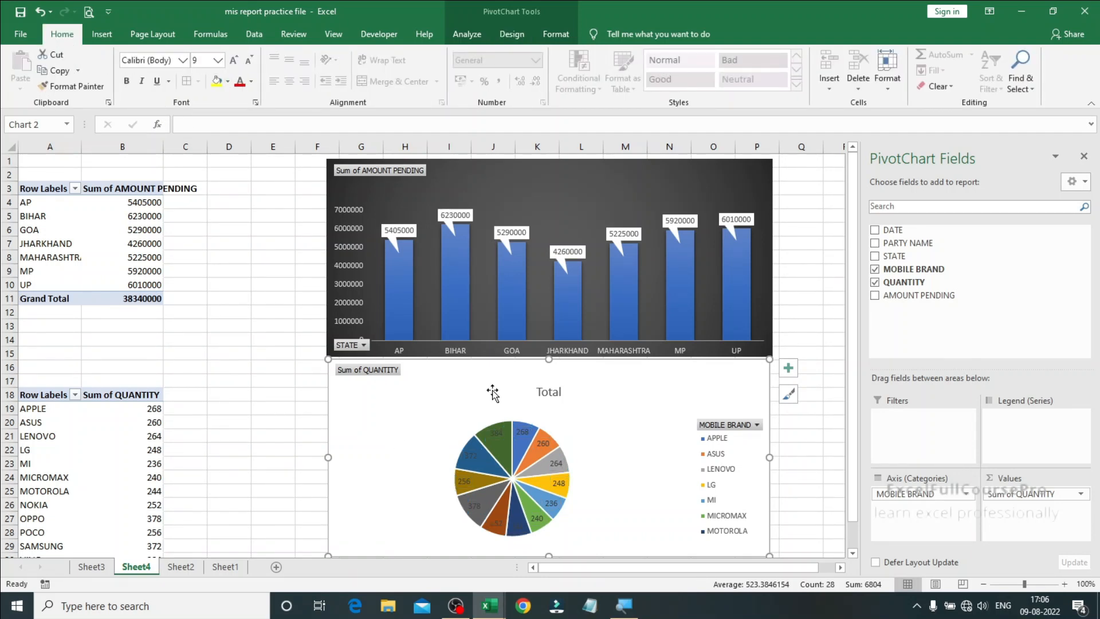
Apply the dark gradient chart style to the Sum of QUANTITY pie chart to match the column chart.
{"action": "left_click", "coordinate": [508, 35]}
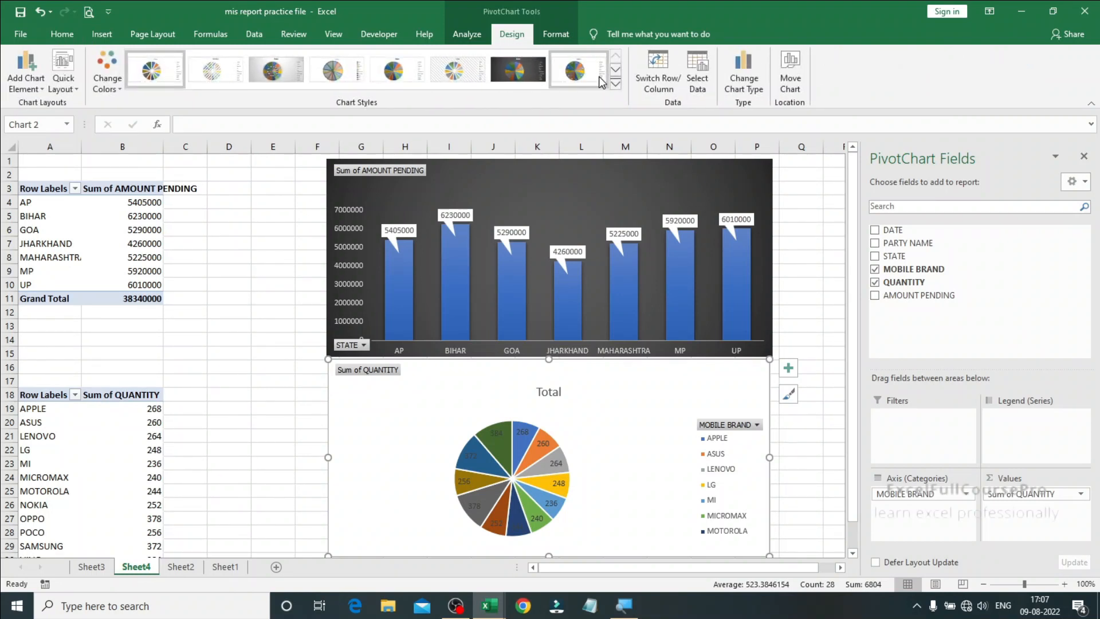
{"action": "left_click", "coordinate": [616, 84]}
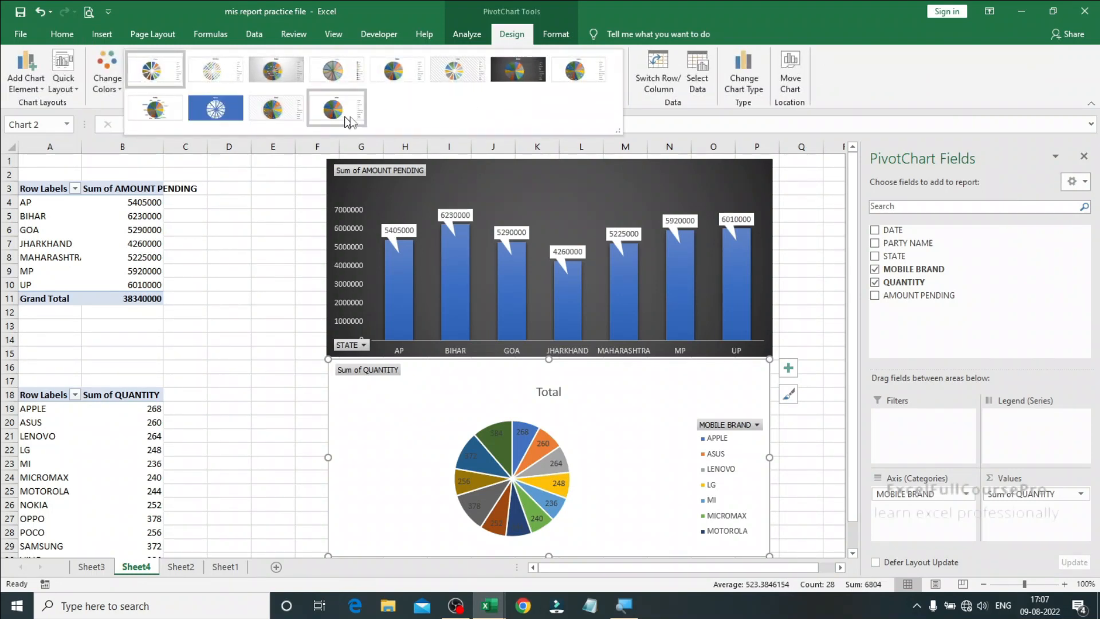
{"action": "left_click", "coordinate": [514, 71]}
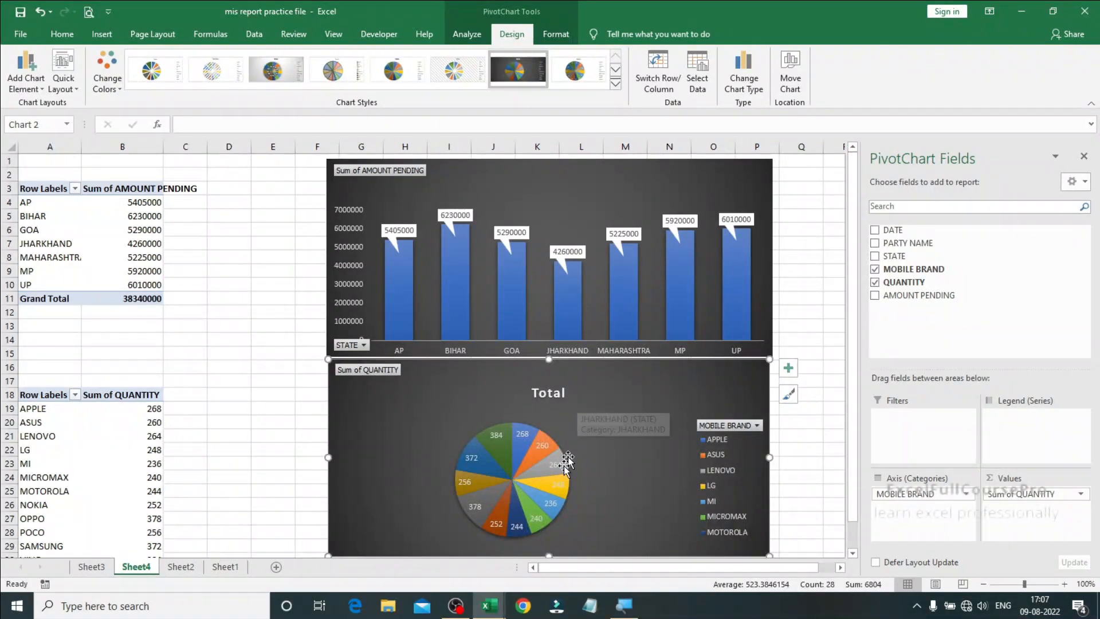
Increase the font size of the pie chart's data labels to 10.
{"action": "left_click", "coordinate": [555, 483]}
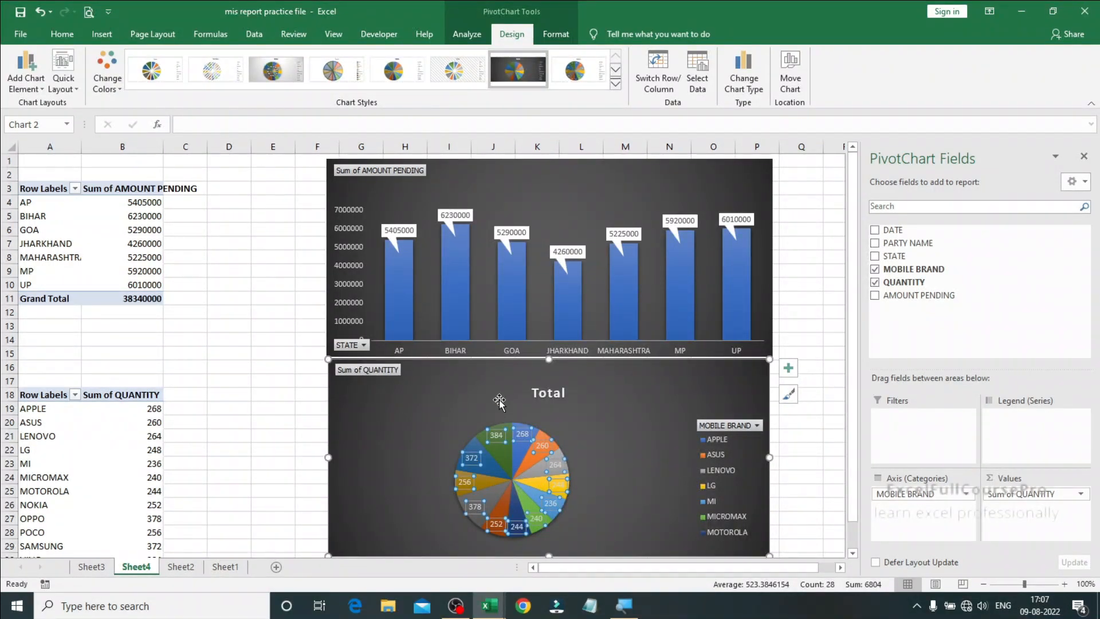
{"action": "left_click", "coordinate": [60, 35]}
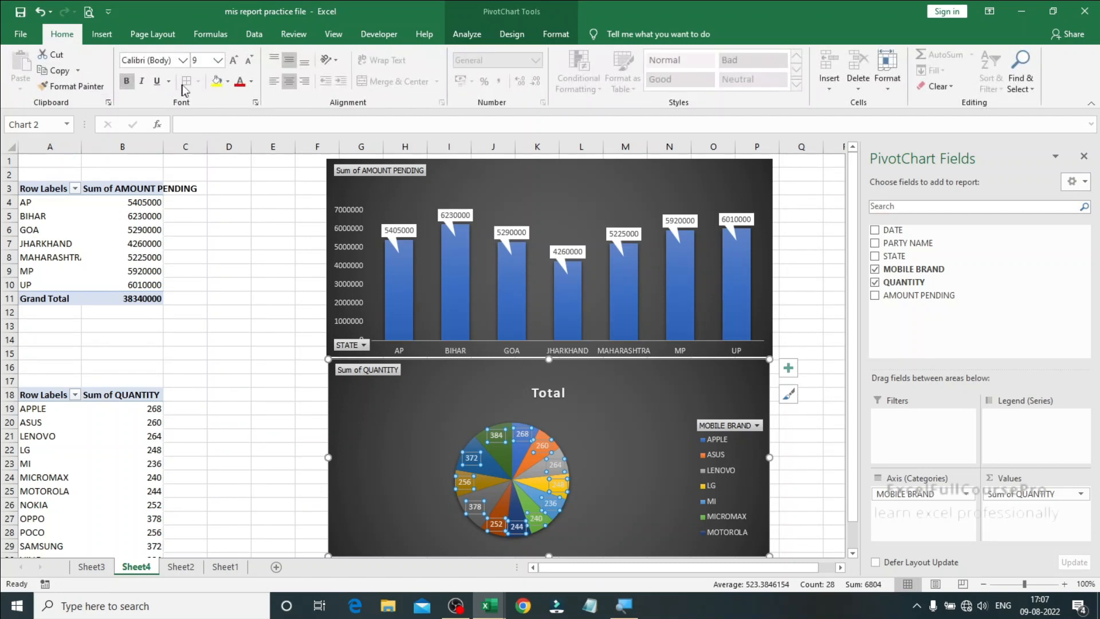
{"action": "left_click", "coordinate": [232, 62]}
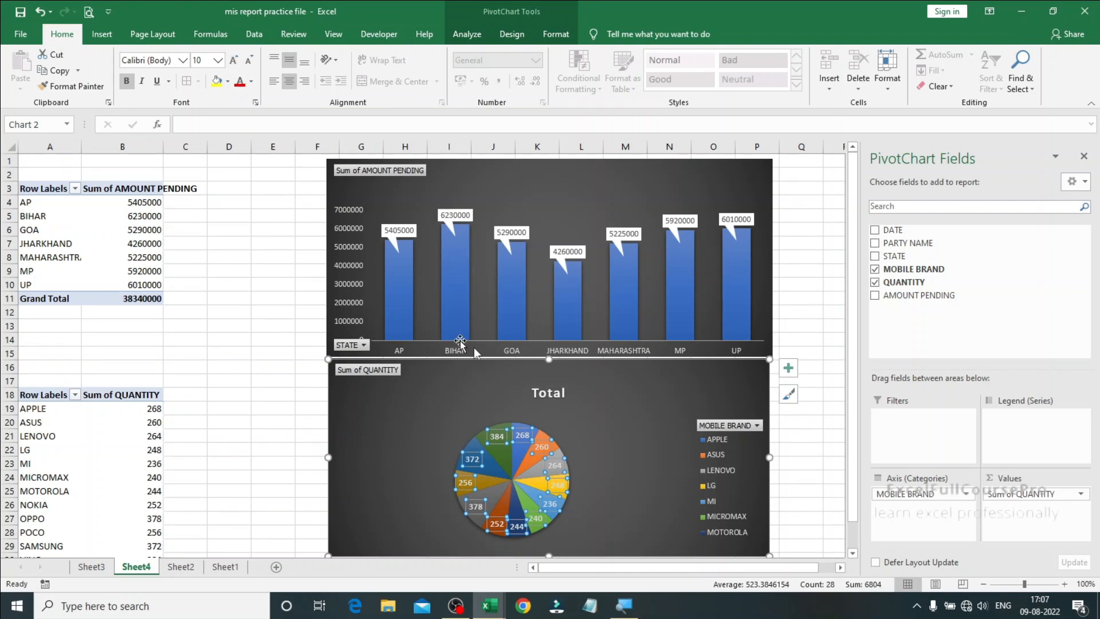
{"action": "left_click", "coordinate": [453, 438]}
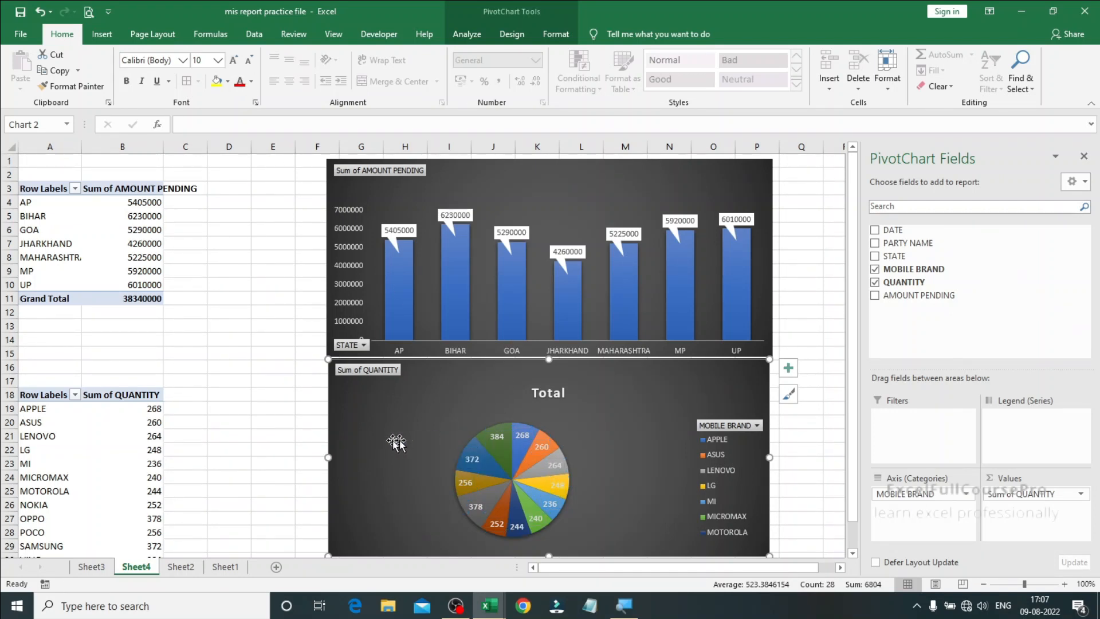
{"action": "scroll", "coordinate": [389, 442], "scroll_direction": "down", "scroll_amount": 2}
{"action": "scroll", "coordinate": [391, 443], "scroll_direction": "up", "scroll_amount": 1}
{"action": "scroll", "coordinate": [391, 443], "scroll_direction": "up", "scroll_amount": 1}
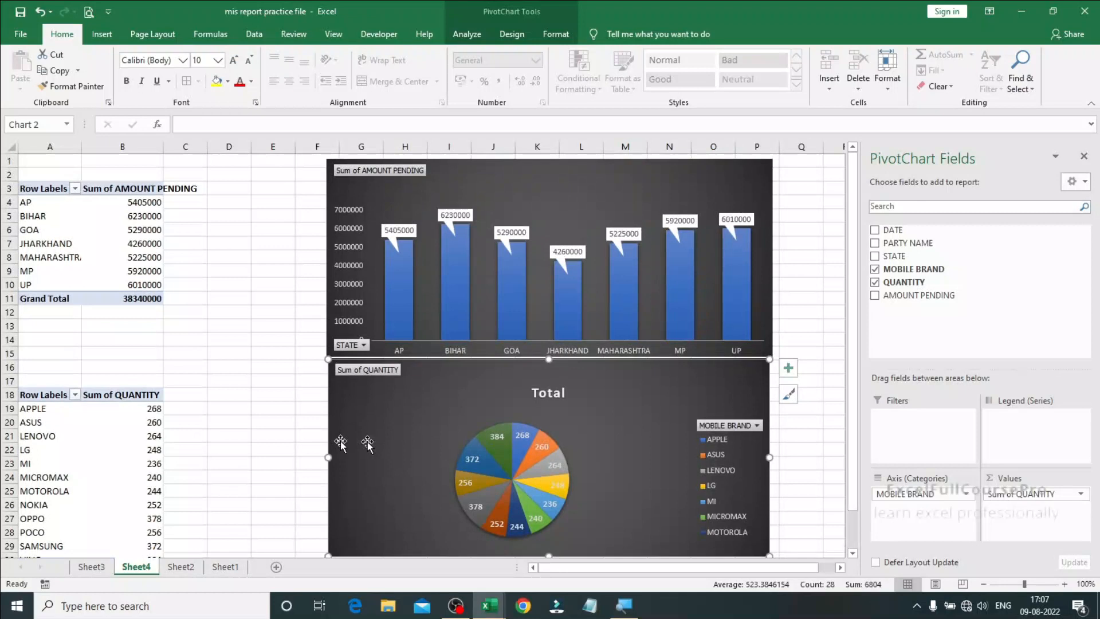